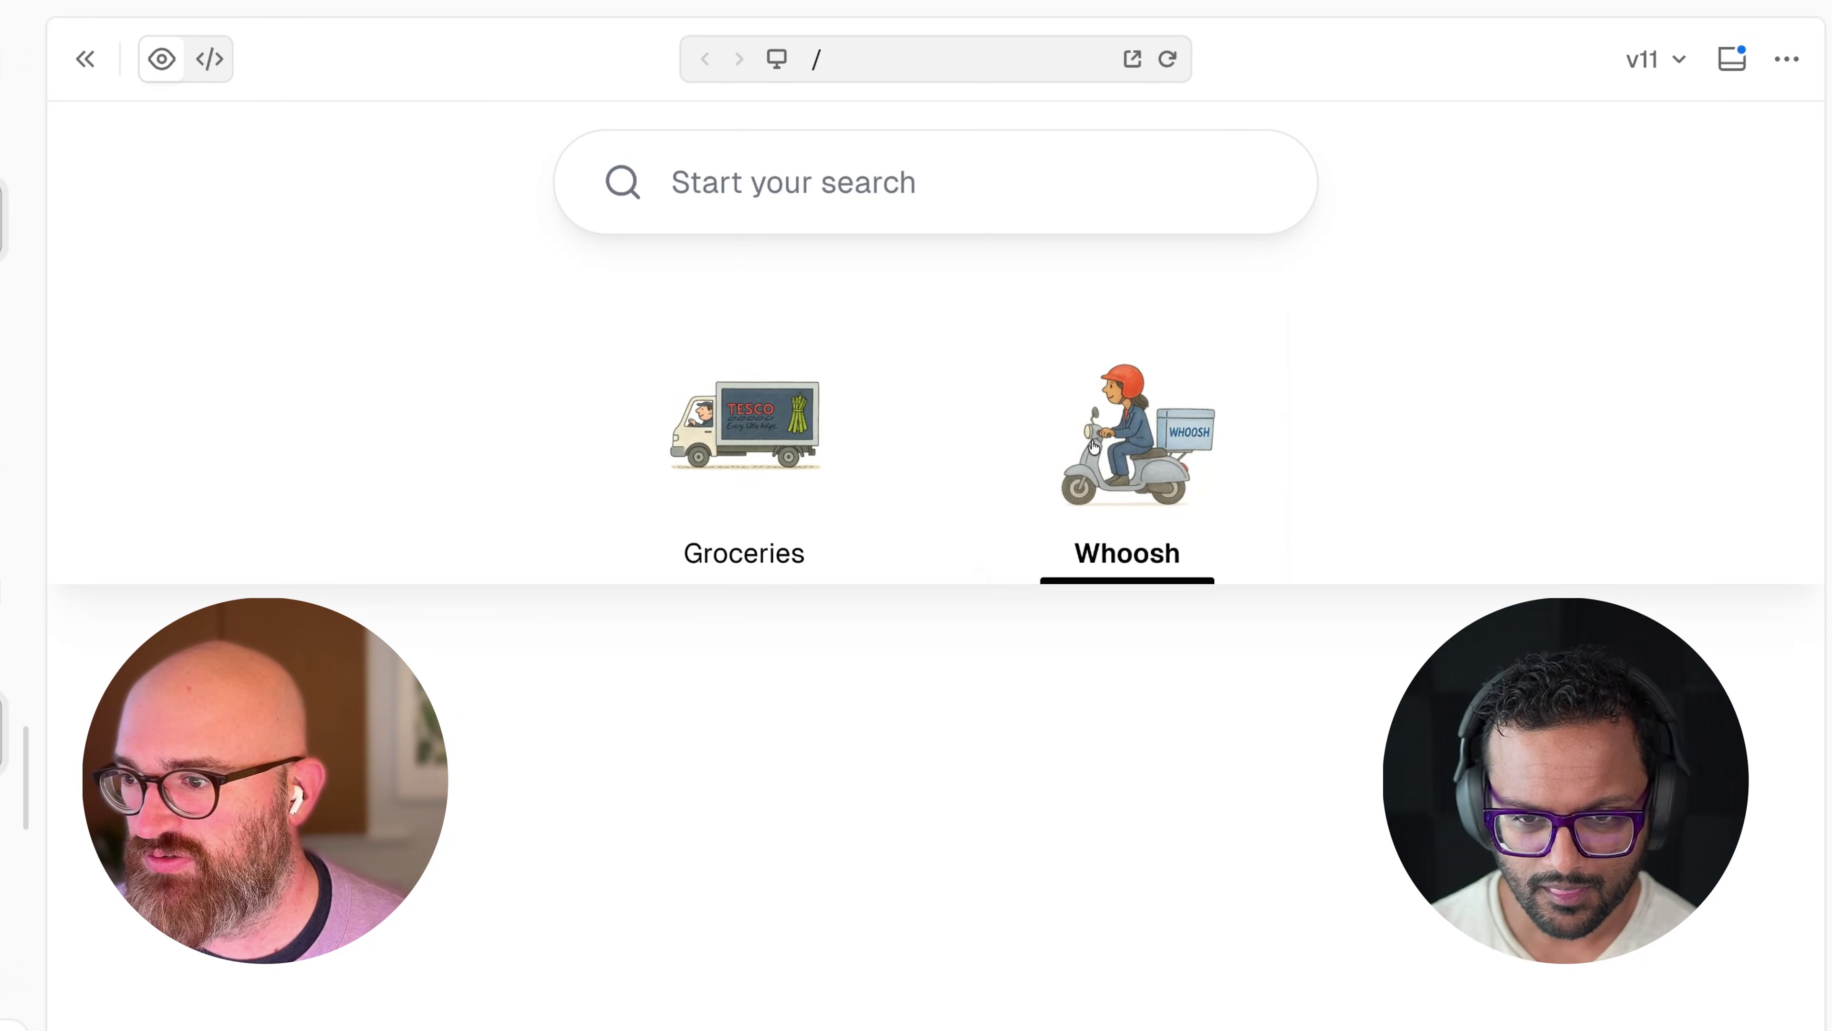
Replay the Groceries van animation, return to Whoosh, then scroll ChatGPT to the van images and Midjourney prompt
left_click(784, 578)
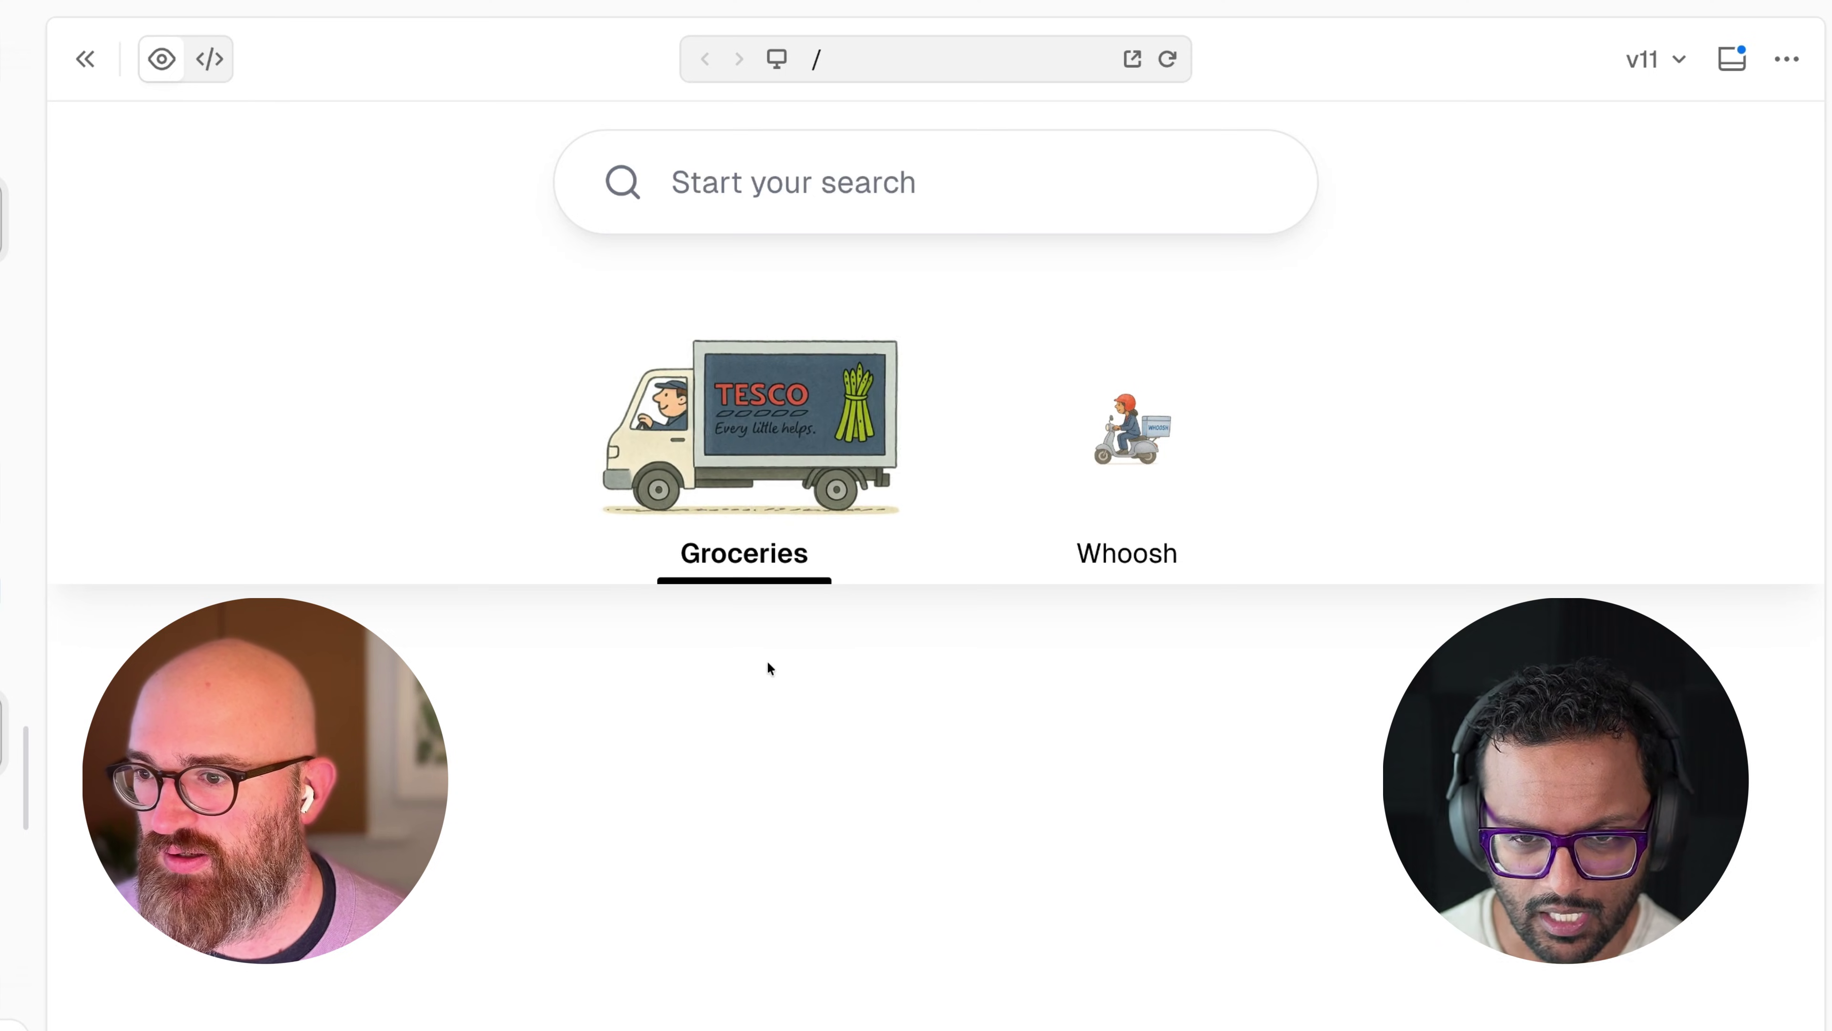
left_click(1121, 464)
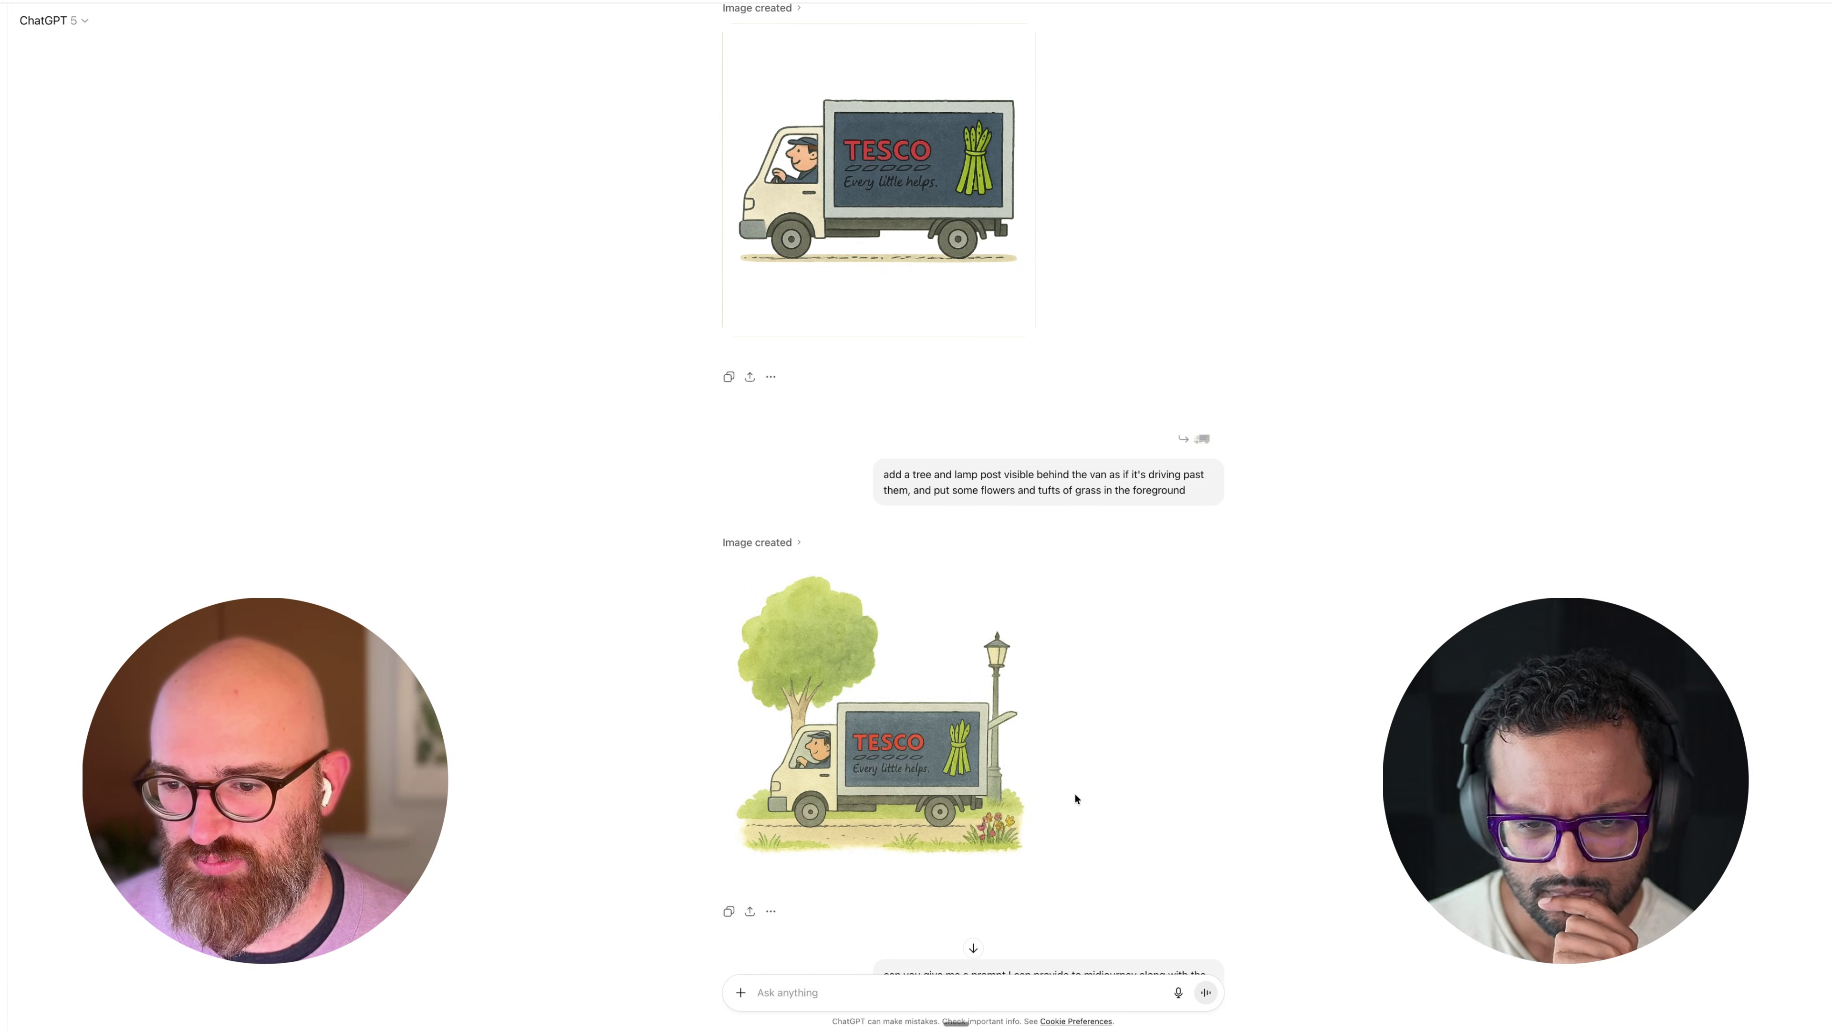
mouse_move(844, 803)
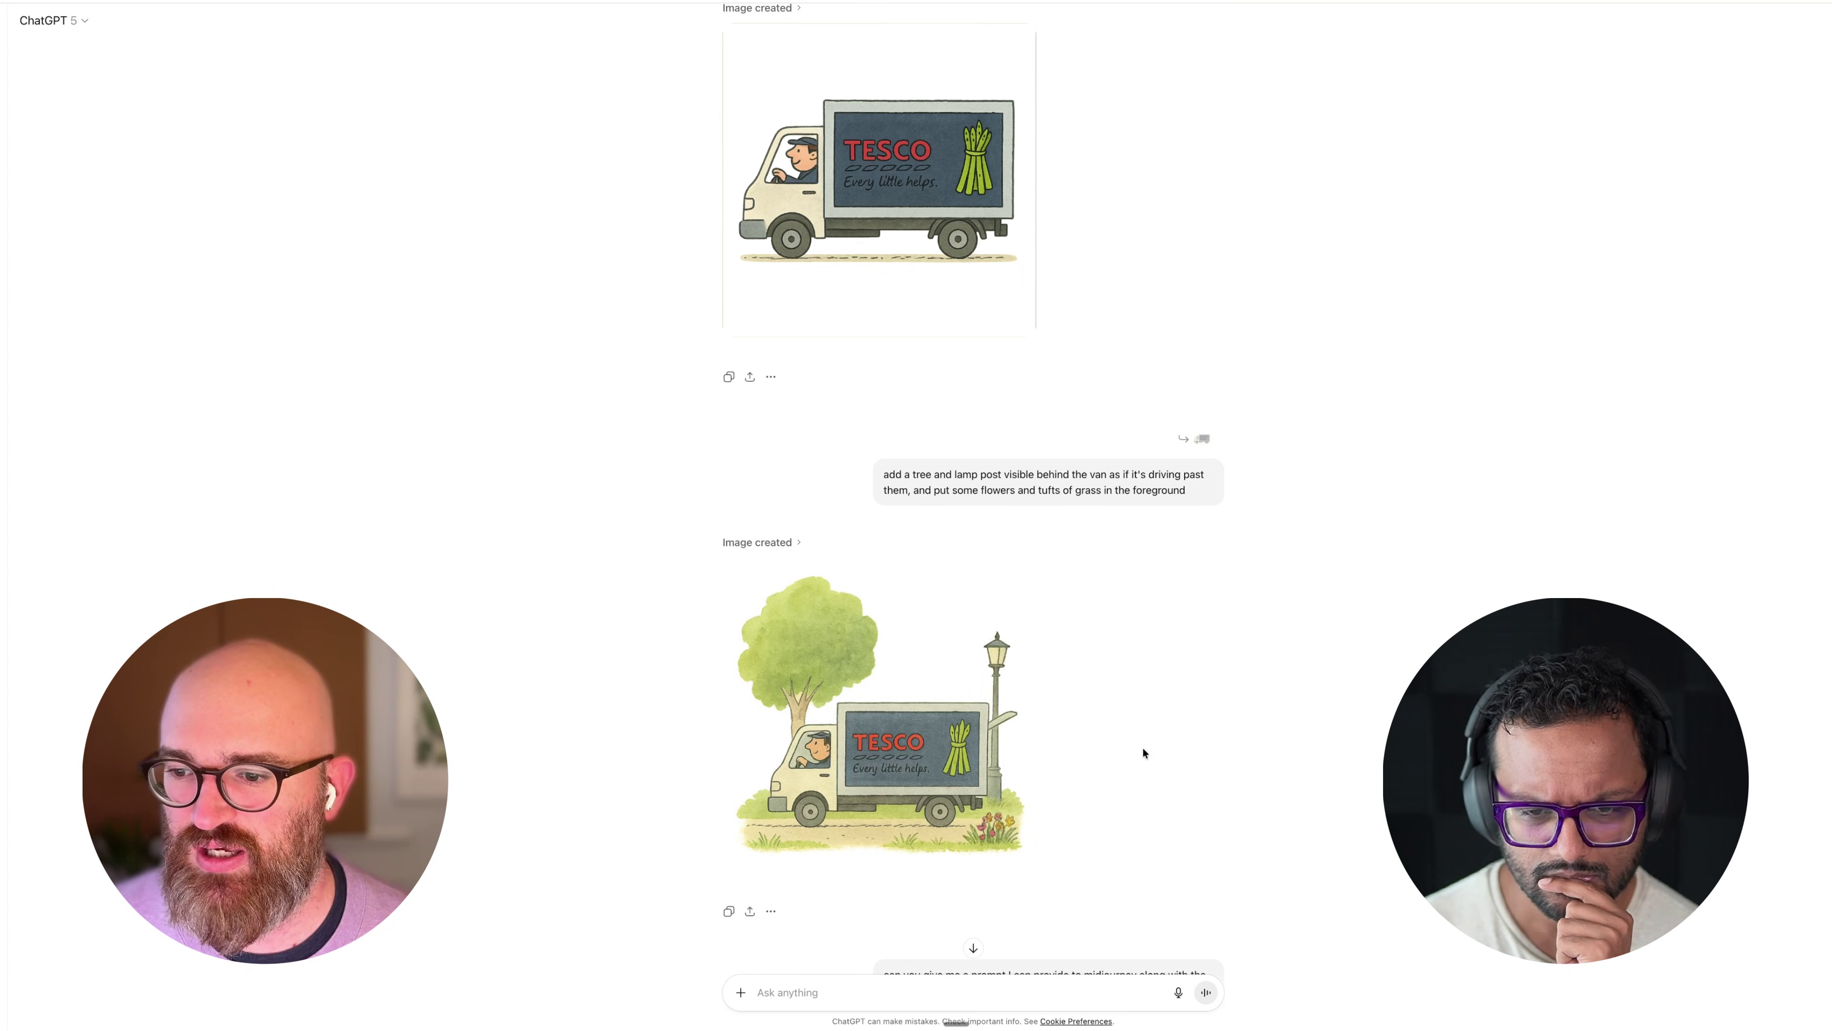
scroll(1143, 748, "down", 3)
scroll(1175, 570, "down", 2)
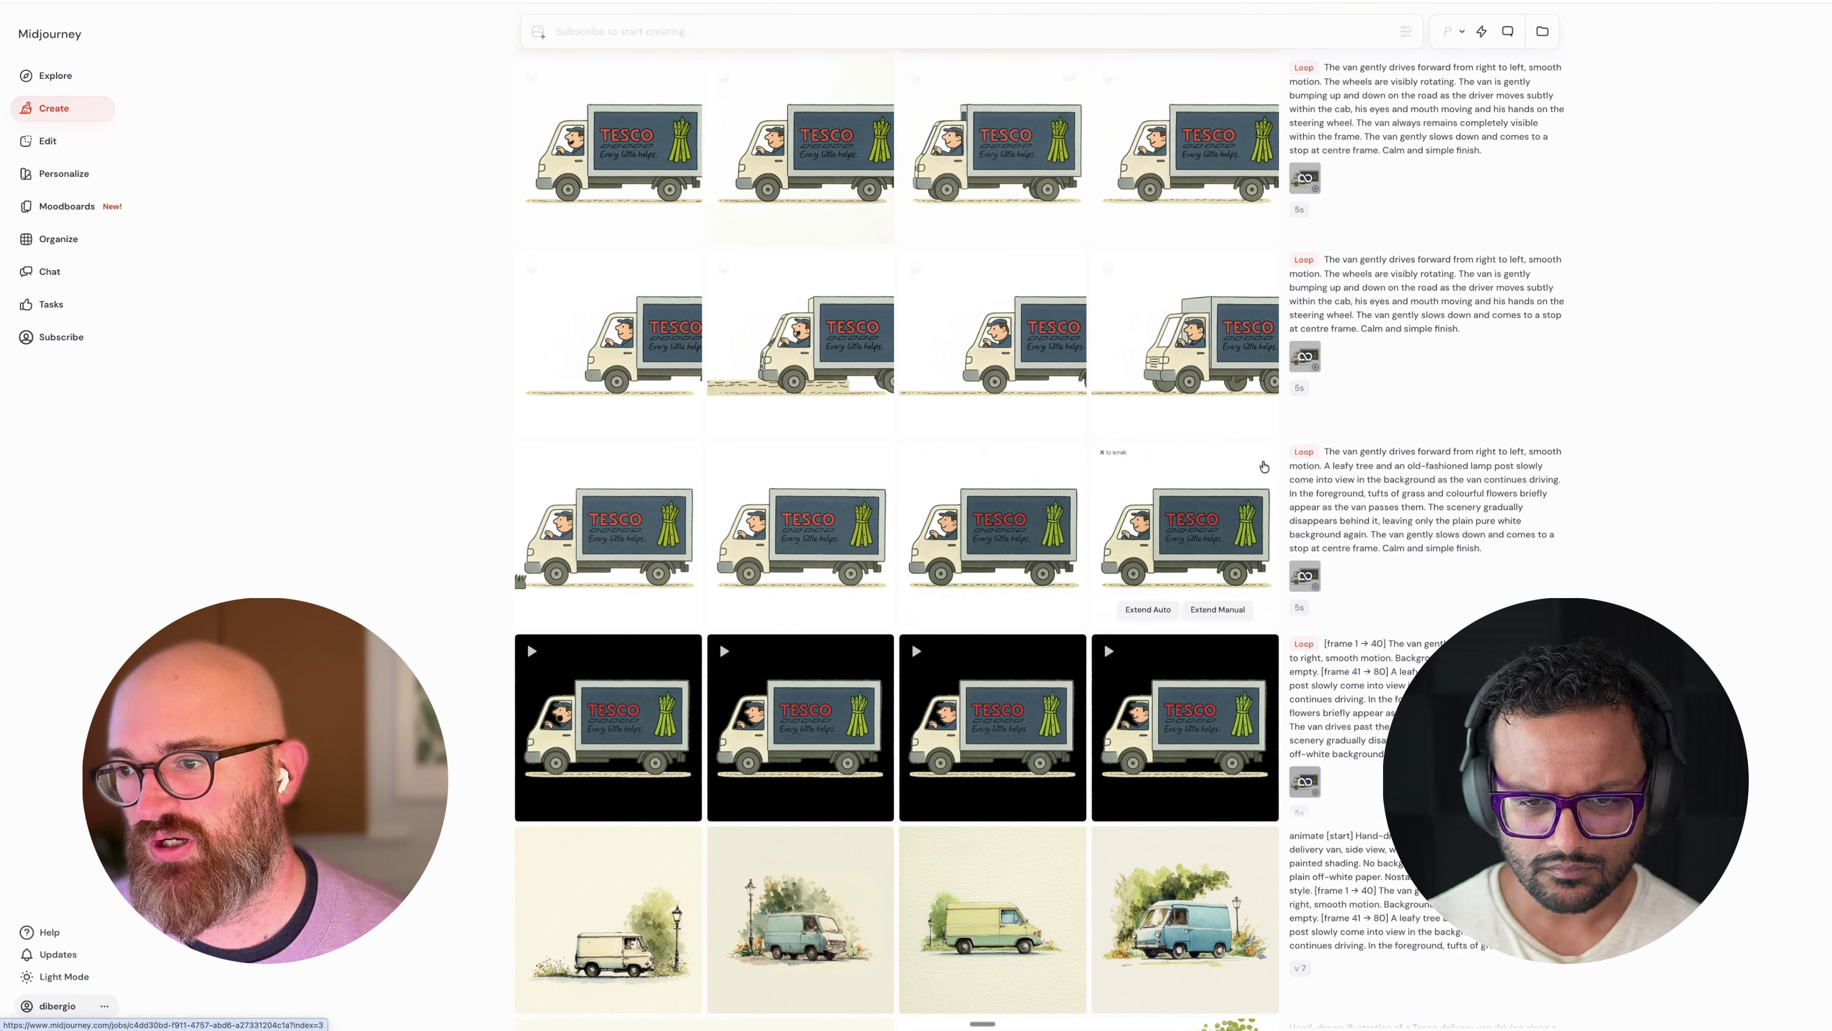
Scroll the Midjourney Create feed past the loop videos to the watercolour van images with trees and lamp posts
scroll(1414, 555, "down", 2)
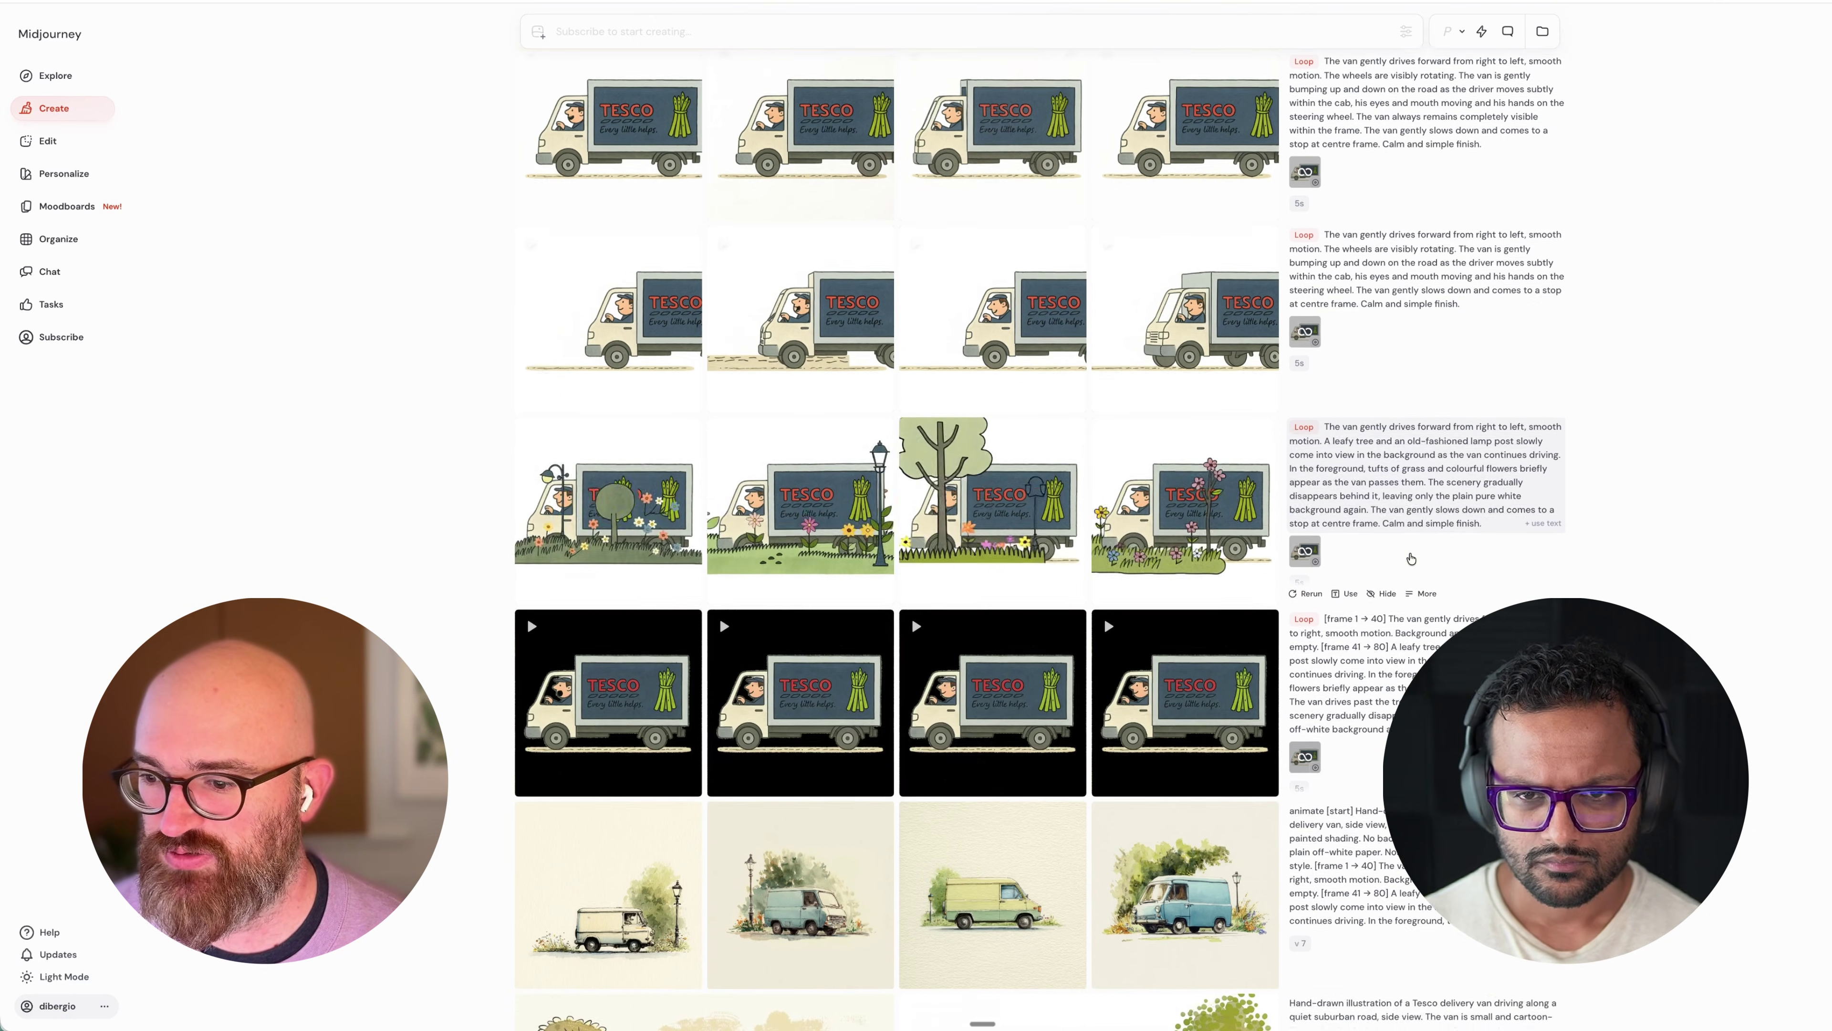
scroll(1363, 653, "down", 6)
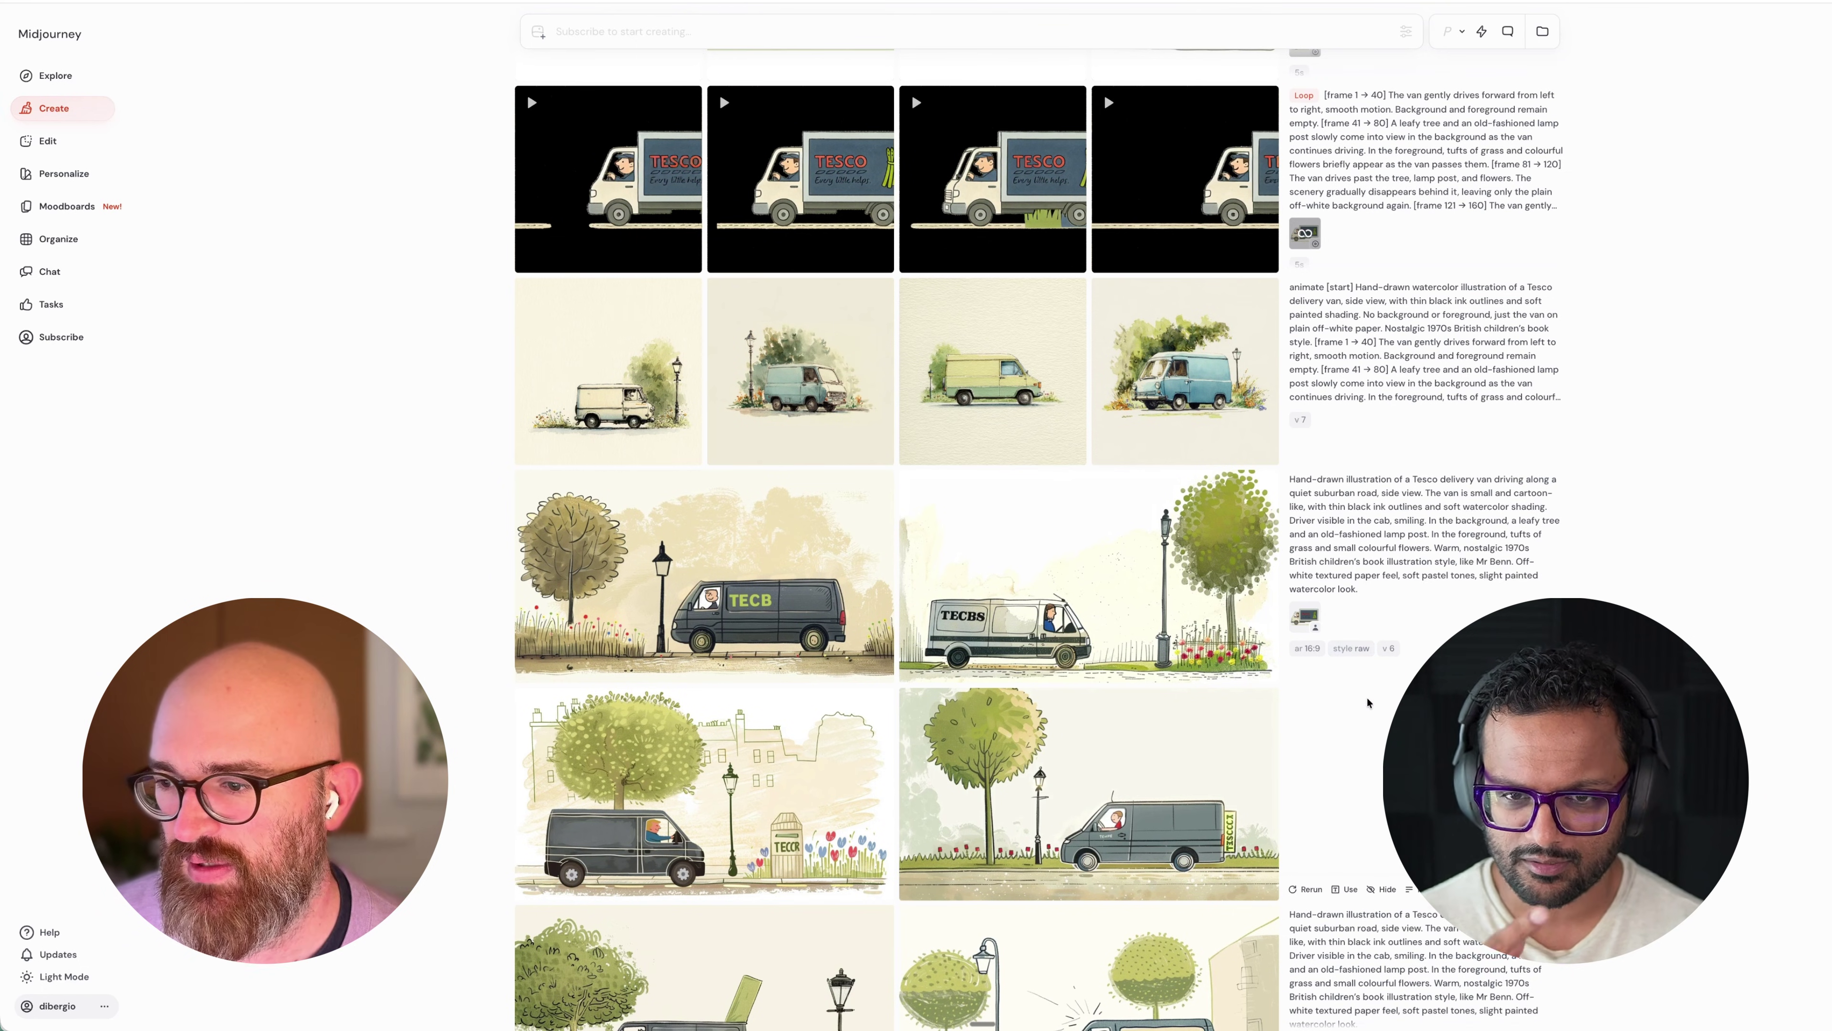
scroll(1368, 701, "down", 1)
scroll(1367, 701, "down", 1)
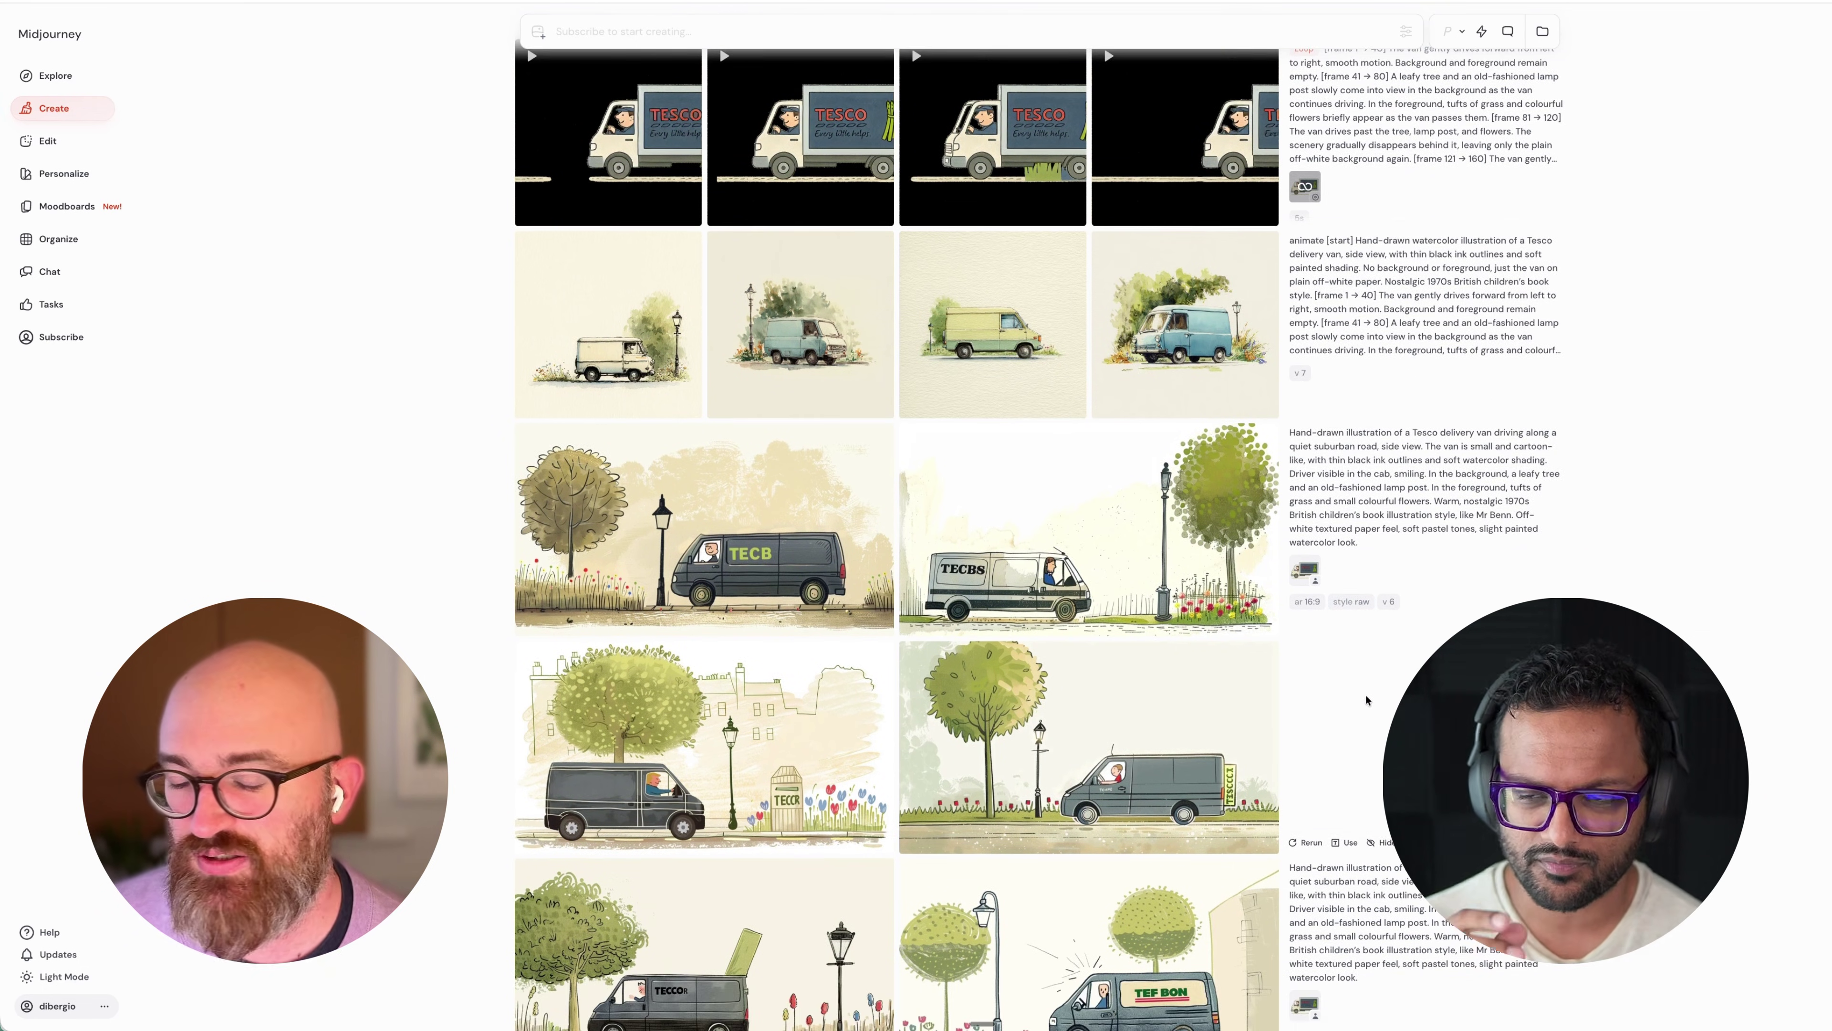
scroll(1365, 698, "down", 4)
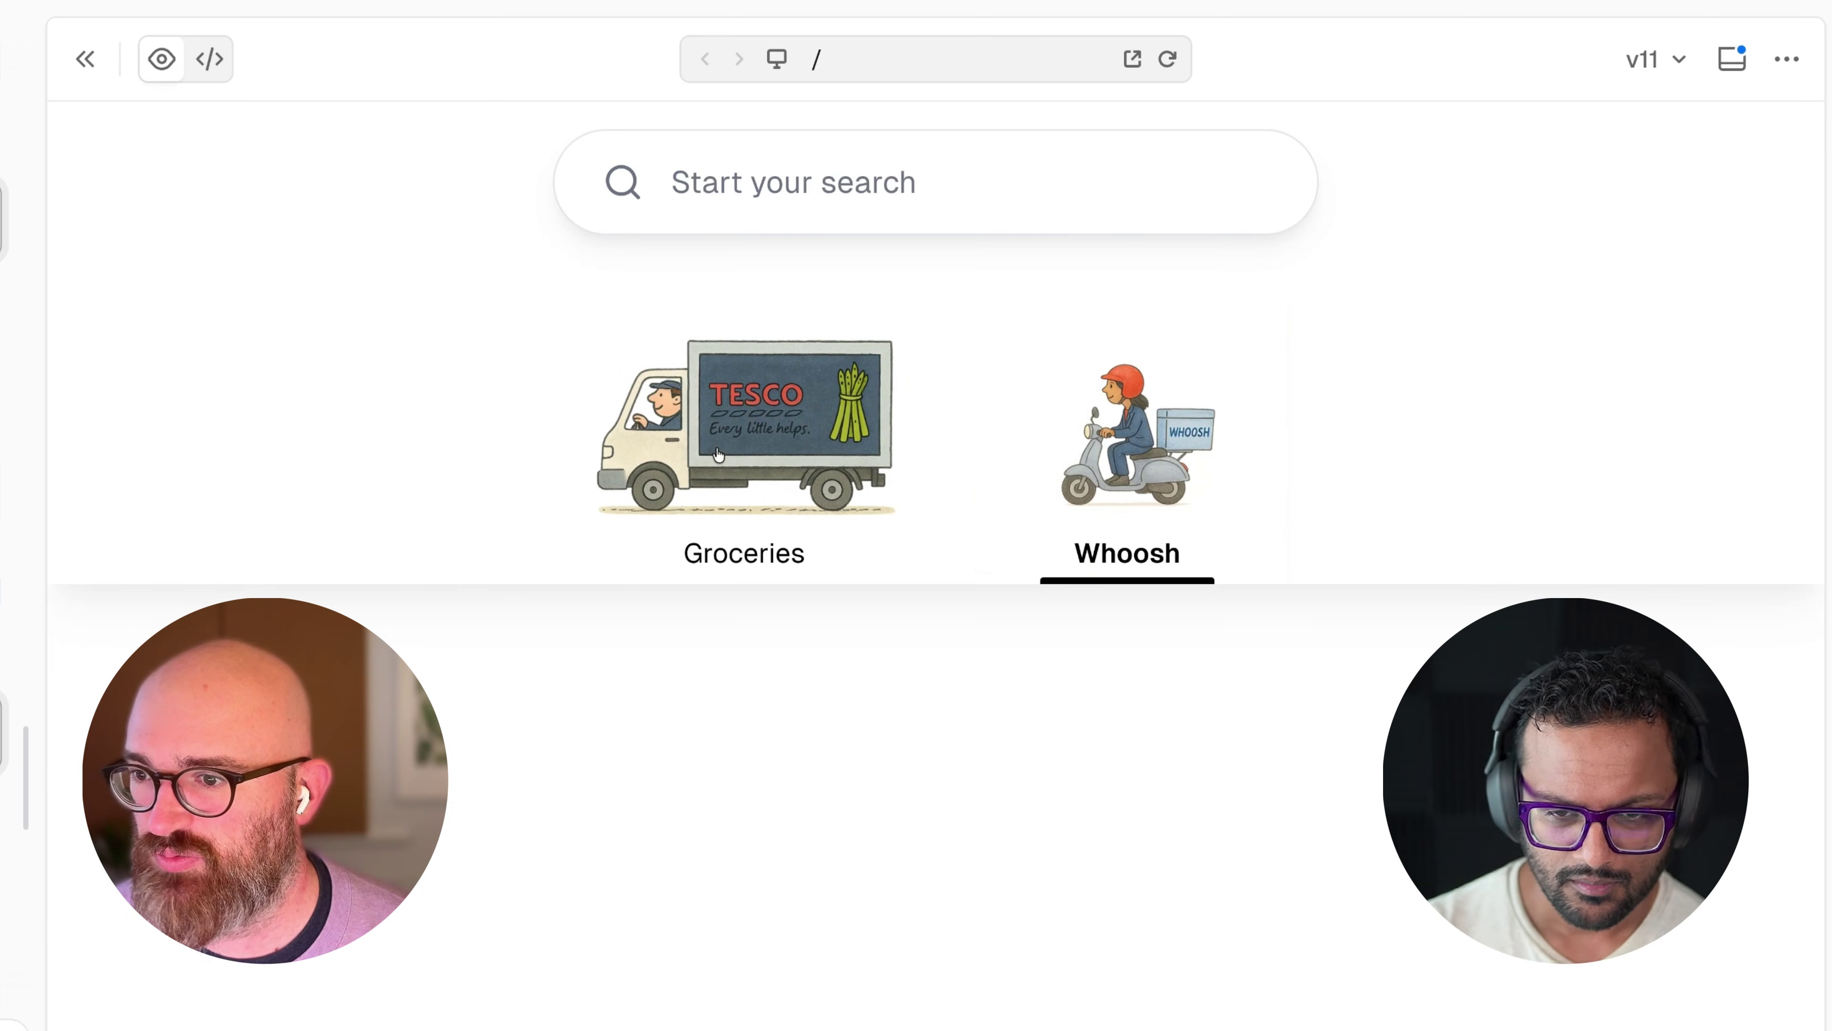
Switch the preview nav to Groceries to replay the van, then back to Whoosh
left_click(783, 570)
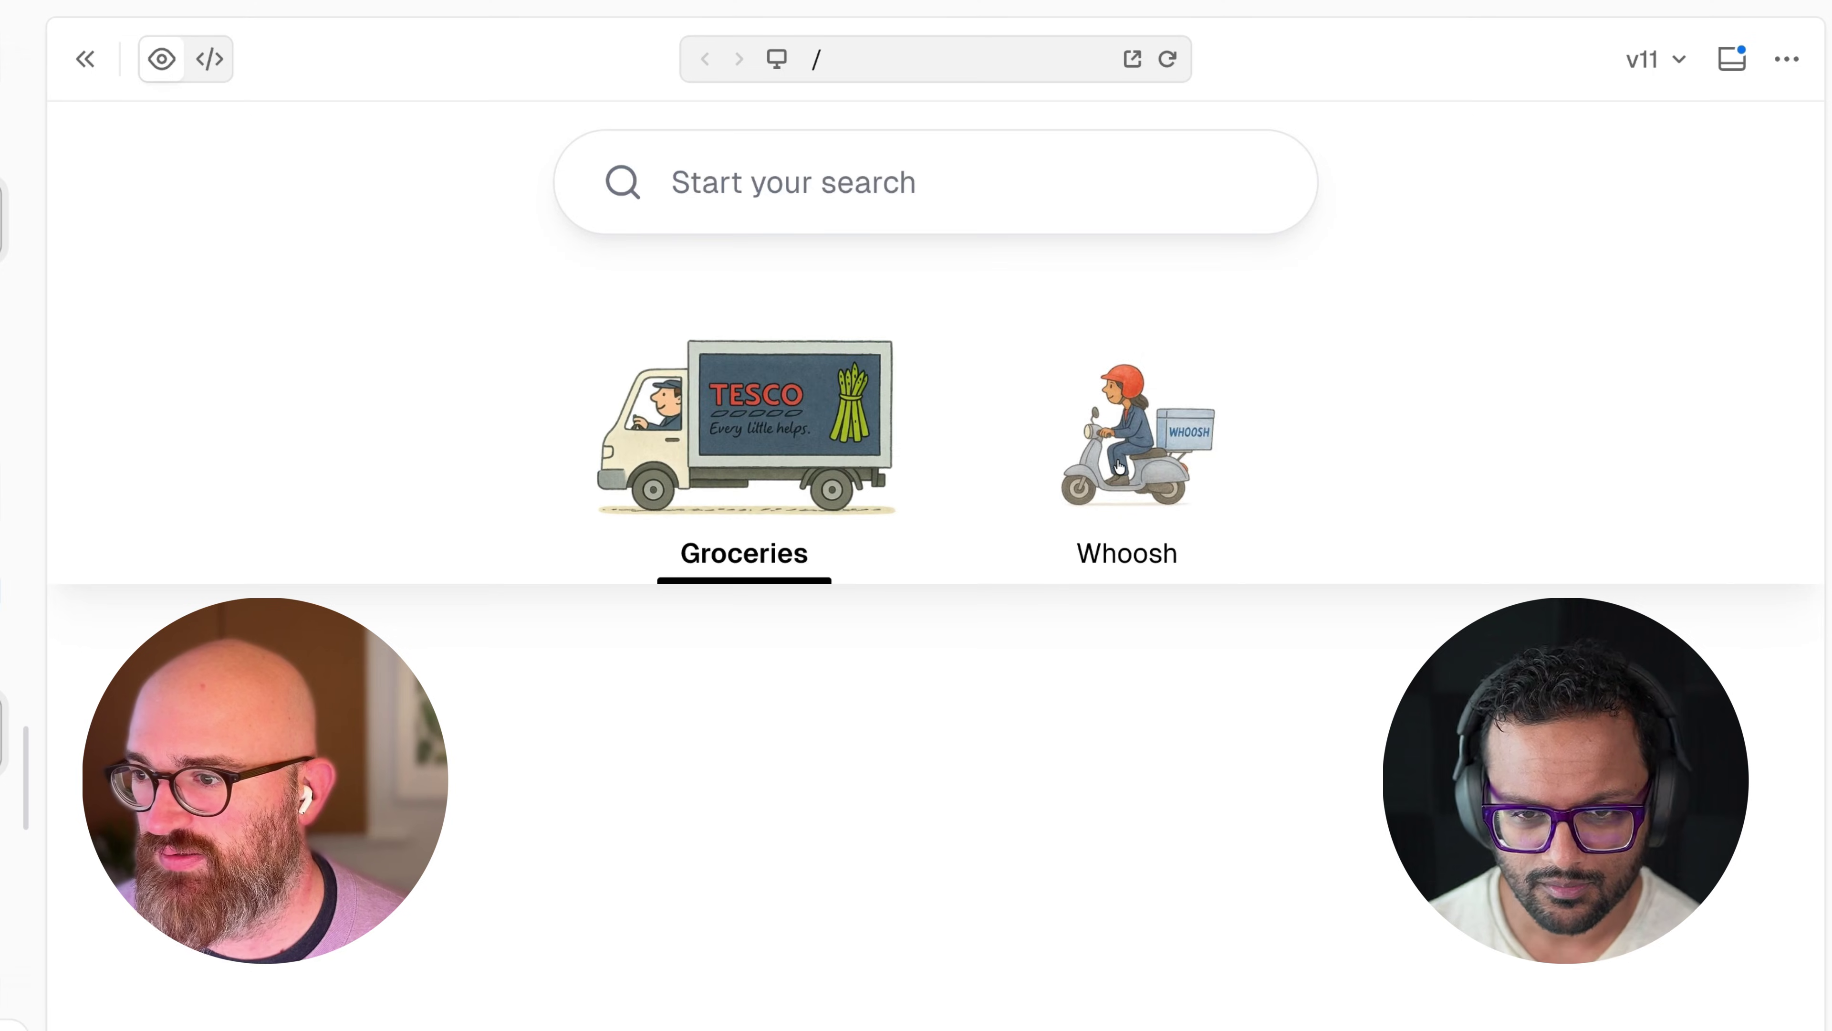
left_click(1122, 464)
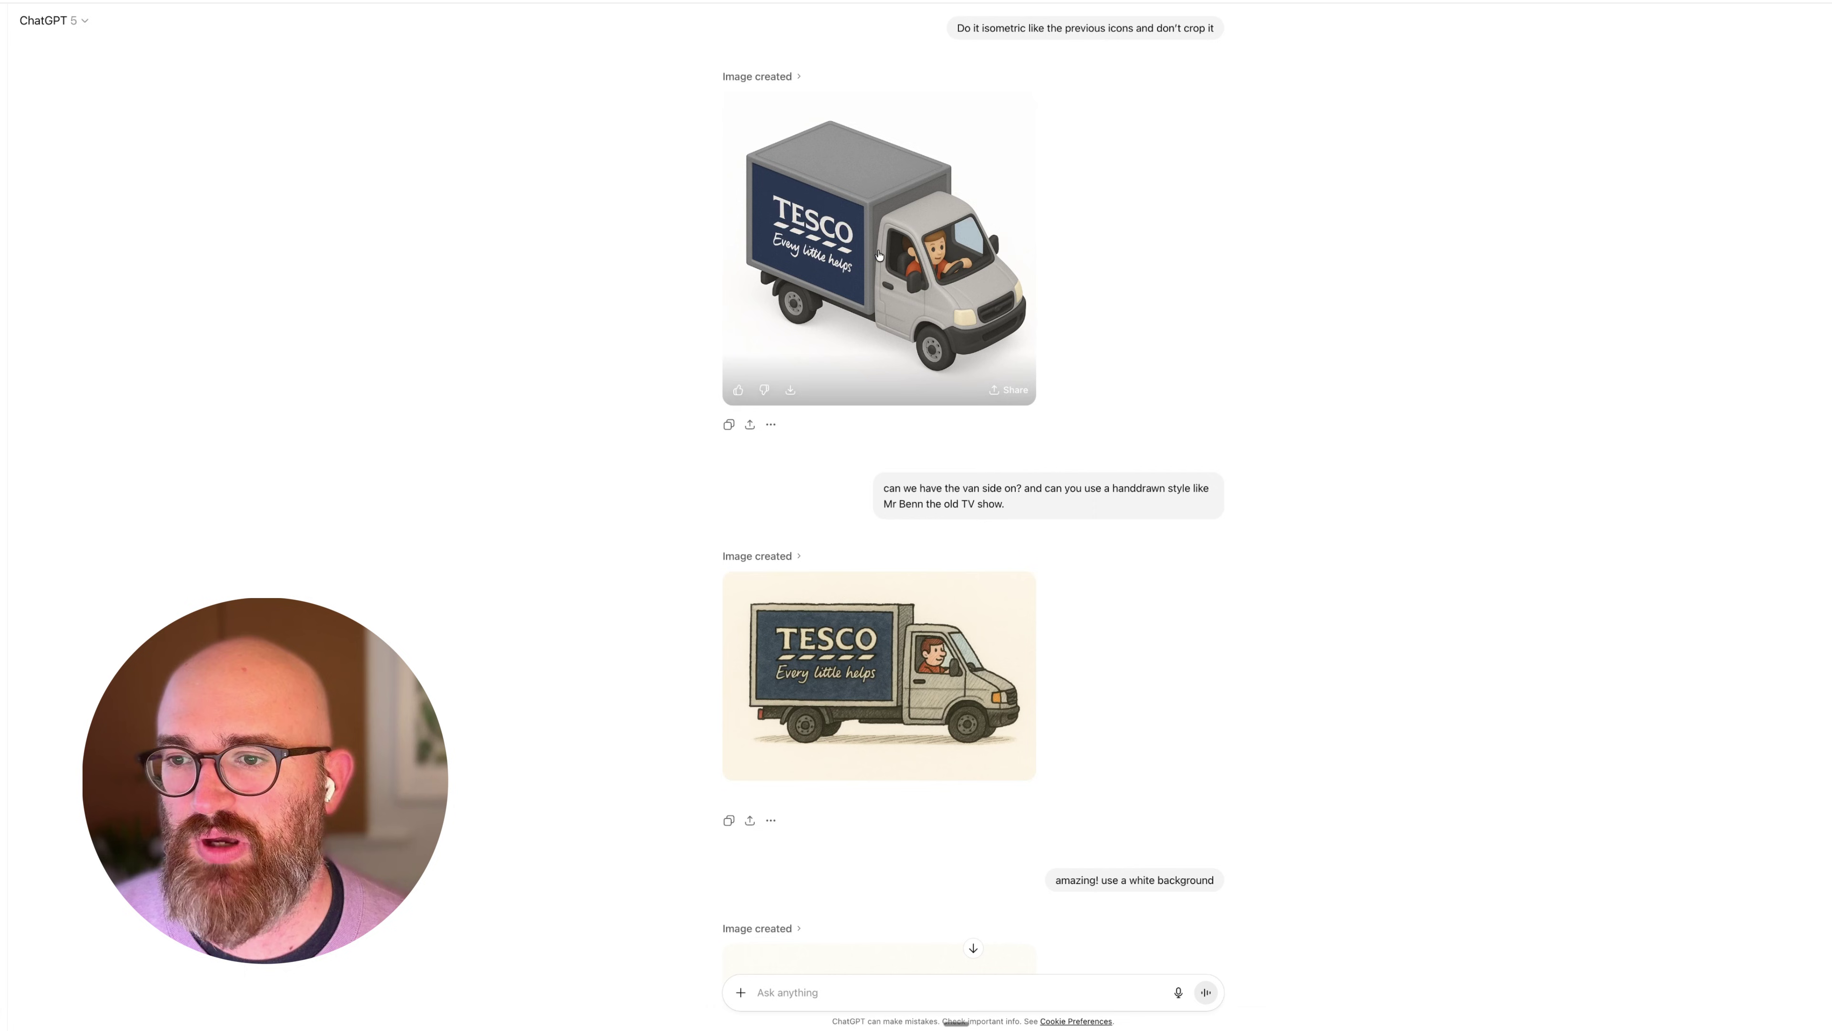
Scroll the ChatGPT chat from the isometric van to the hand-drawn side-on van on white
scroll(910, 274, "up", 3)
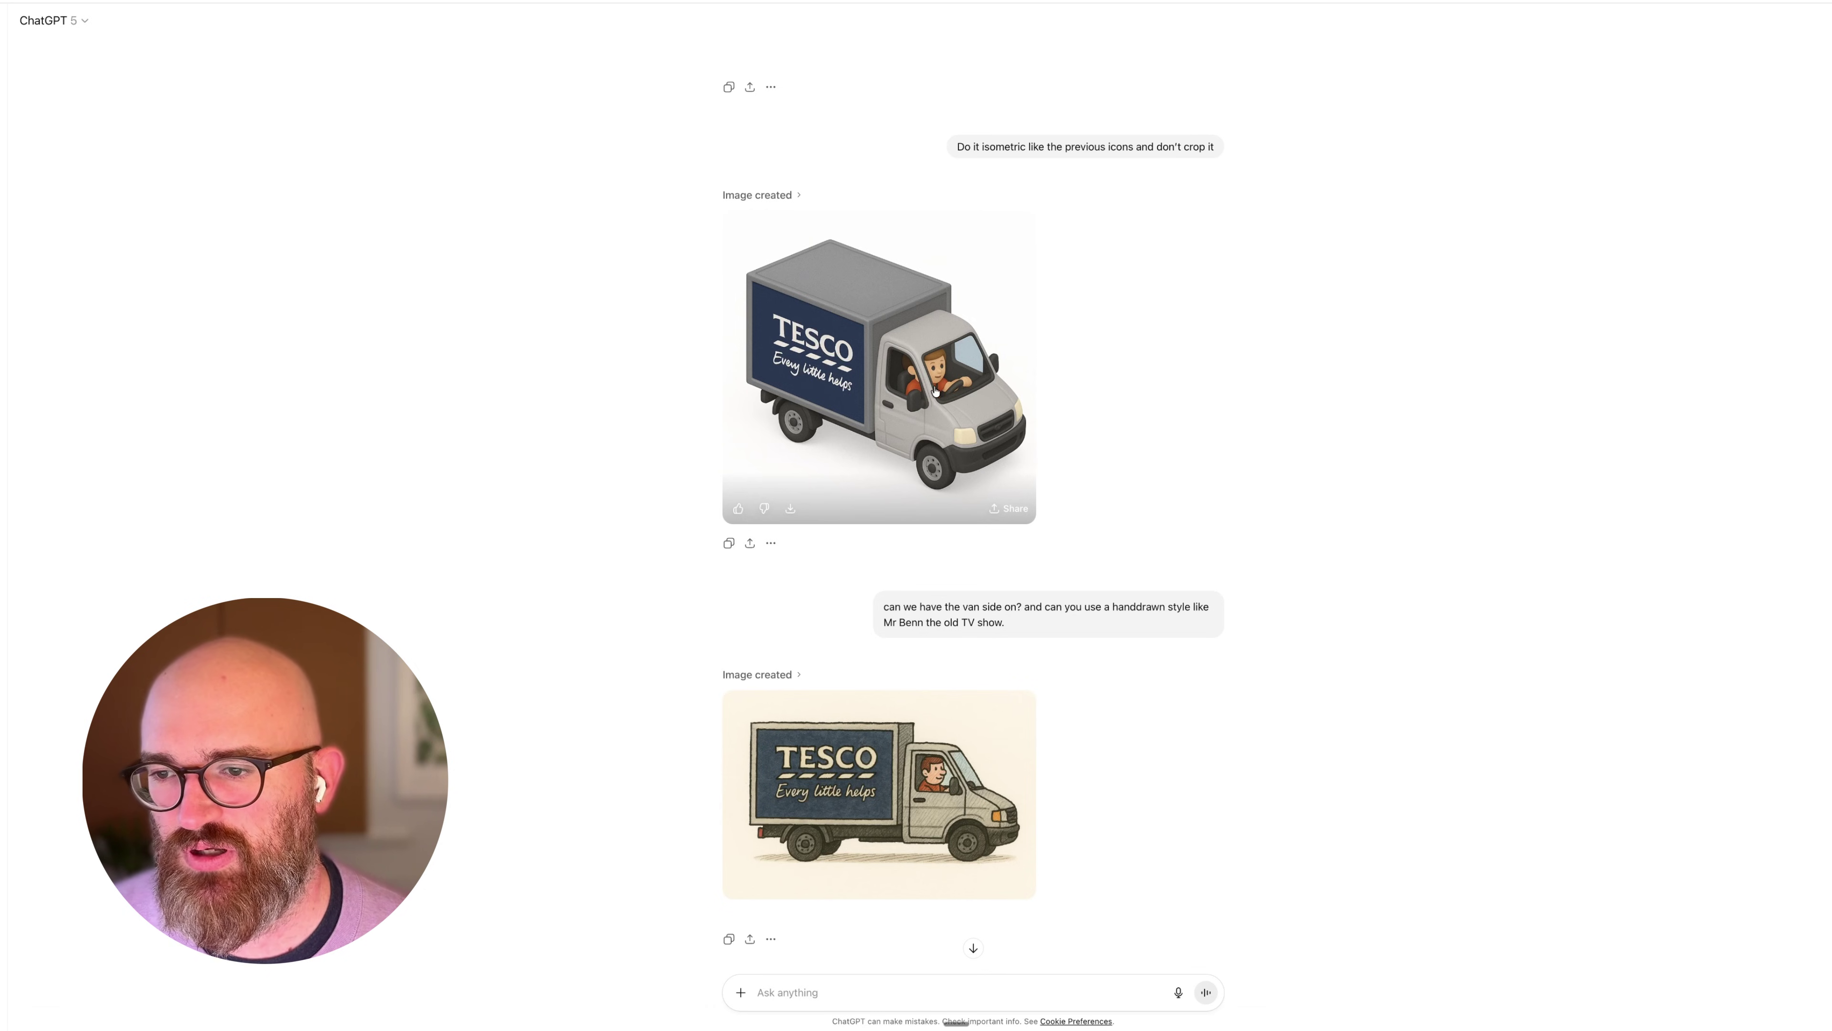
scroll(935, 390, "down", 1)
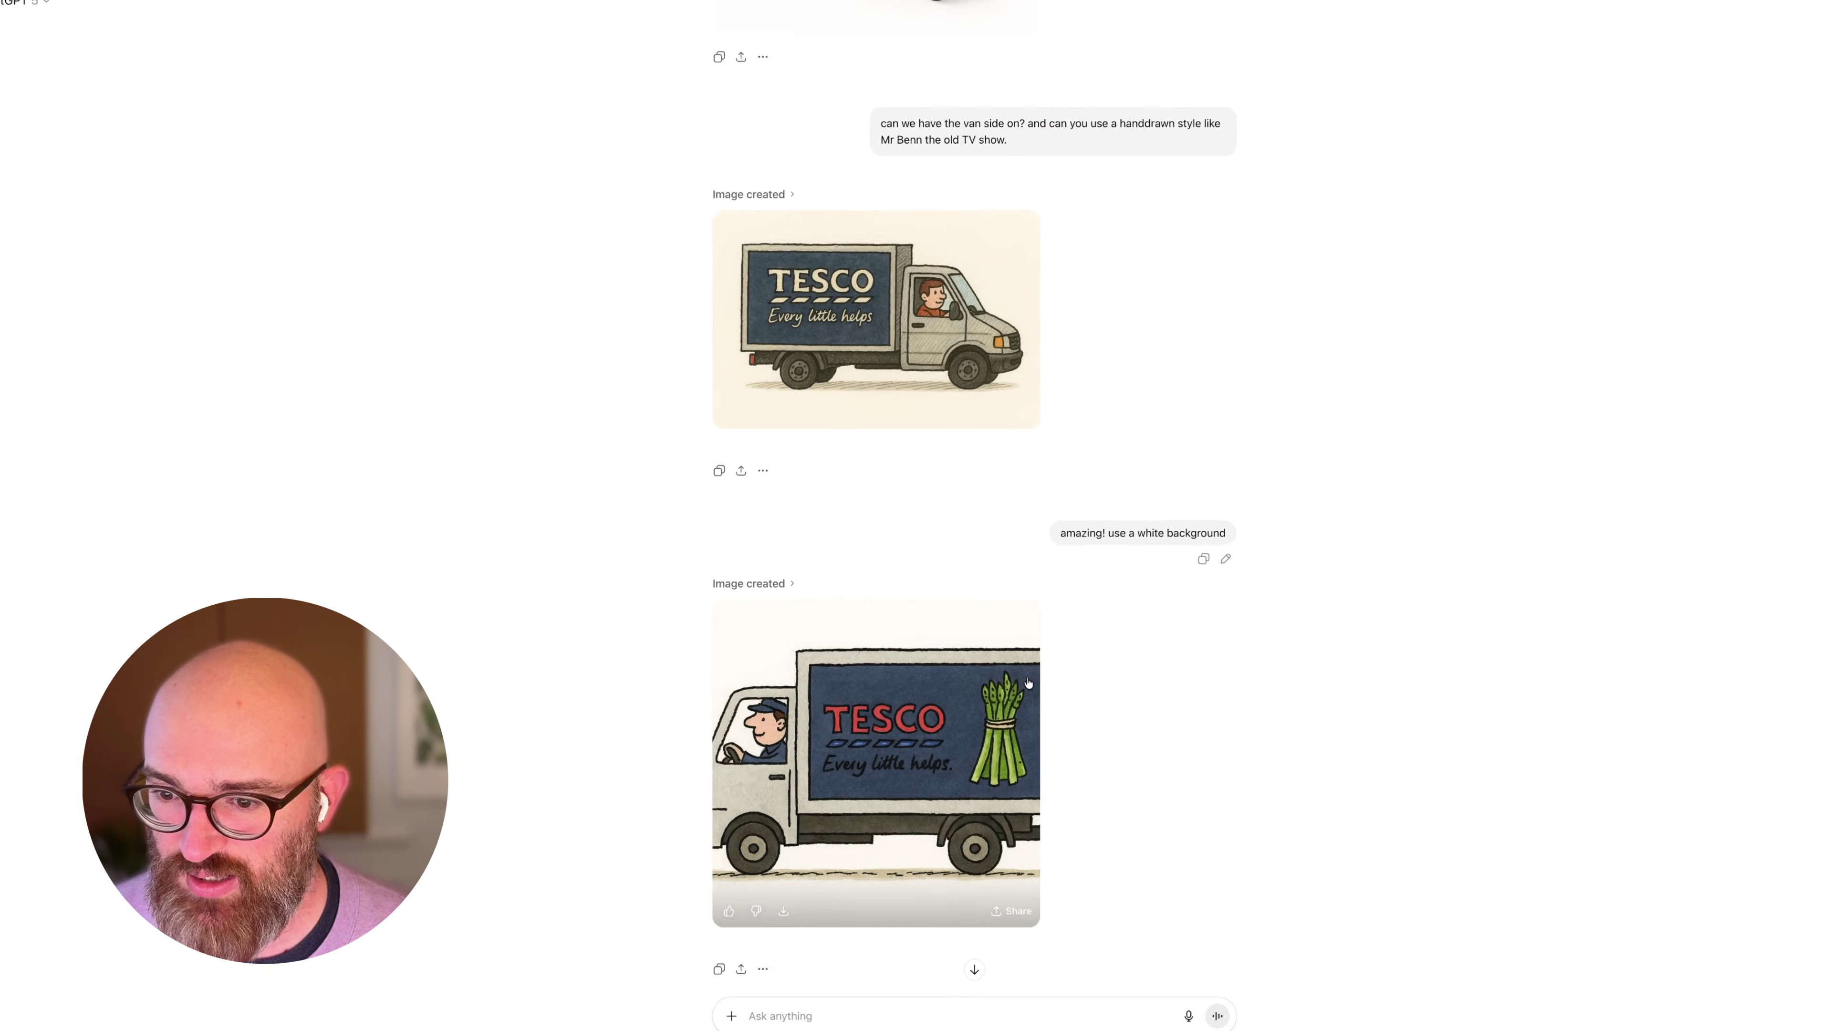
Scroll past the 'don't crop the van' request to the uncropped transparent van and tree-and-lamp-post image
scroll(1027, 681, "down", 5)
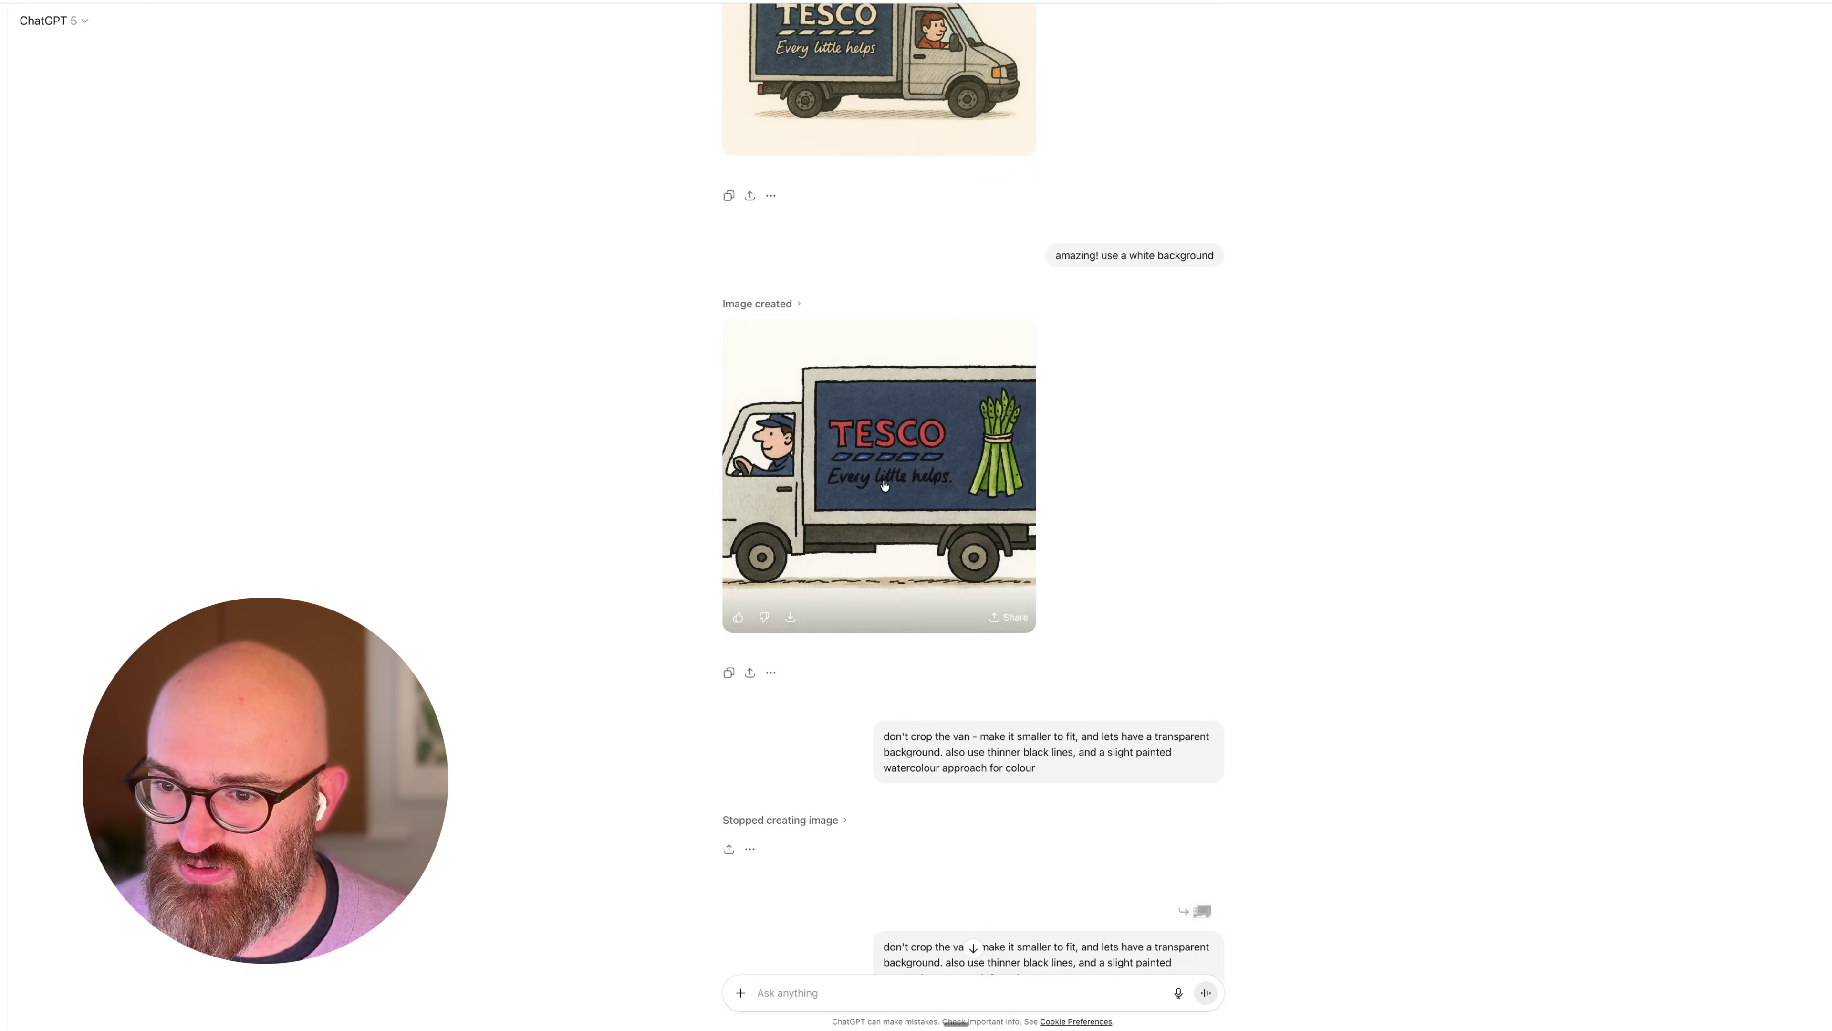
scroll(884, 485, "down", 3)
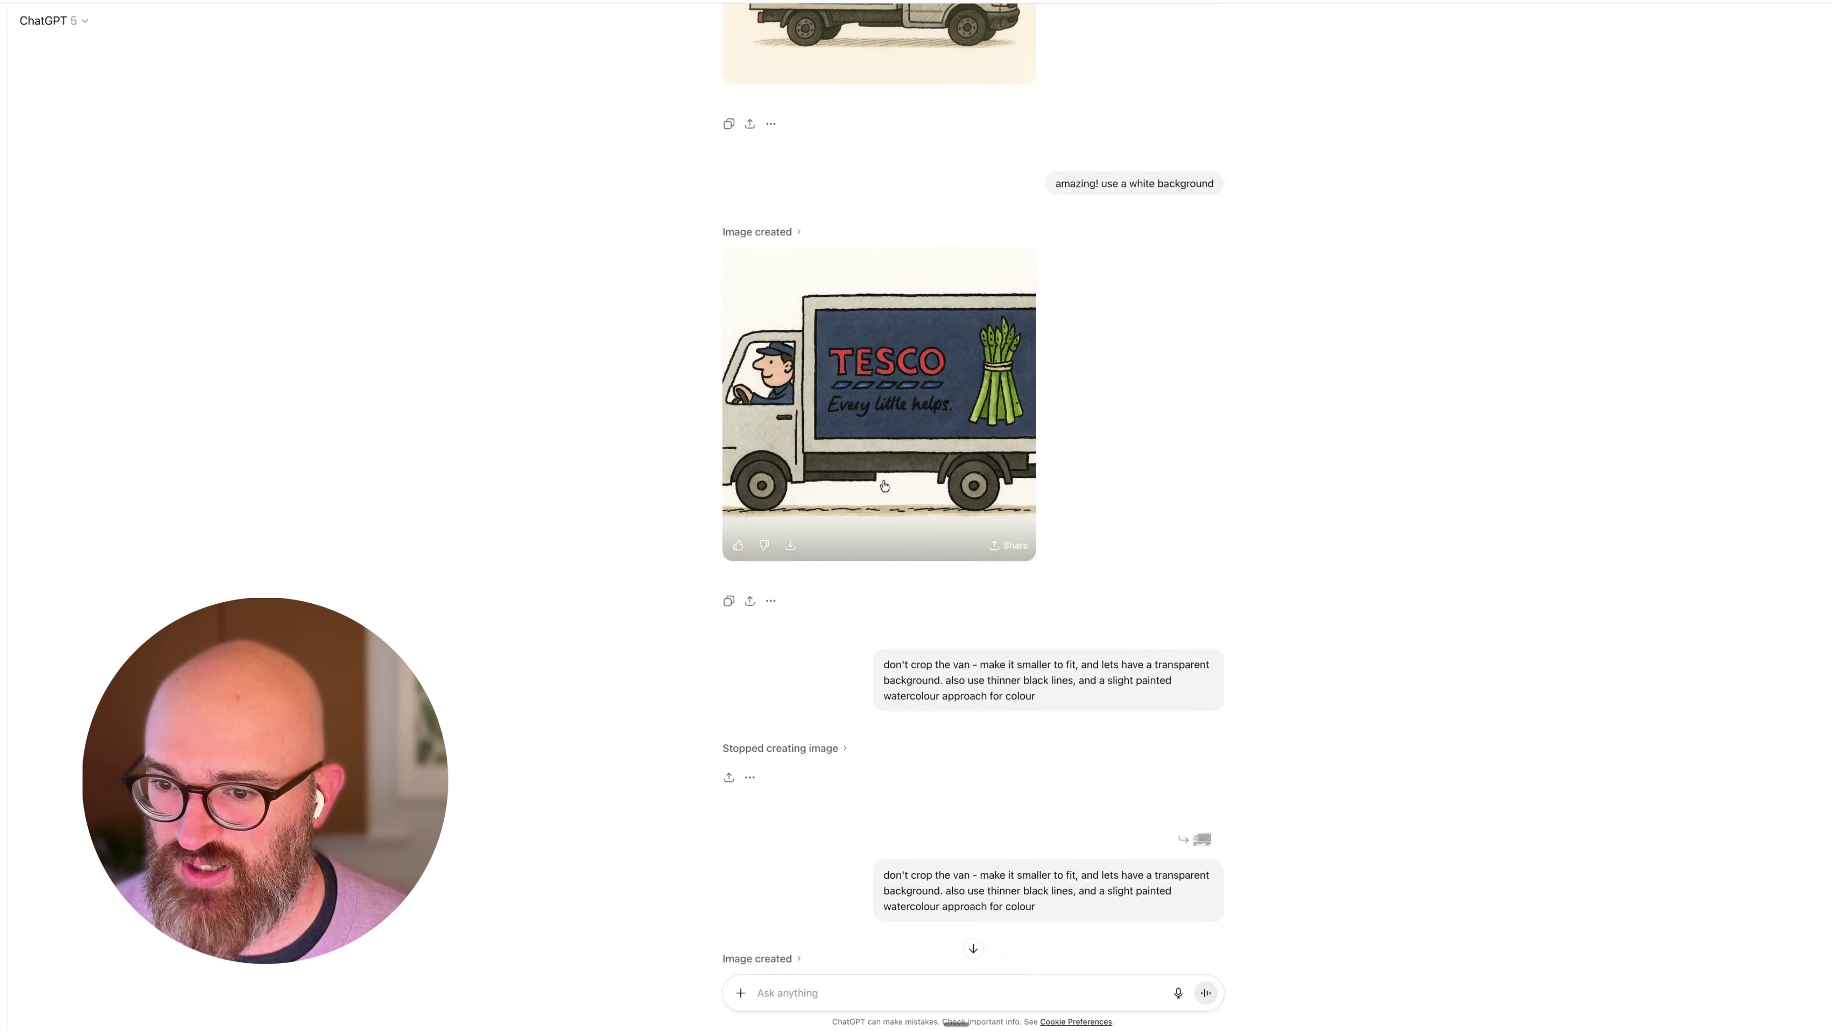
scroll(999, 516, "down", 5)
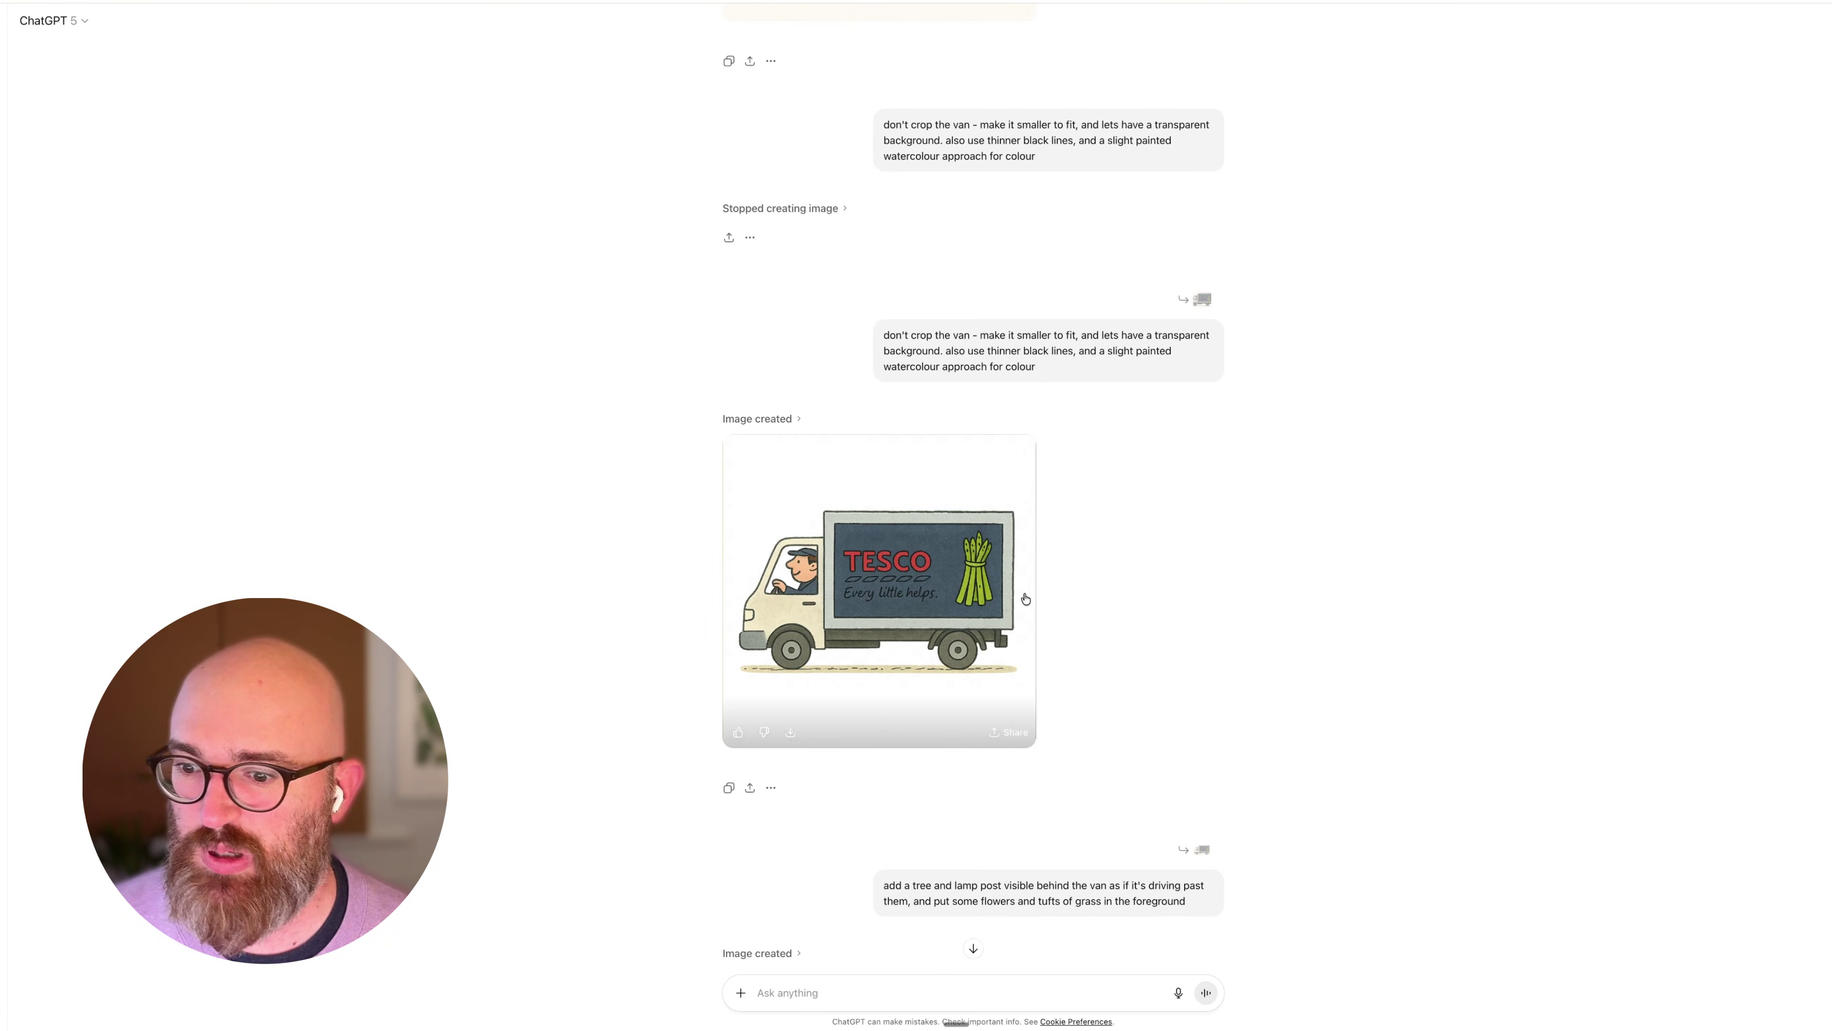
scroll(971, 608, "down", 3)
scroll(1072, 593, "down", 2)
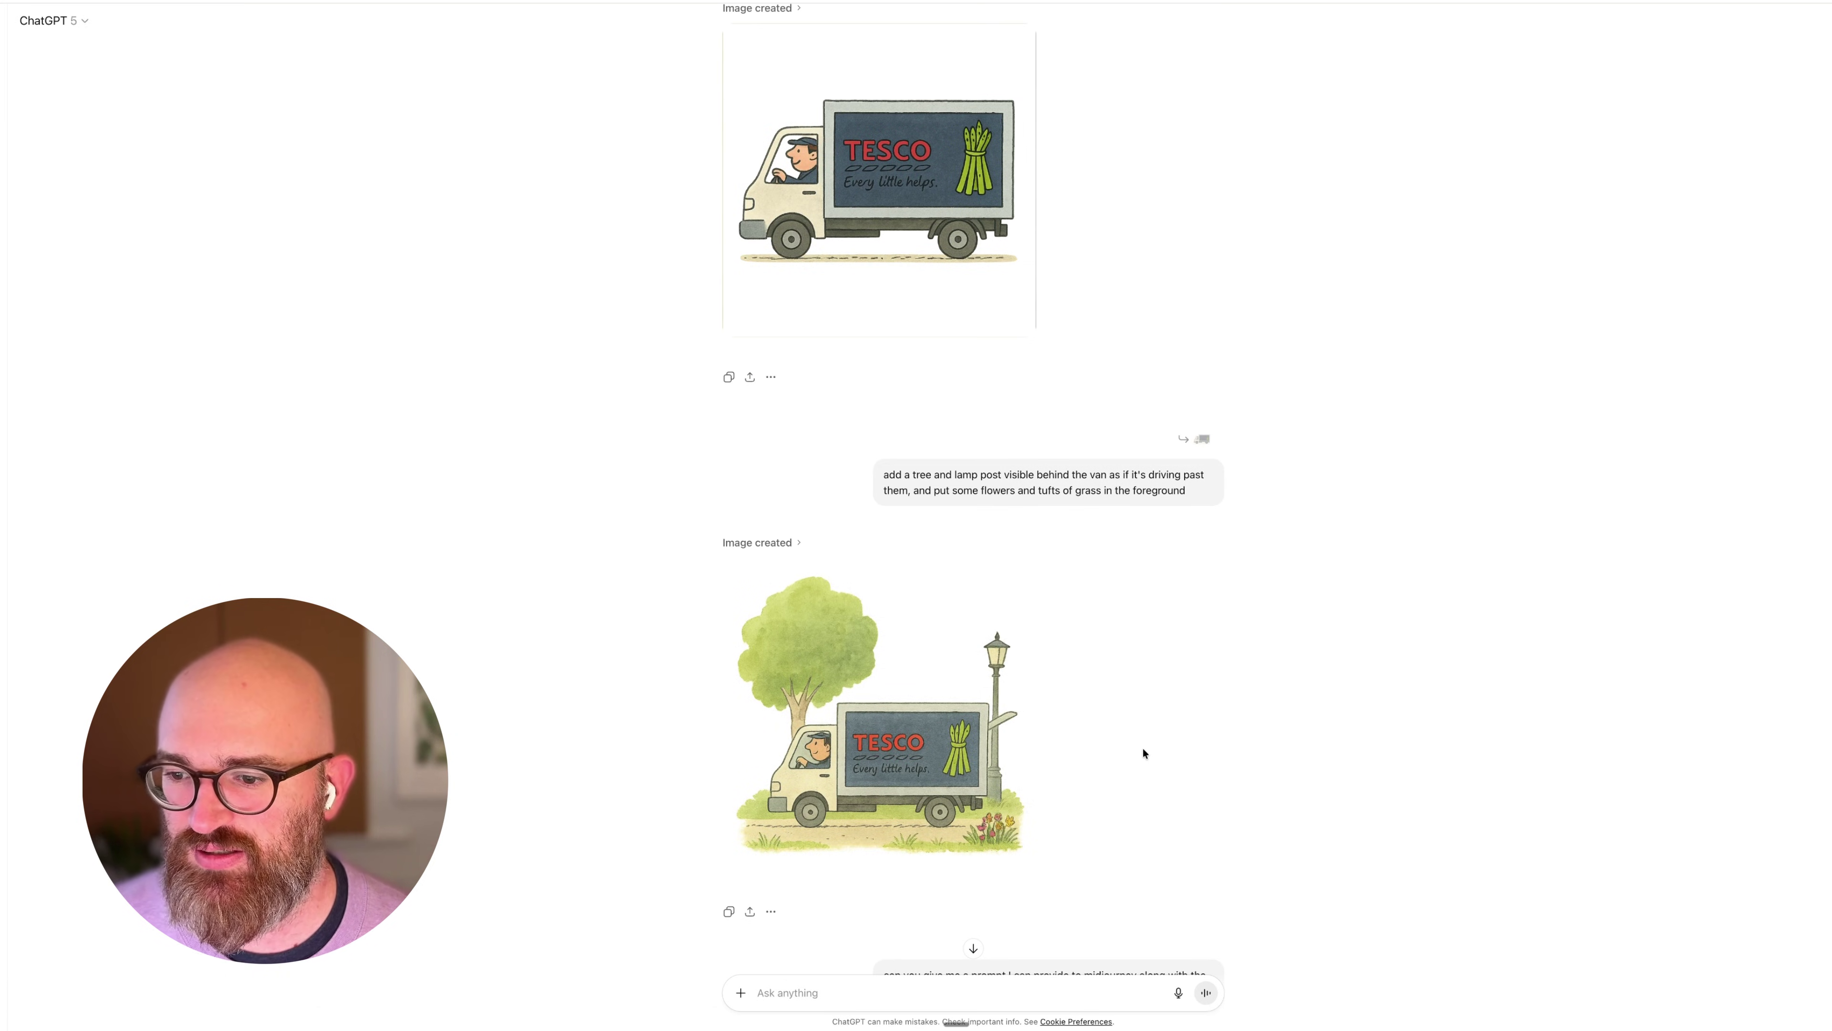
scroll(1141, 748, "down", 5)
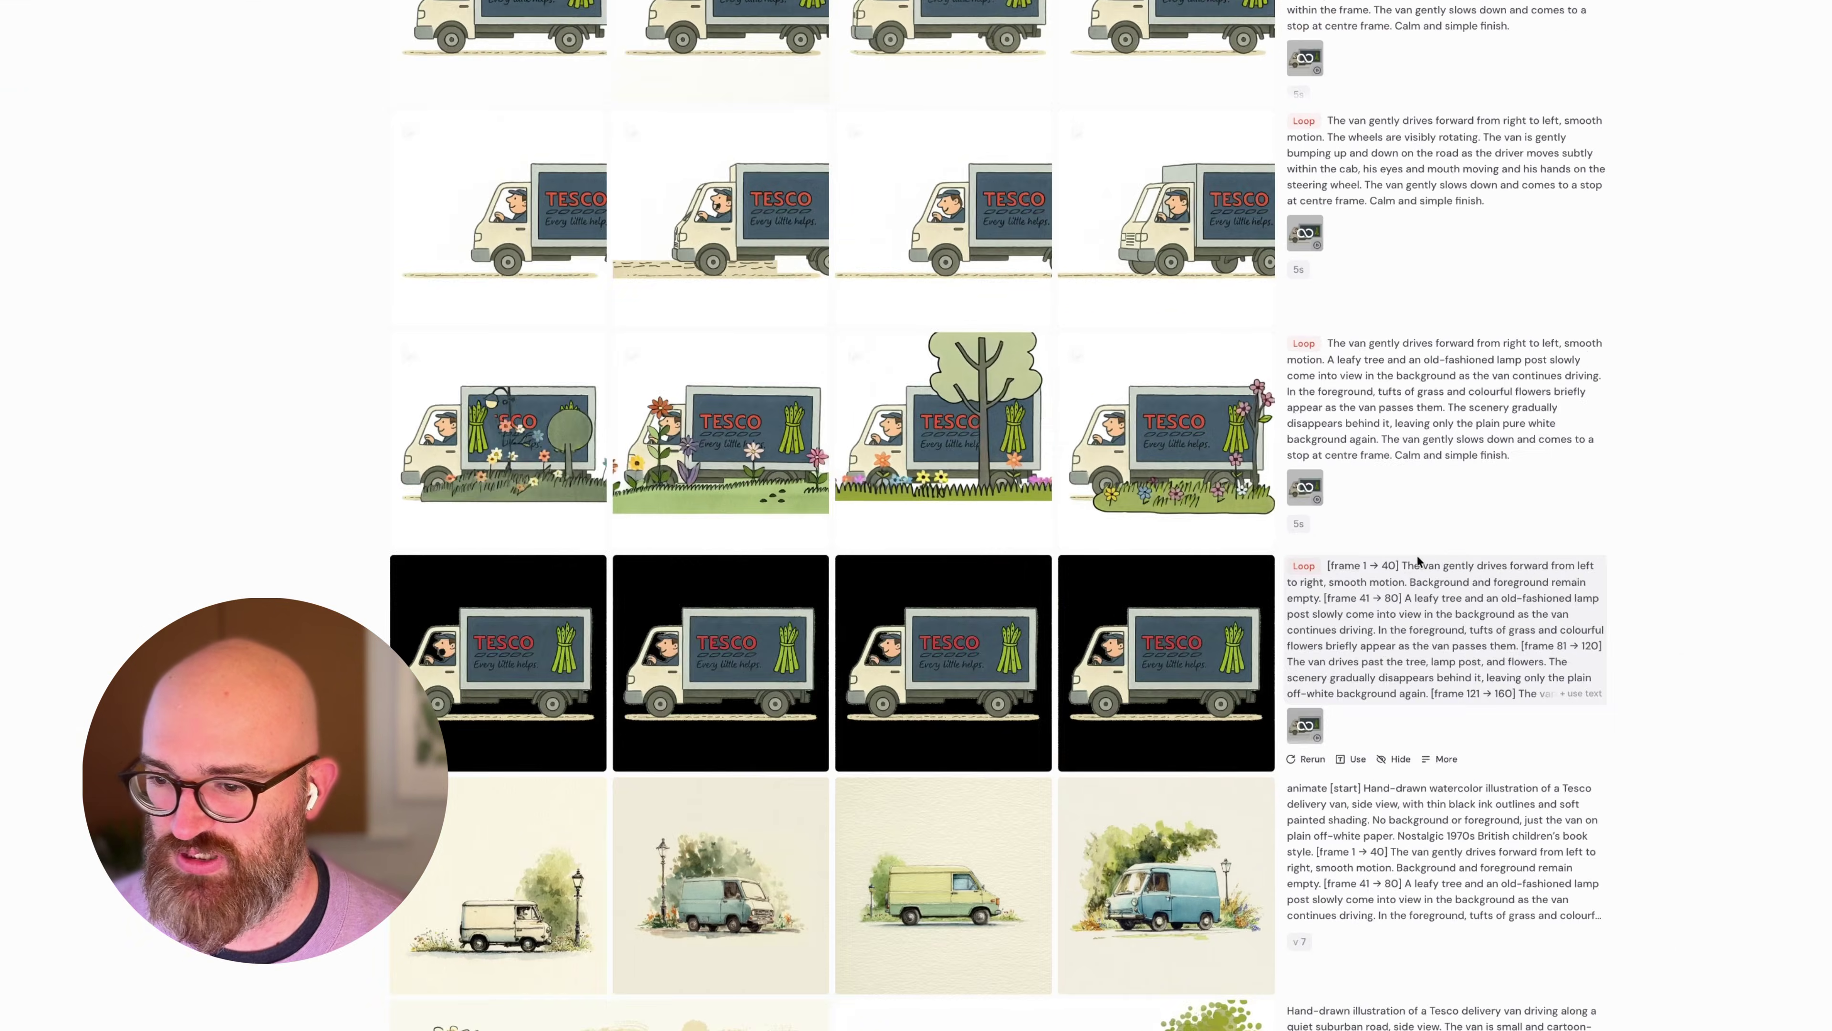
Scroll the Midjourney gallery to the 'Animate this van driving along the road' generations
scroll(1044, 821, "down", 3)
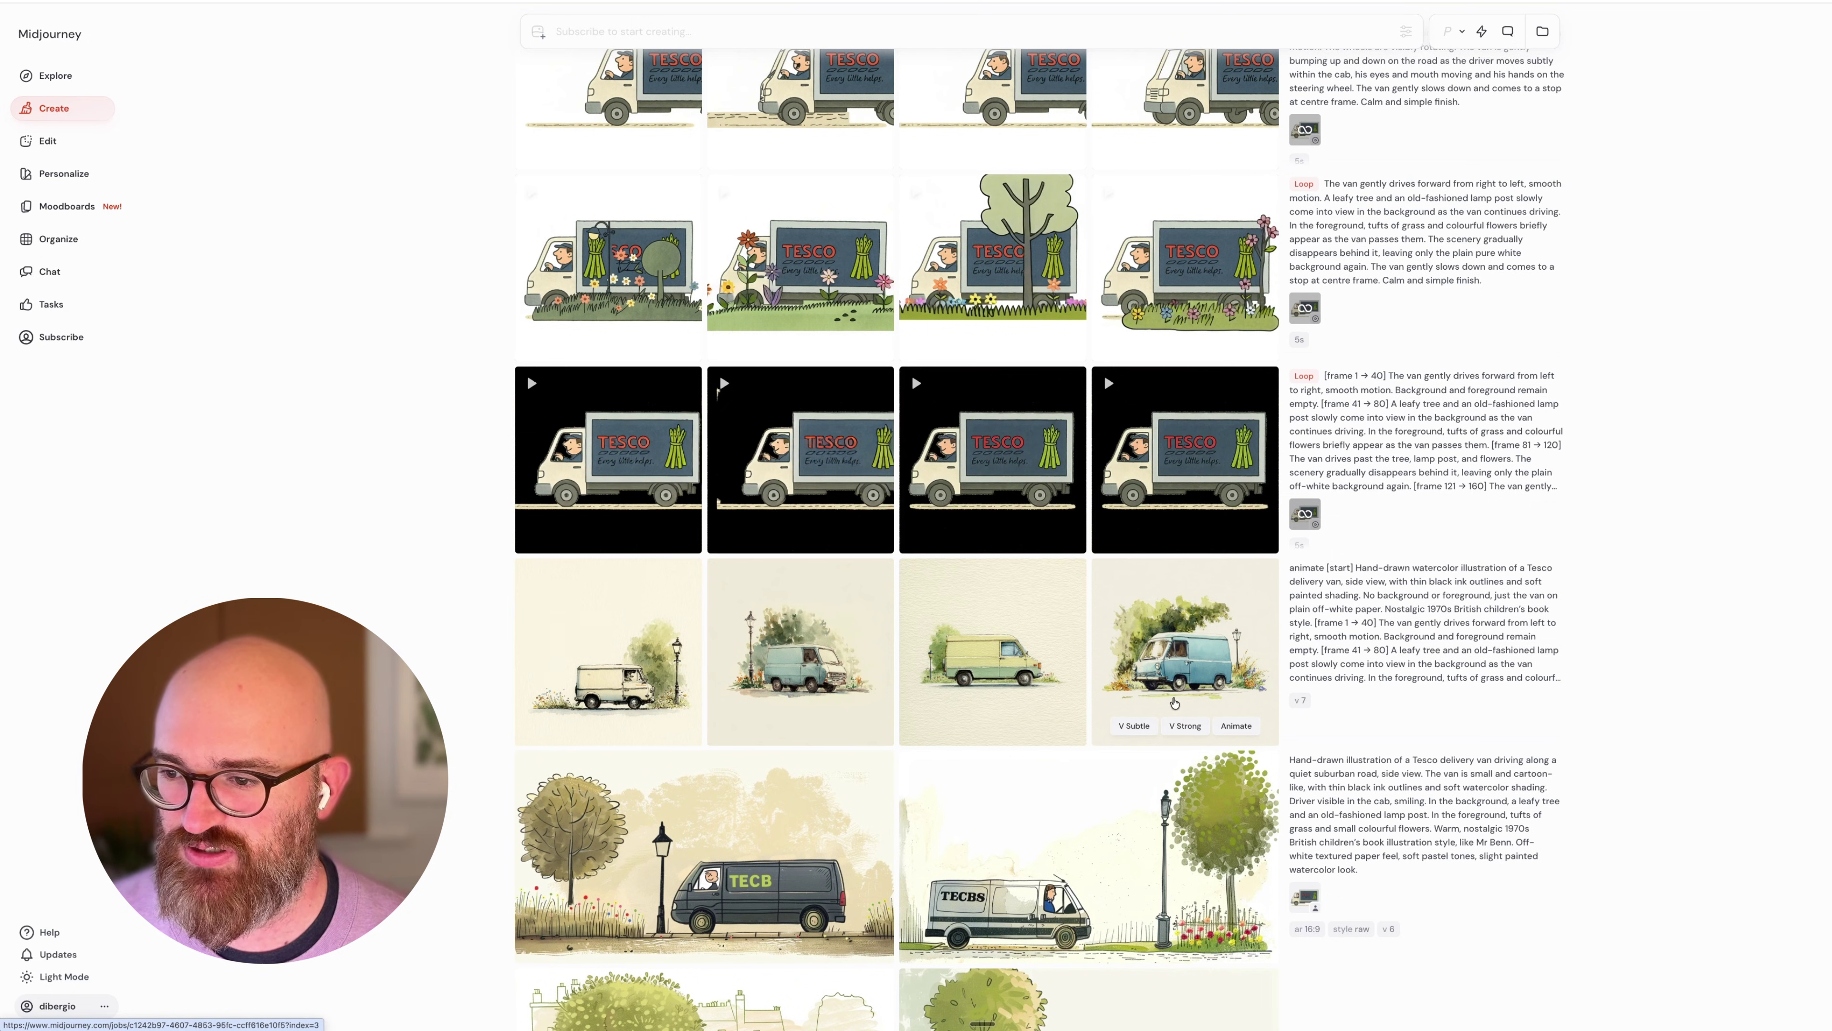
scroll(1058, 681, "up", 2)
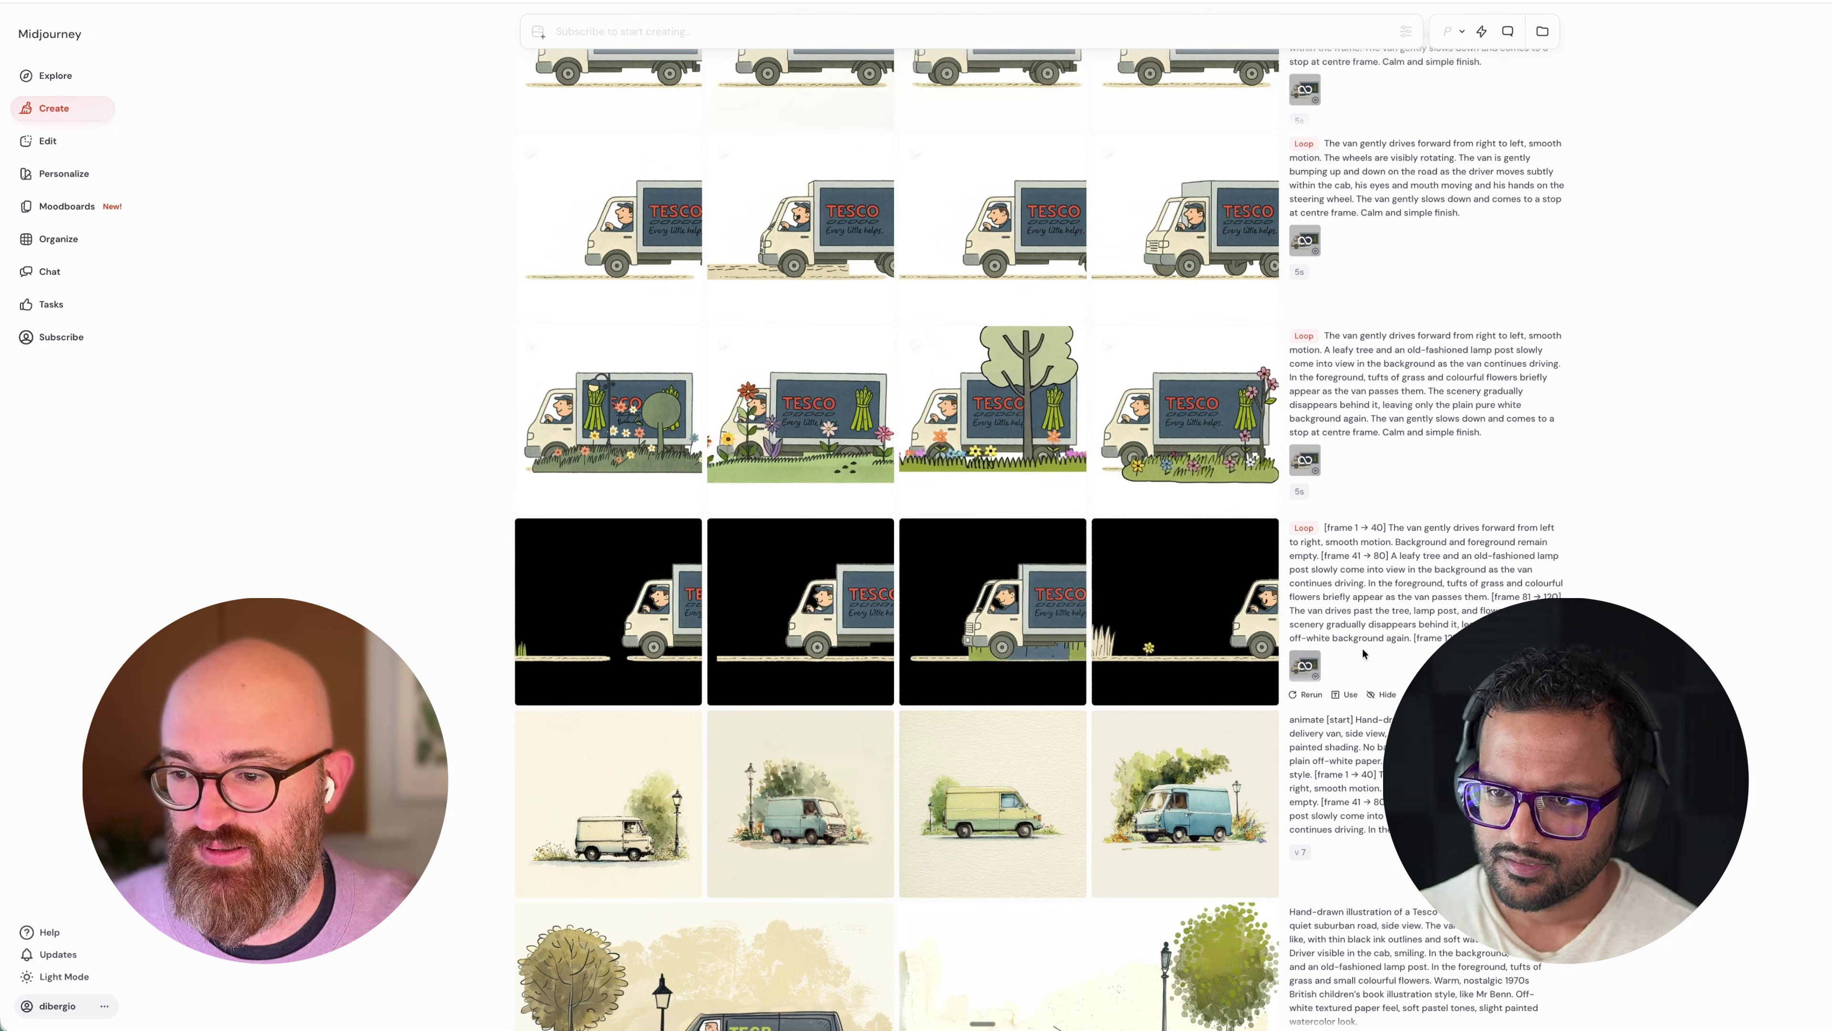
scroll(1363, 653, "down", 4)
scroll(1364, 653, "down", 2)
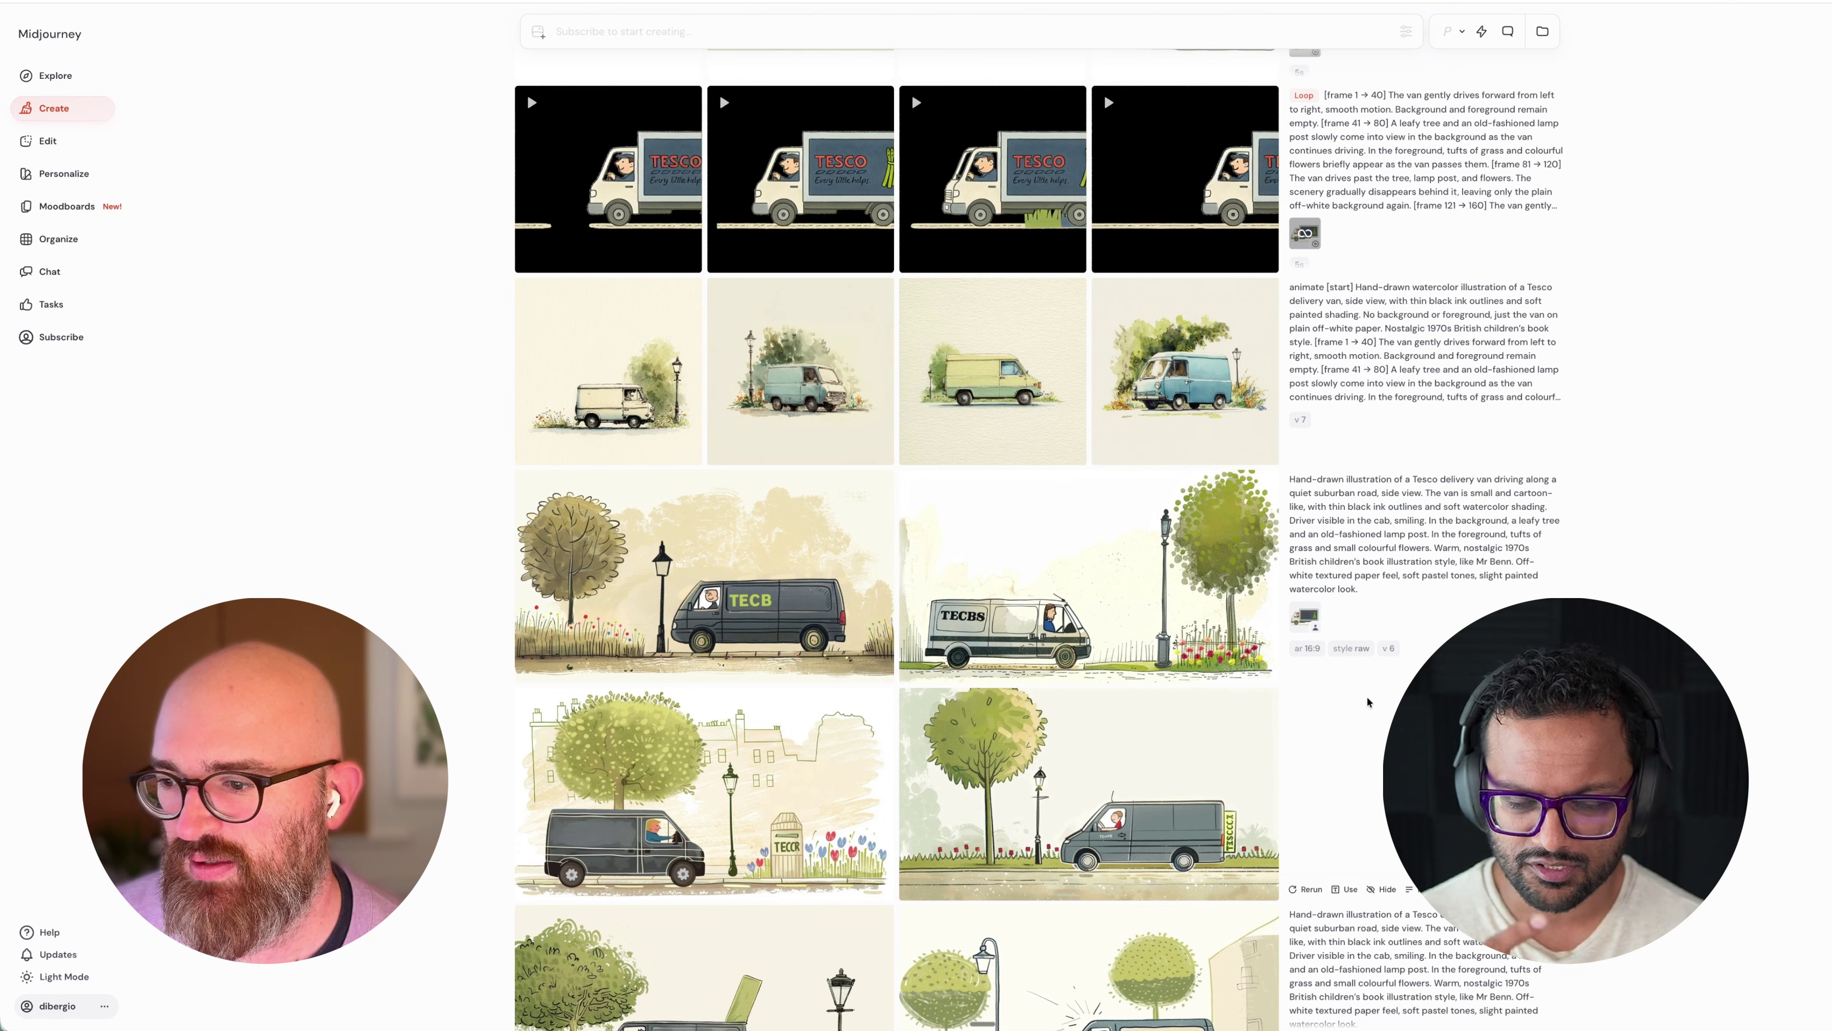
scroll(1369, 700, "down", 1)
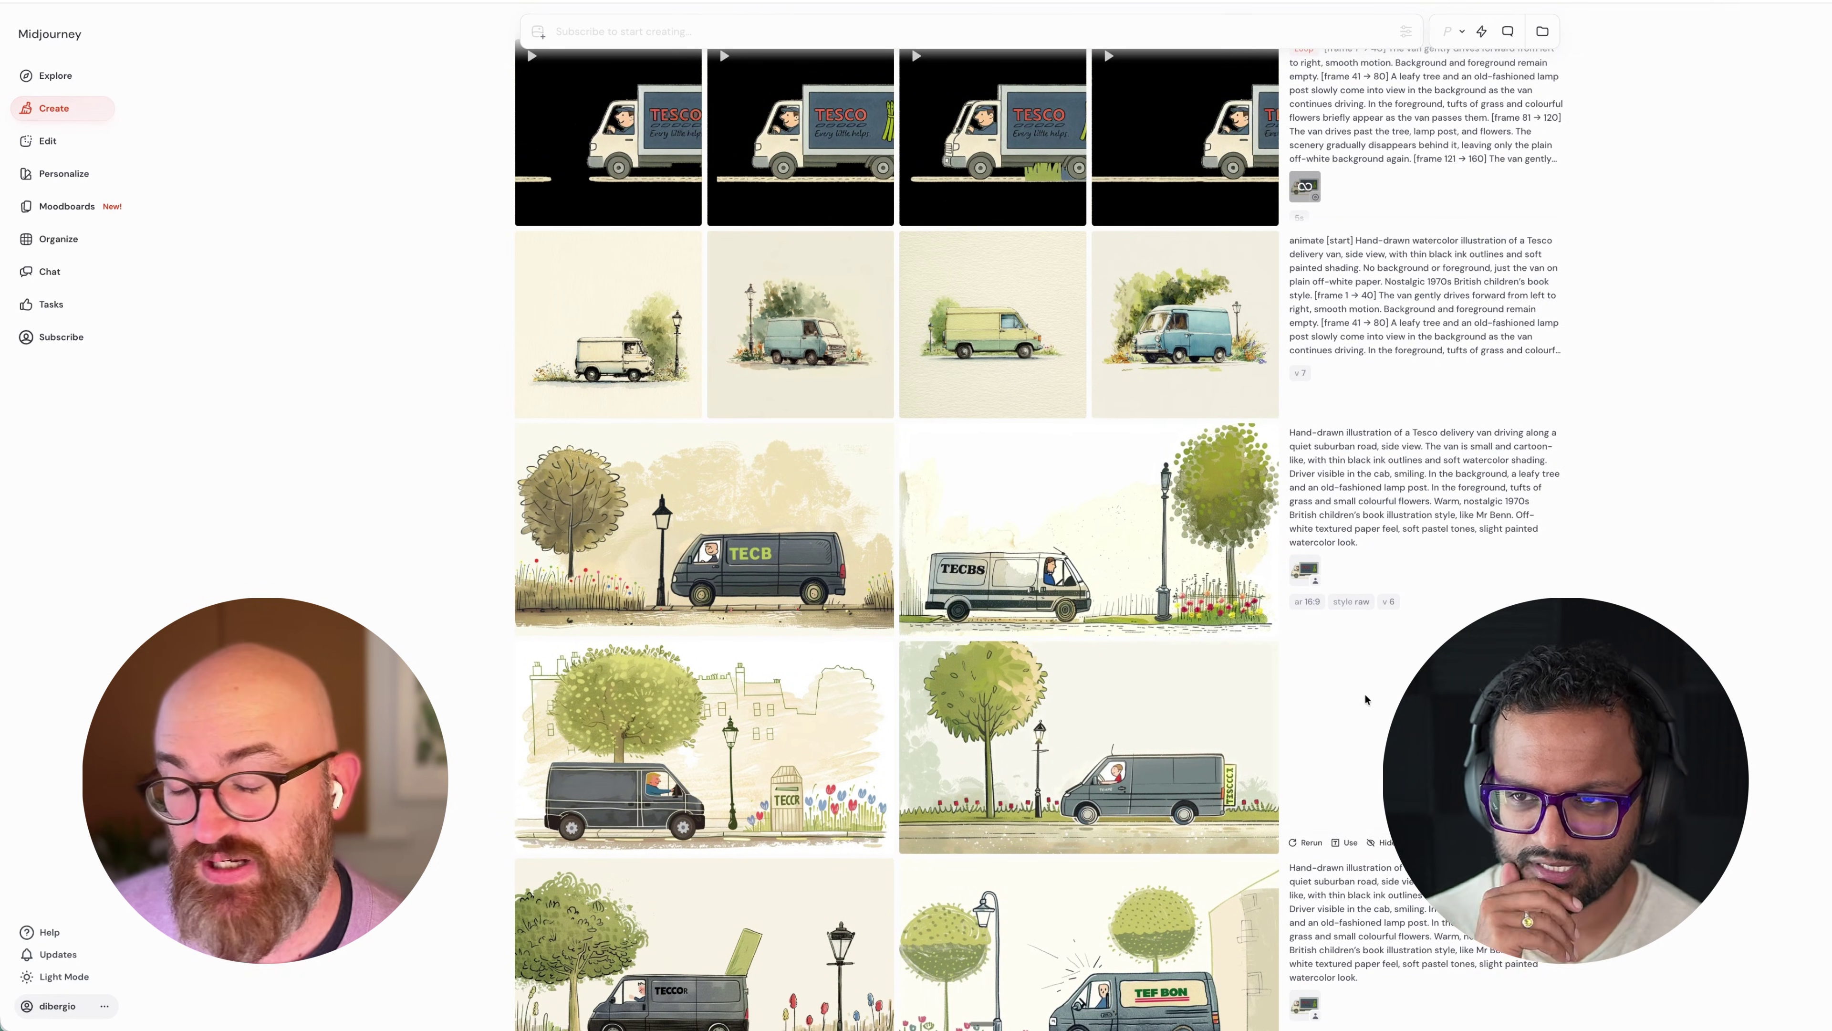
scroll(1365, 699, "down", 5)
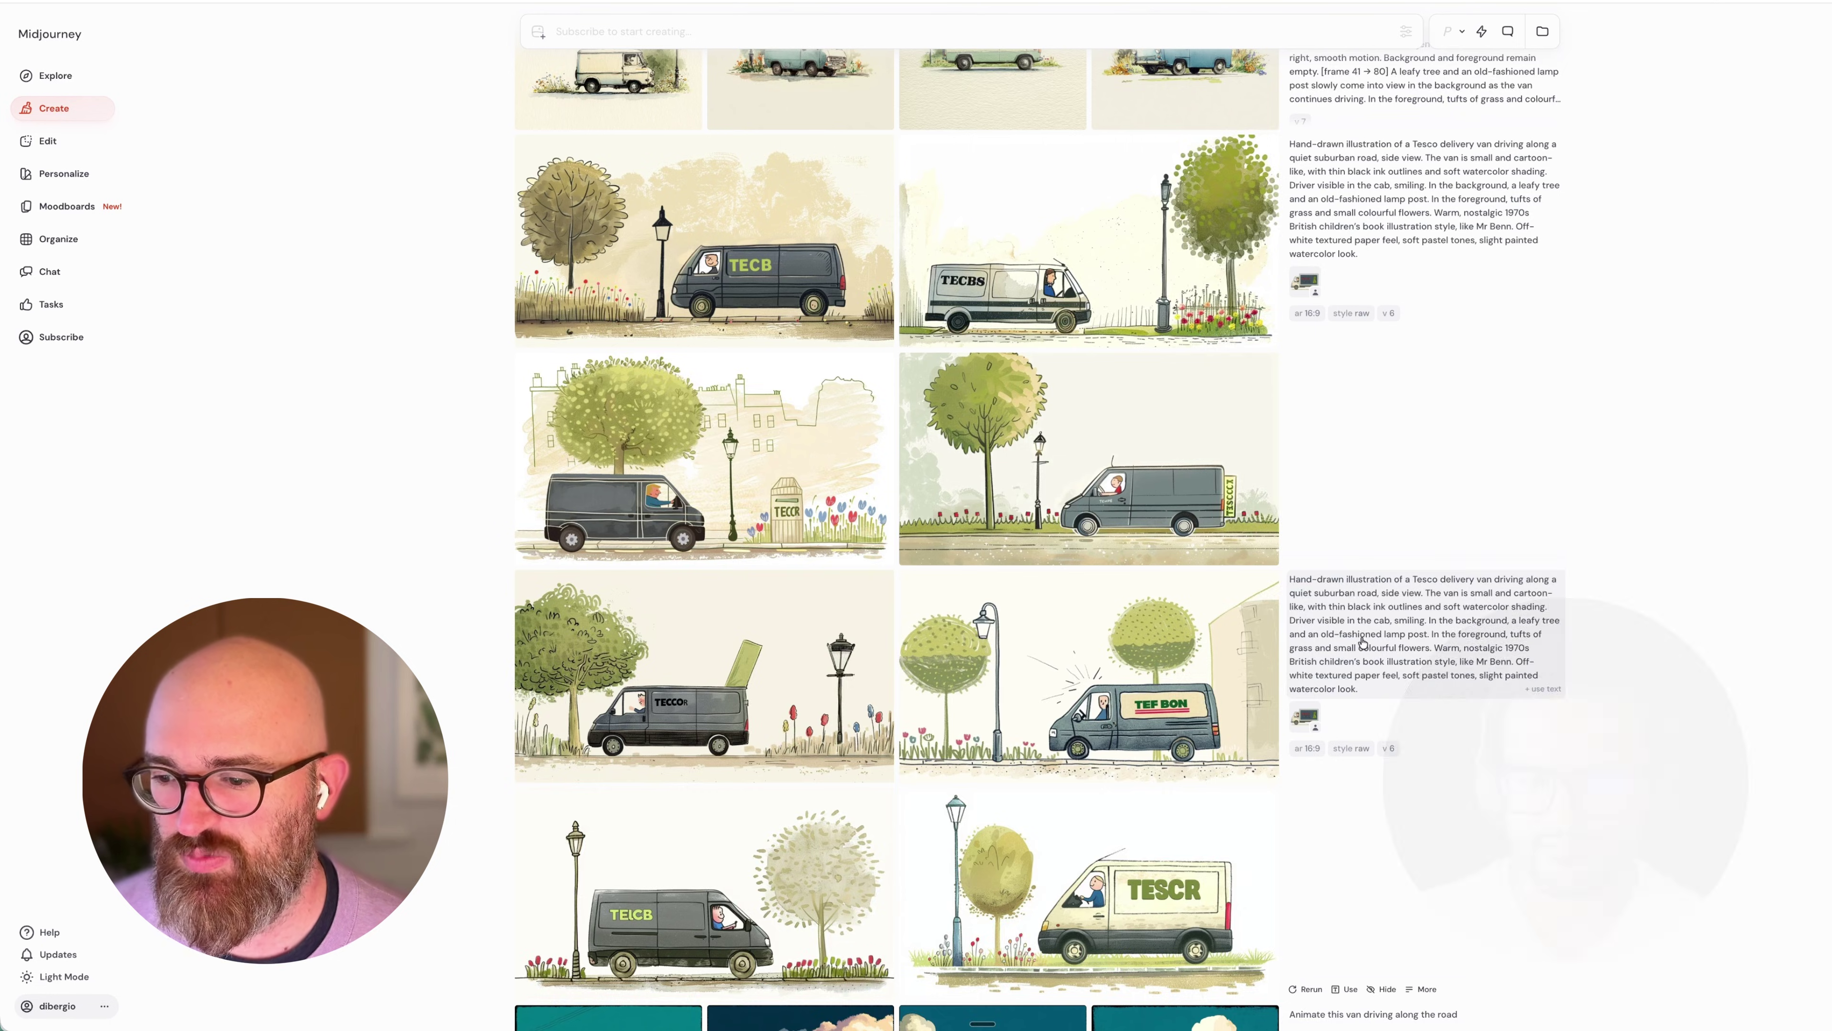
scroll(1363, 634, "down", 7)
scroll(1362, 641, "down", 2)
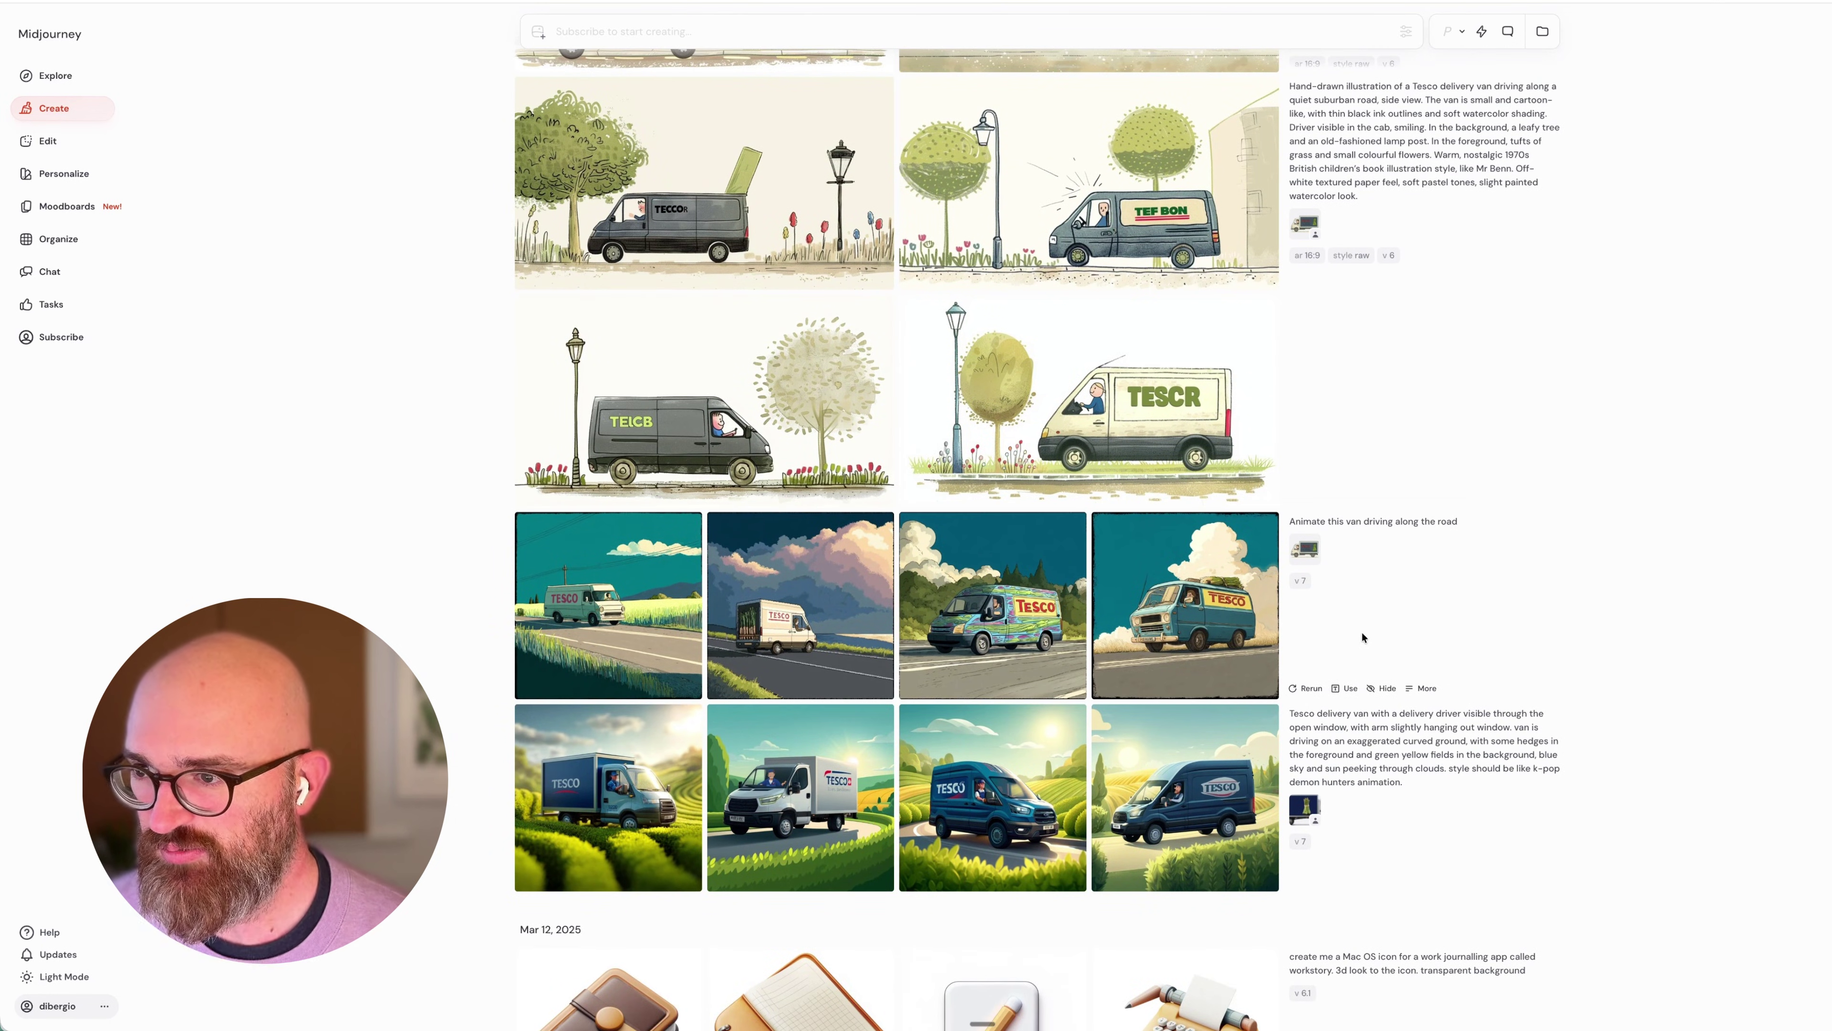
scroll(1363, 638, "up", 2)
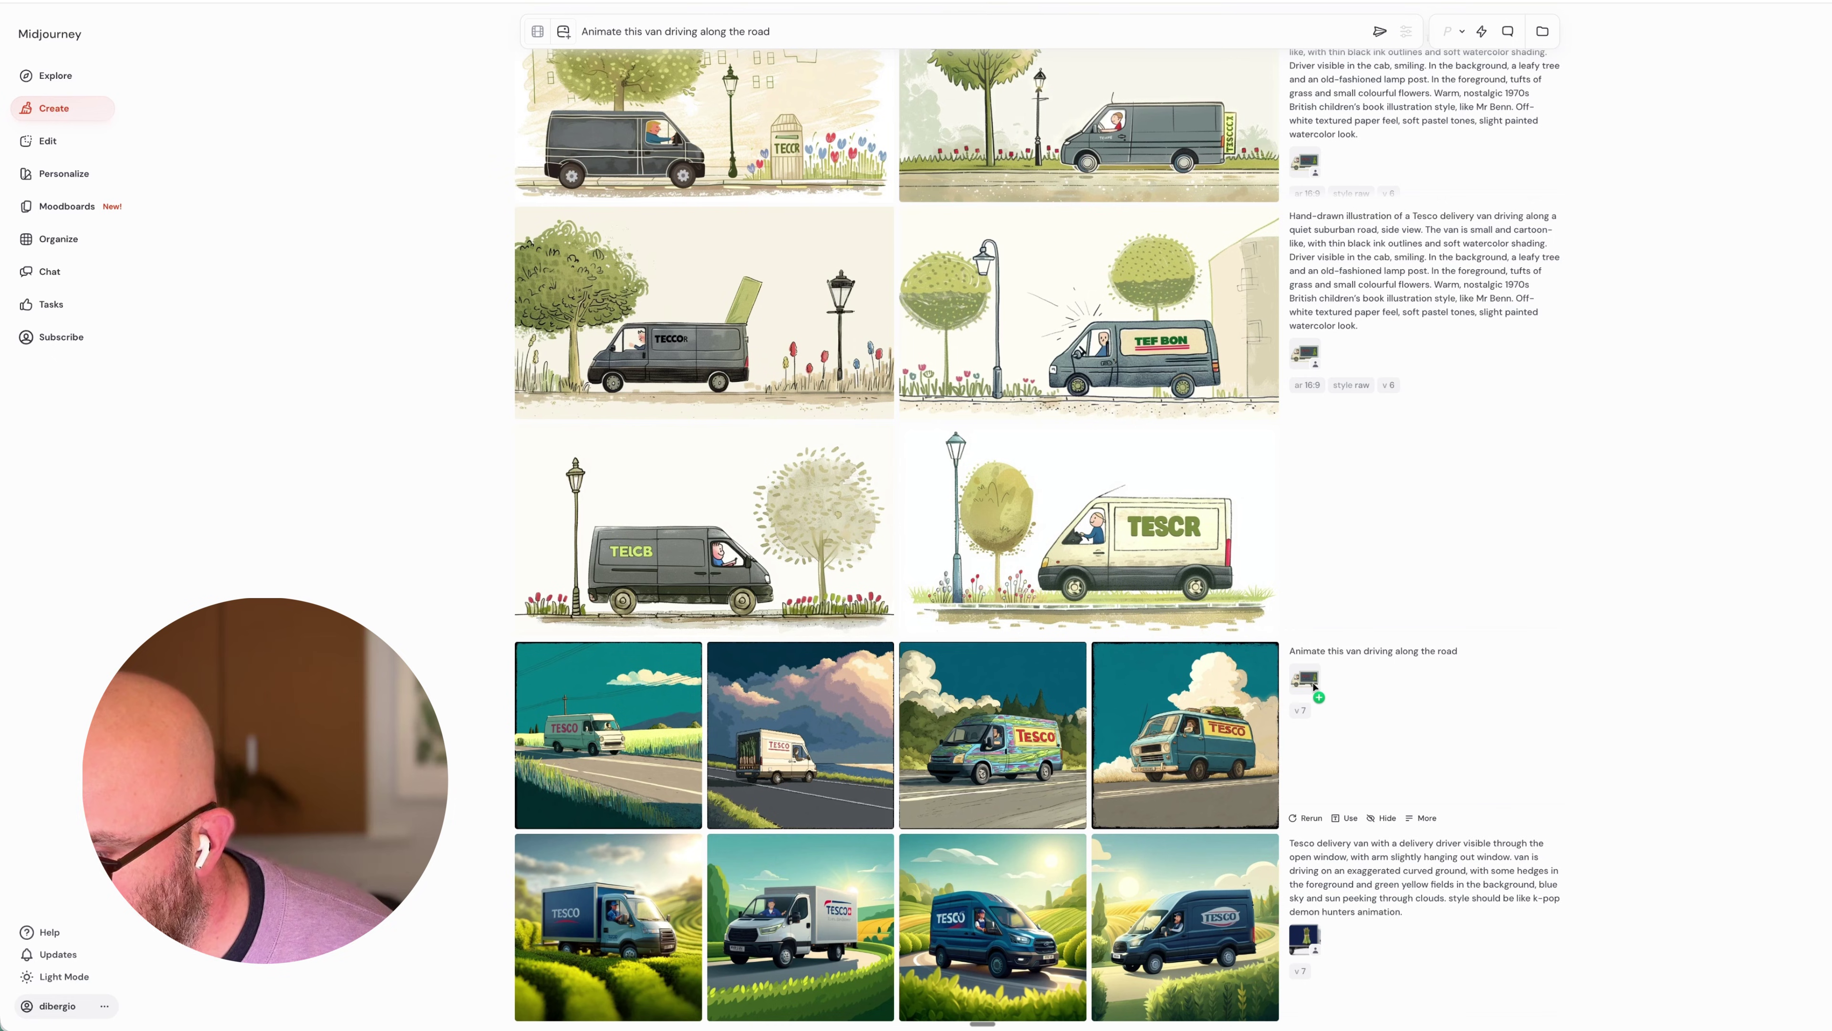
scroll(1312, 685, "down", 2)
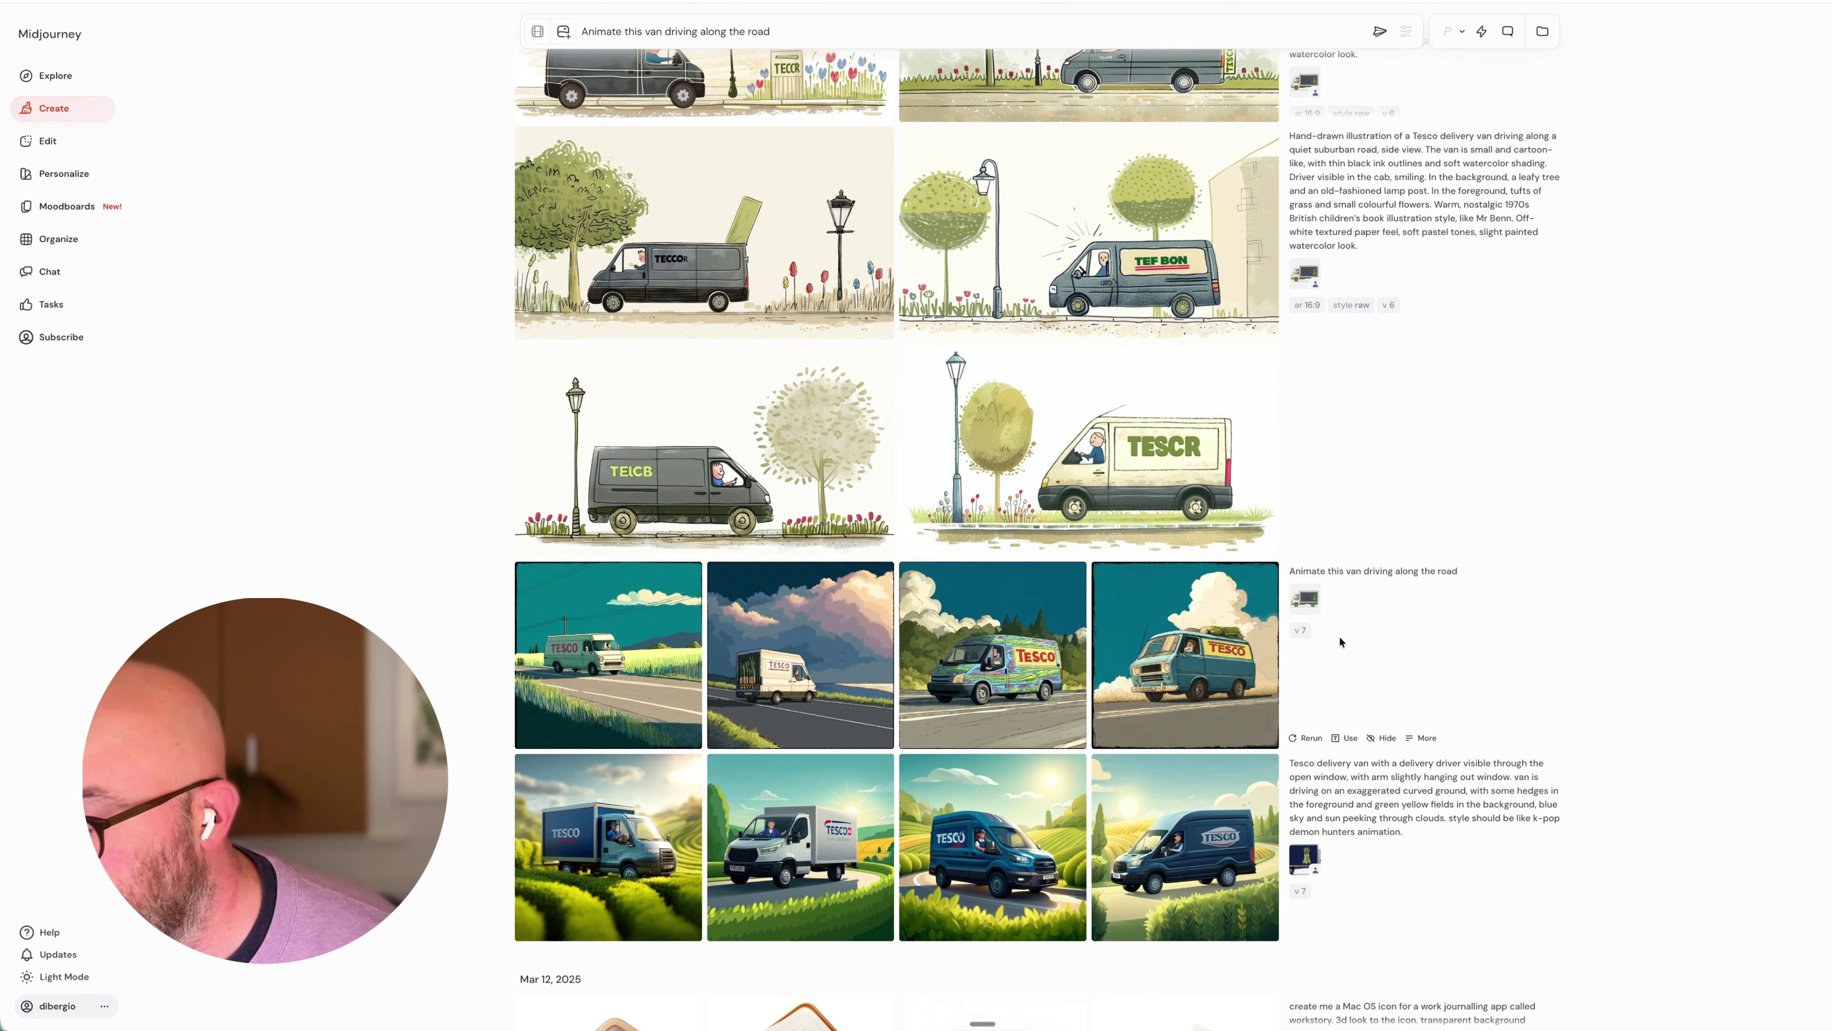
scroll(1339, 639, "down", 2)
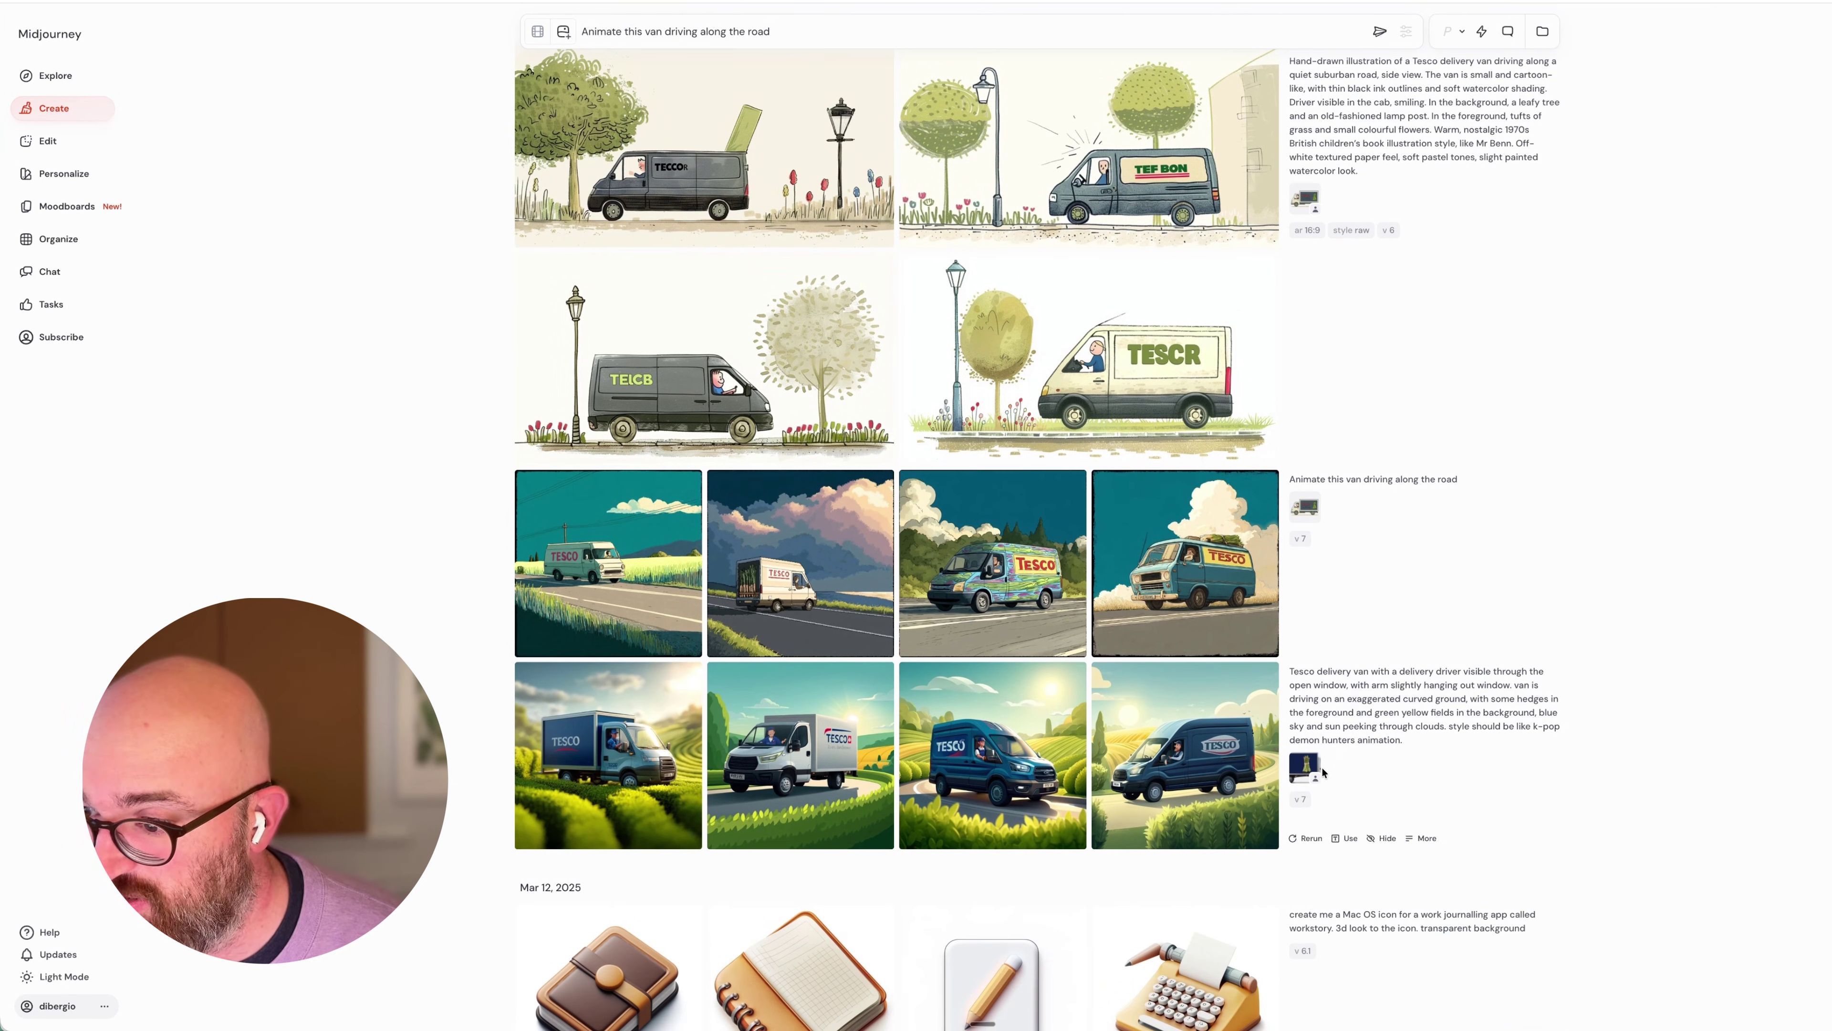
scroll(1323, 772, "up", 15)
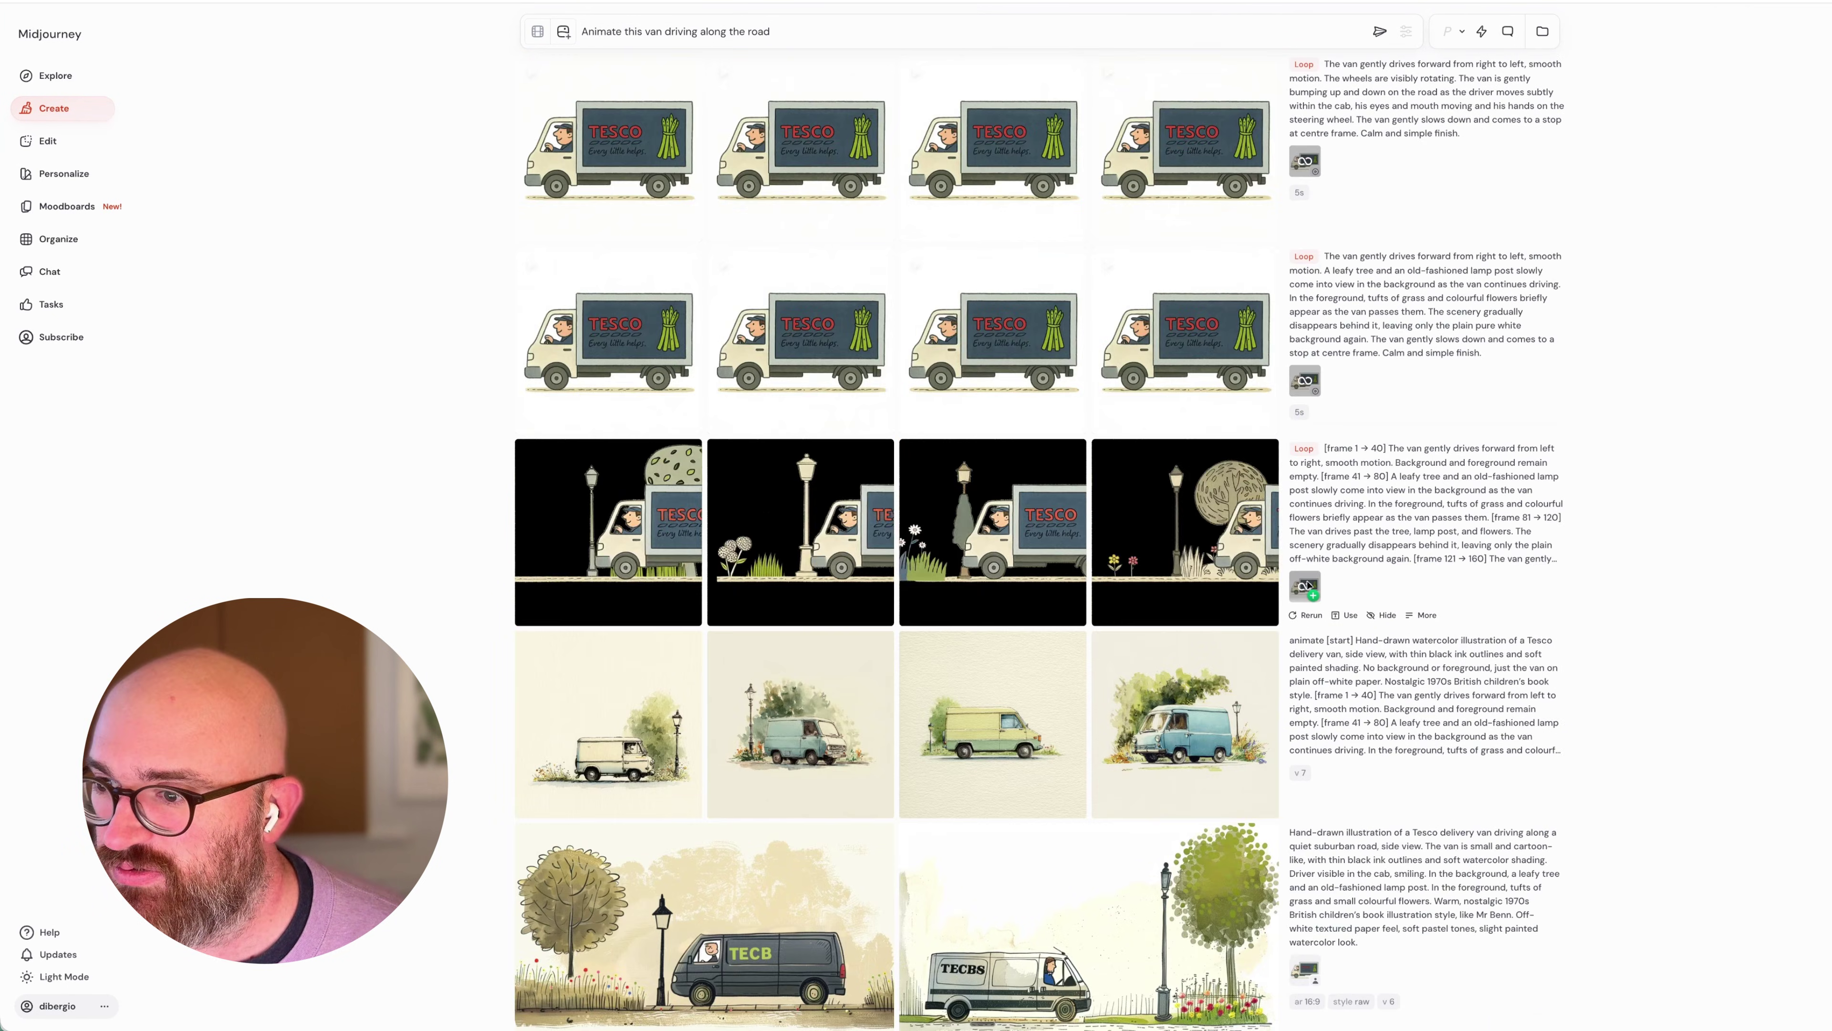
mouse_move(1066, 462)
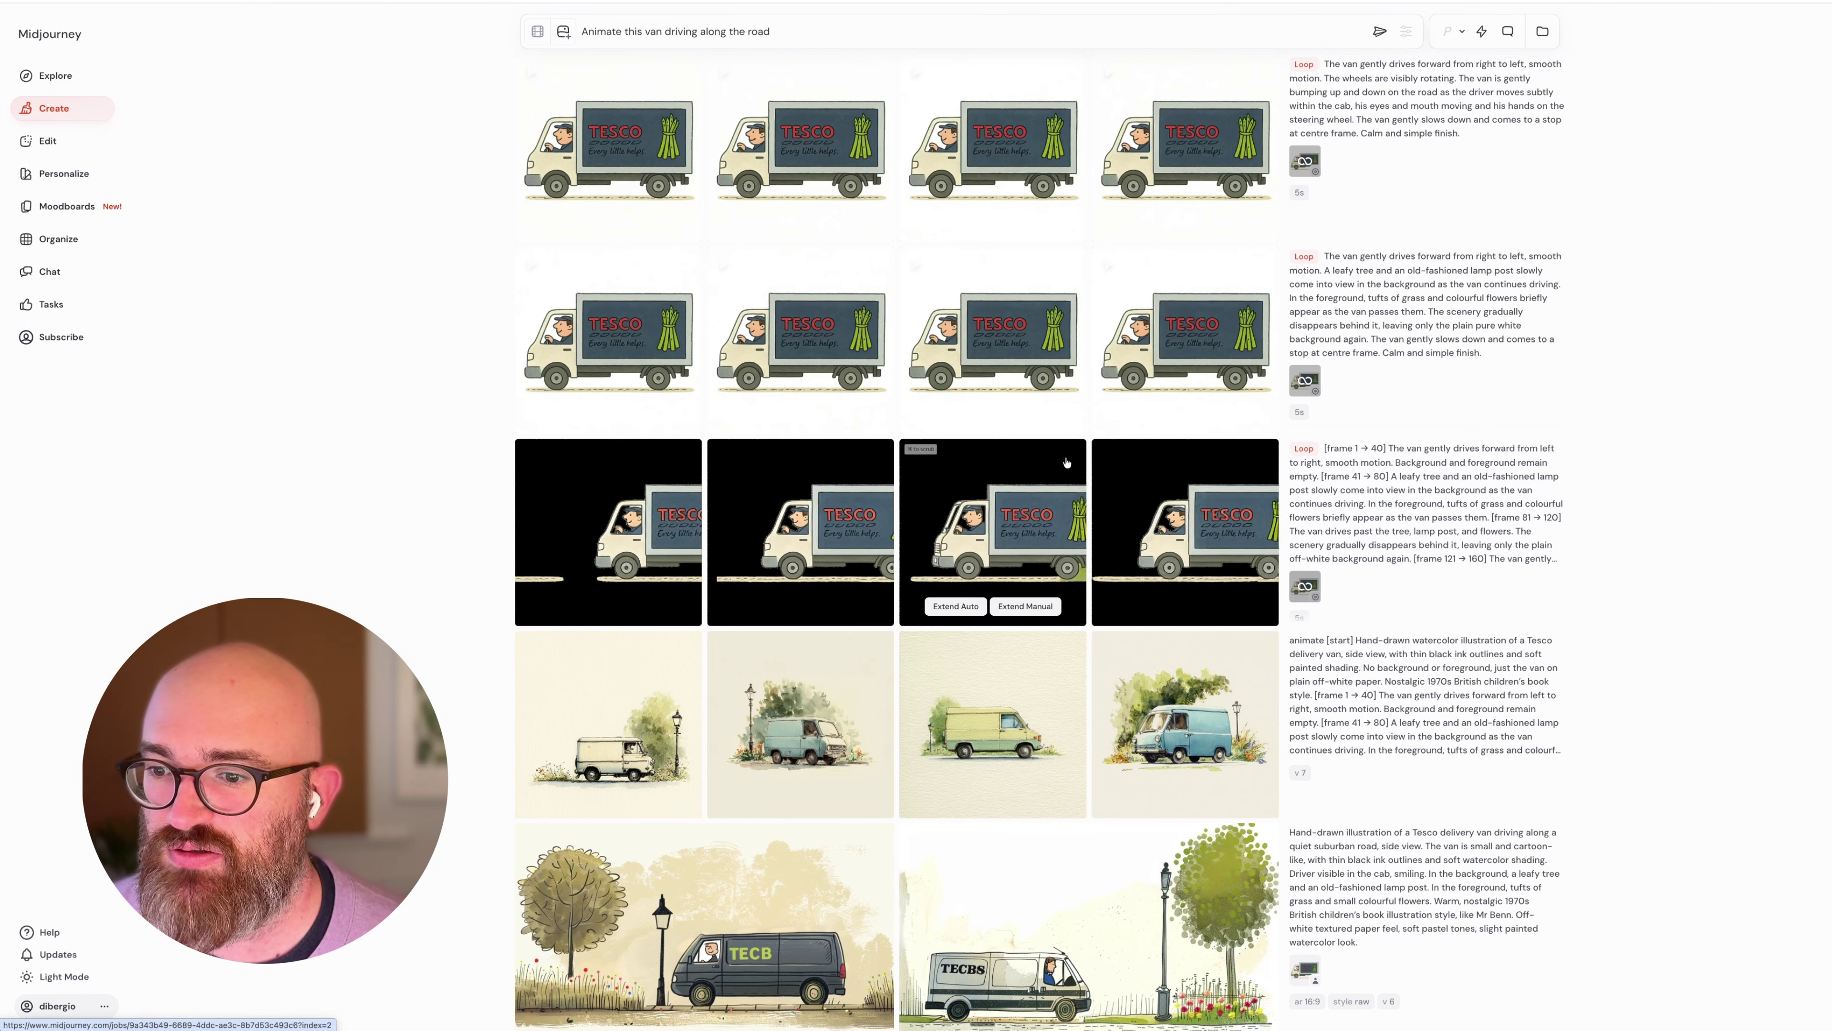
mouse_move(1264, 521)
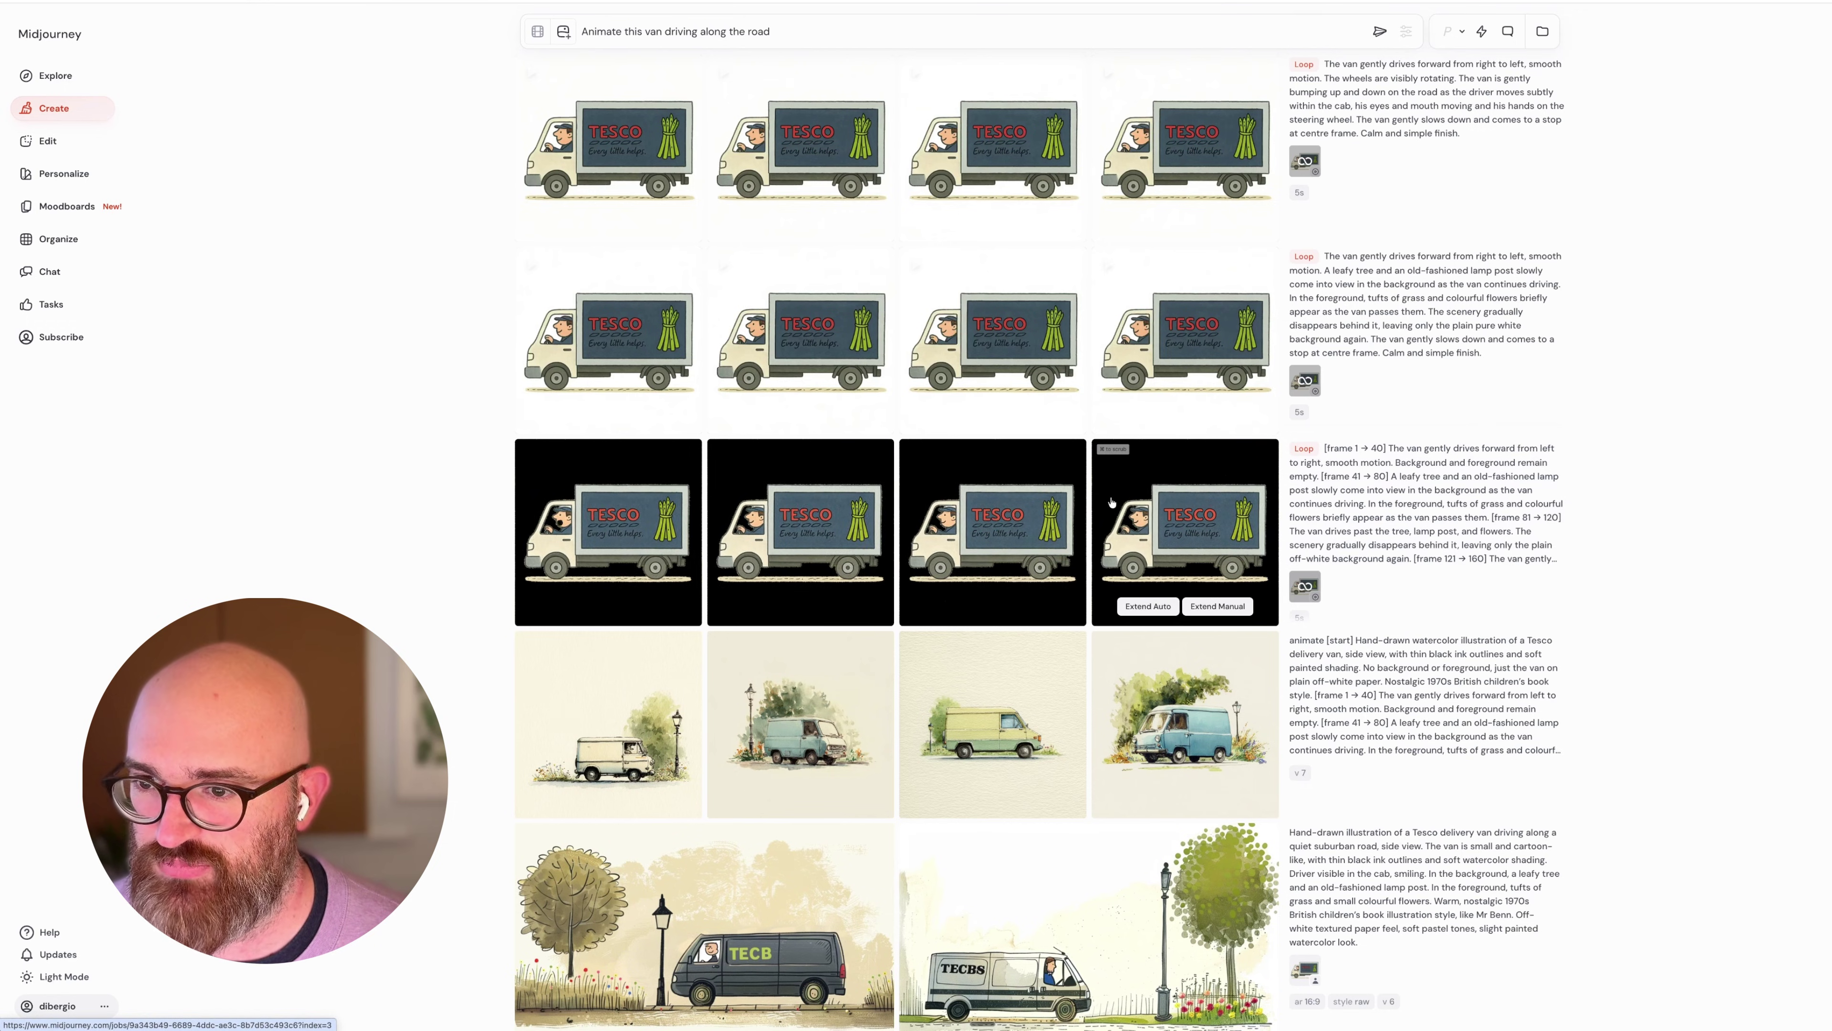
scroll(1041, 692, "up", 7)
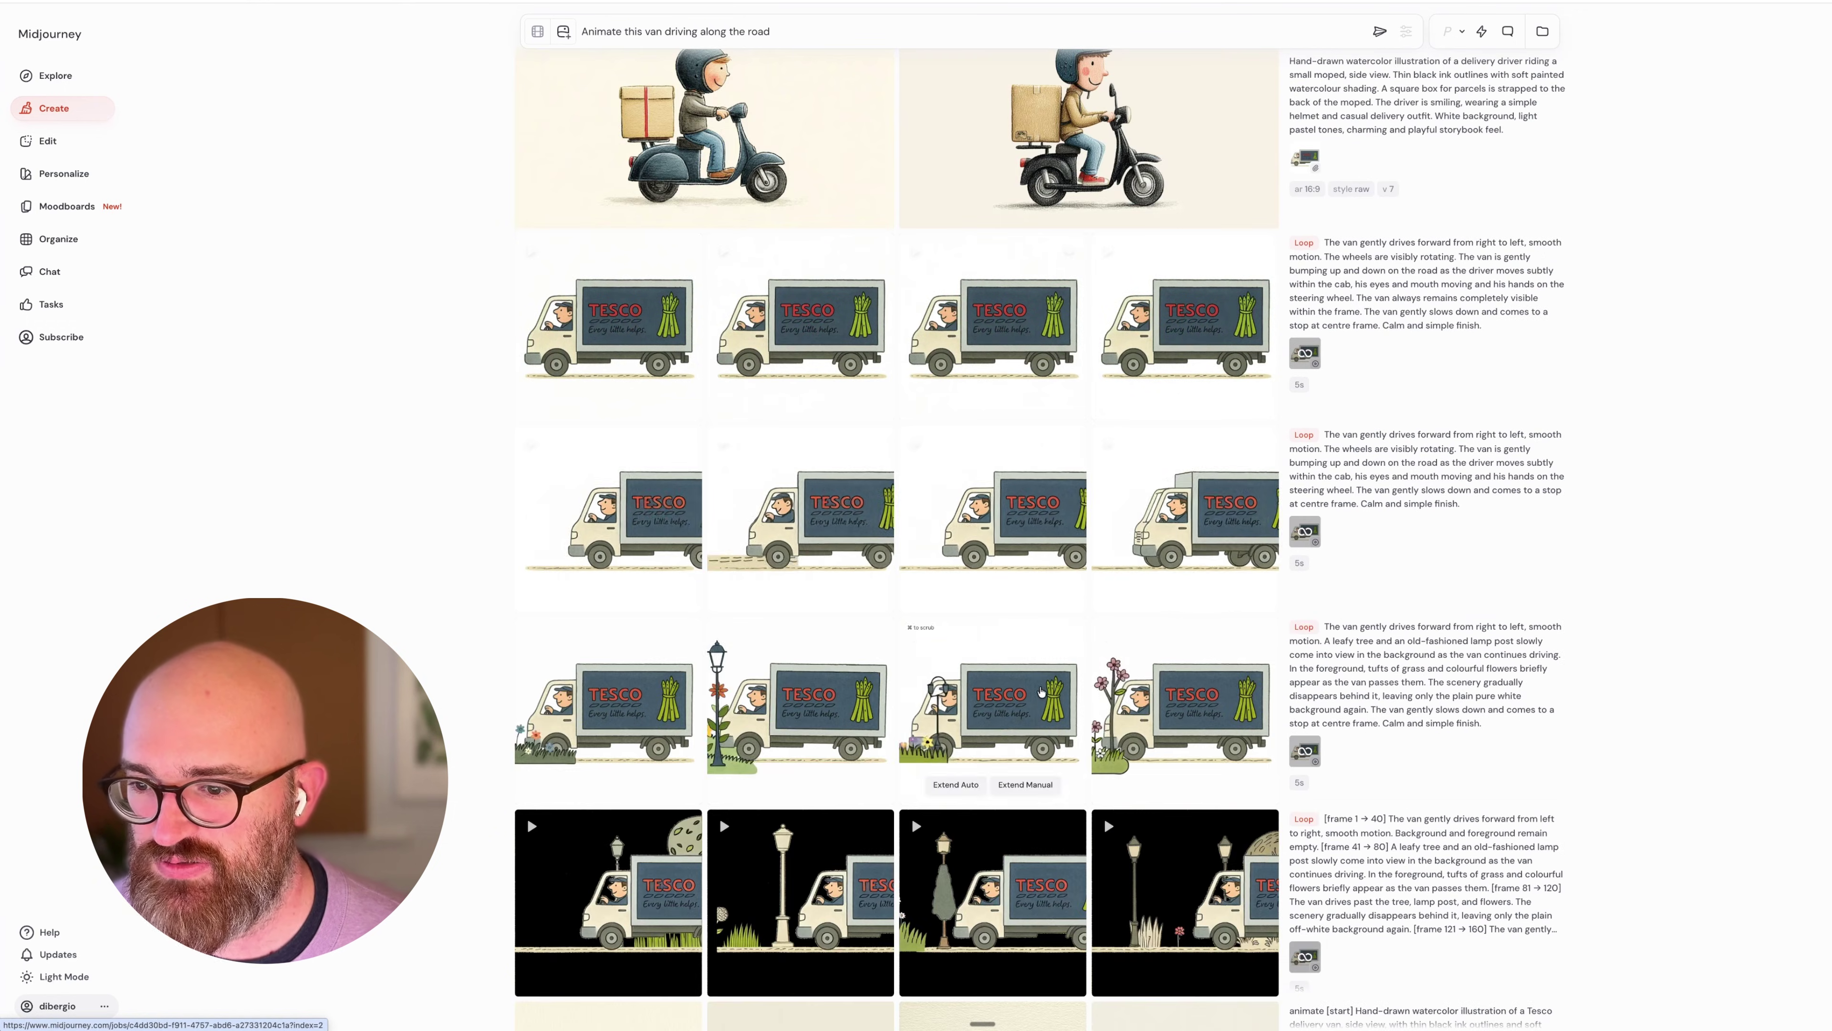
mouse_move(864, 732)
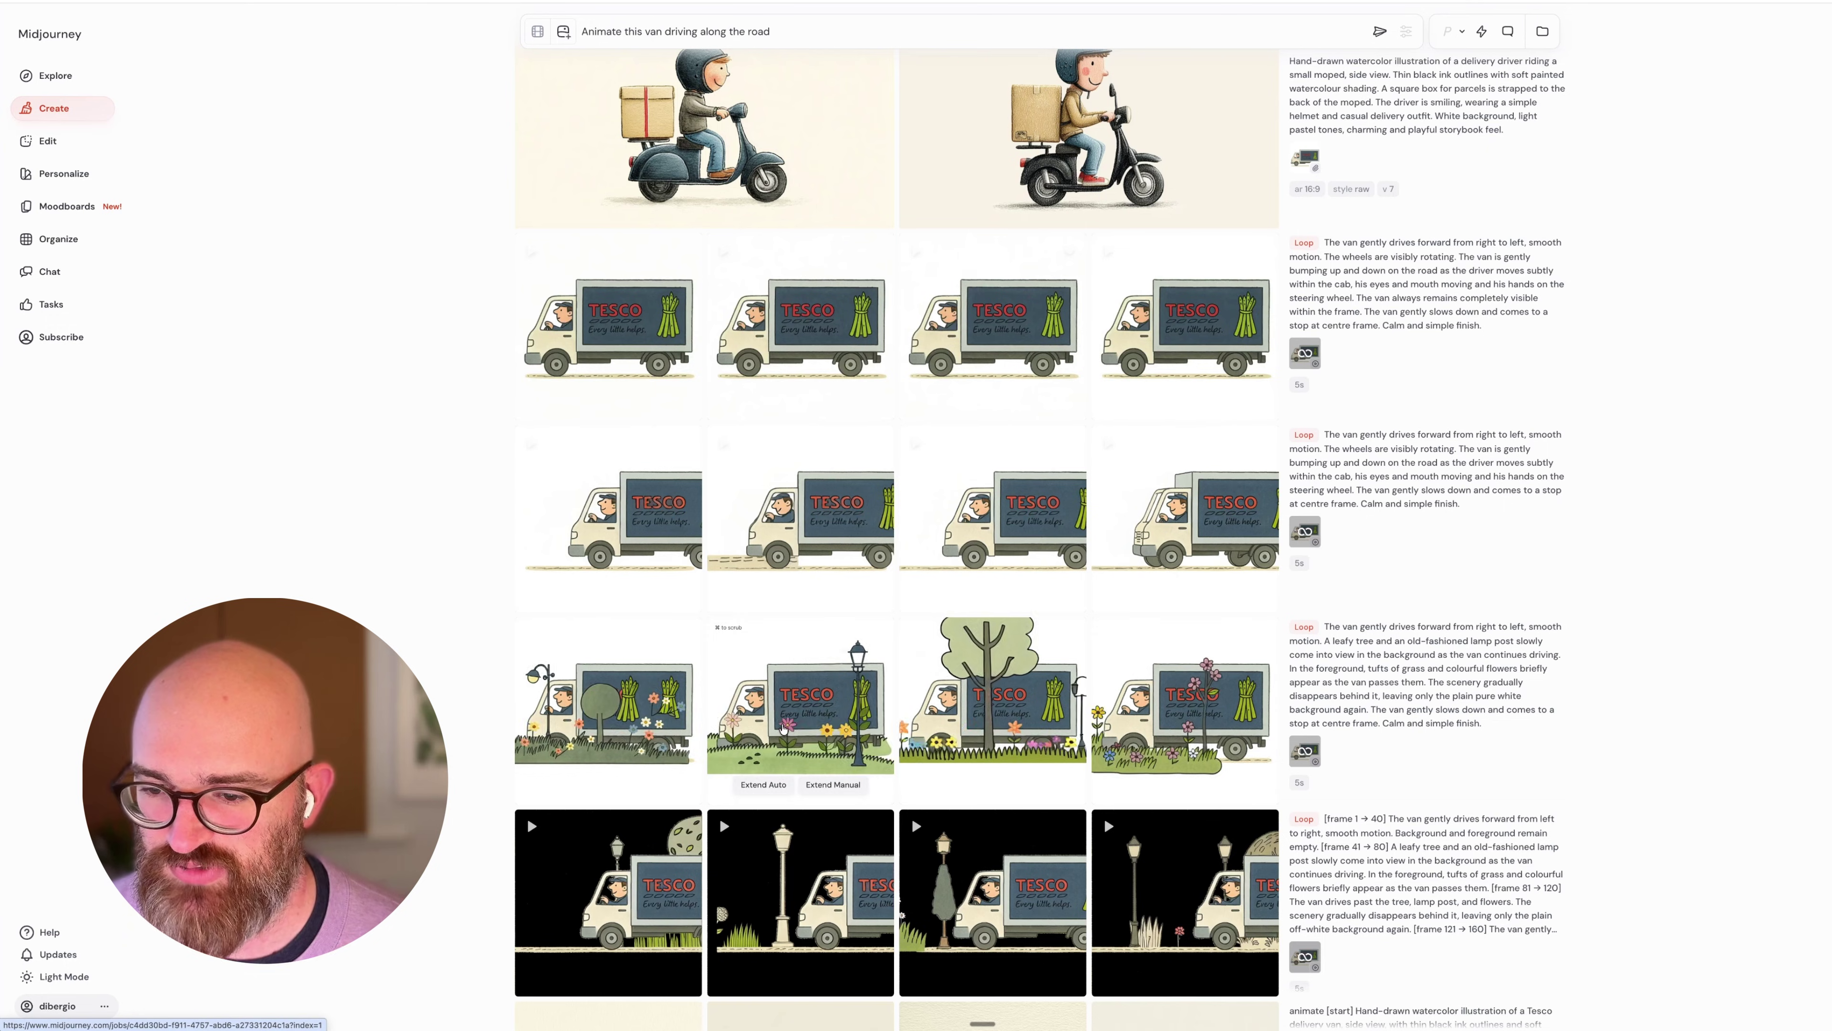
mouse_move(614, 726)
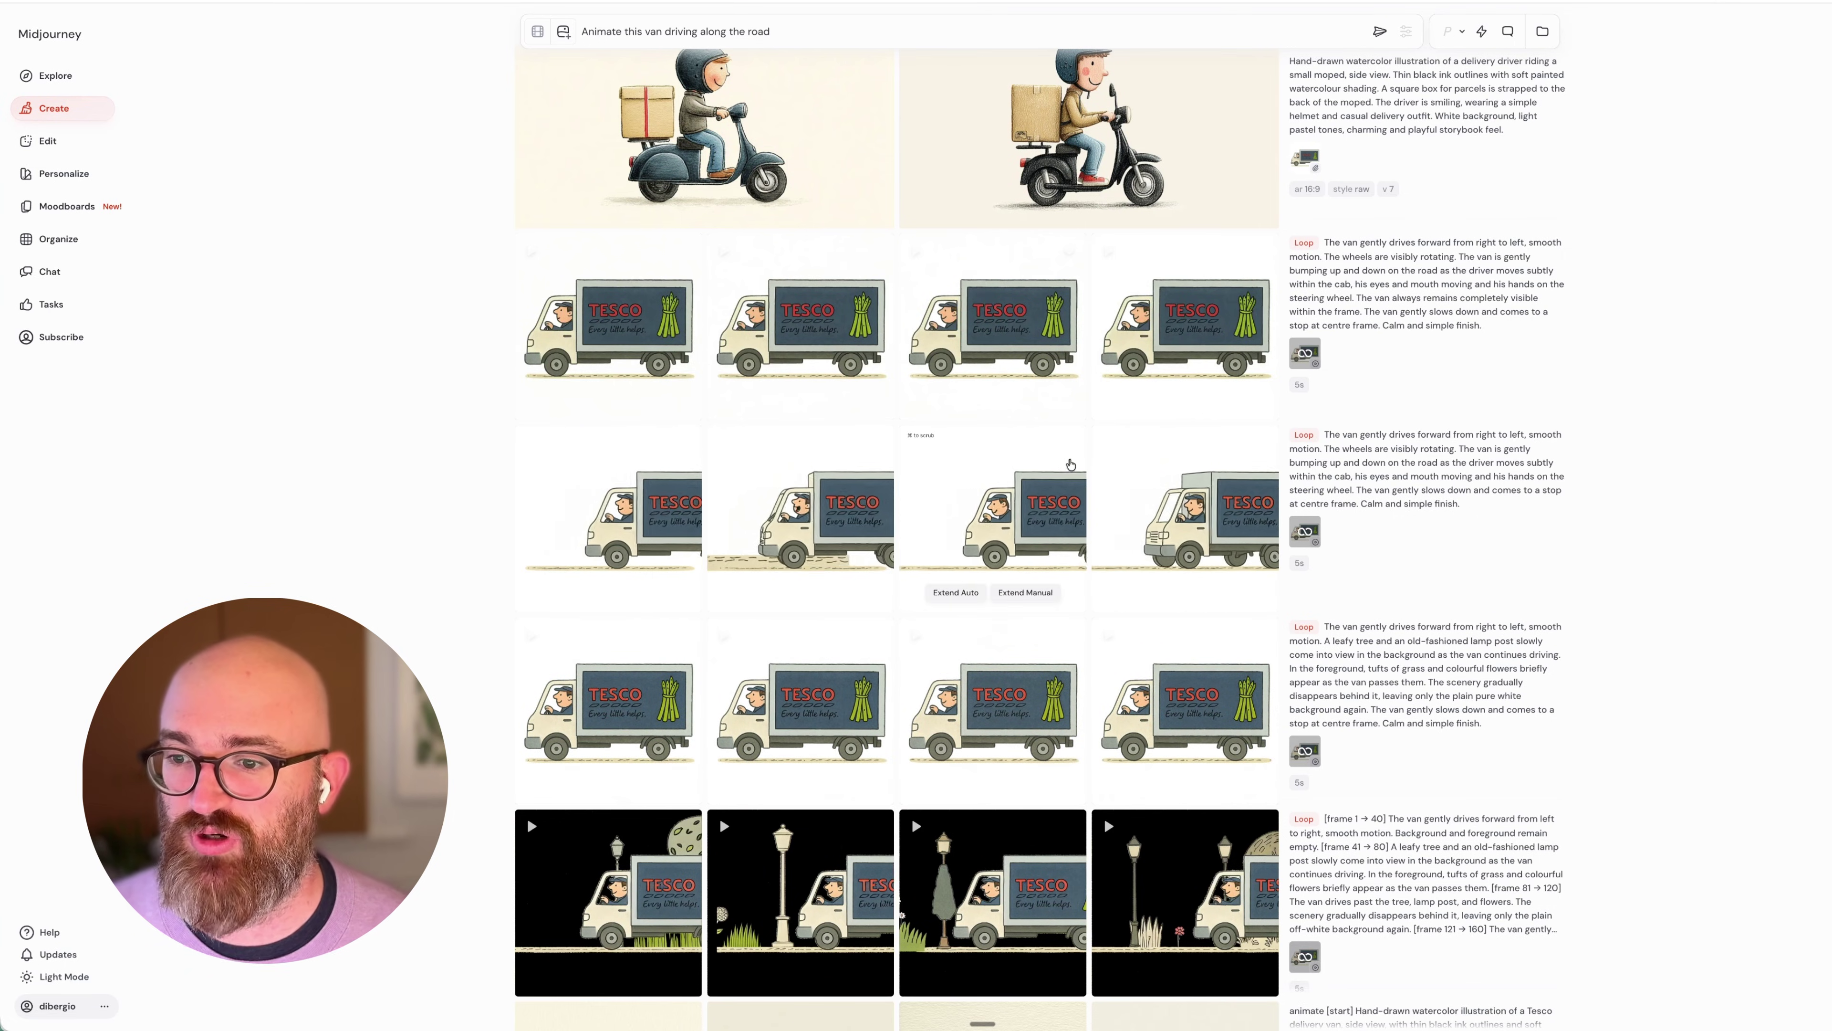
mouse_move(1001, 530)
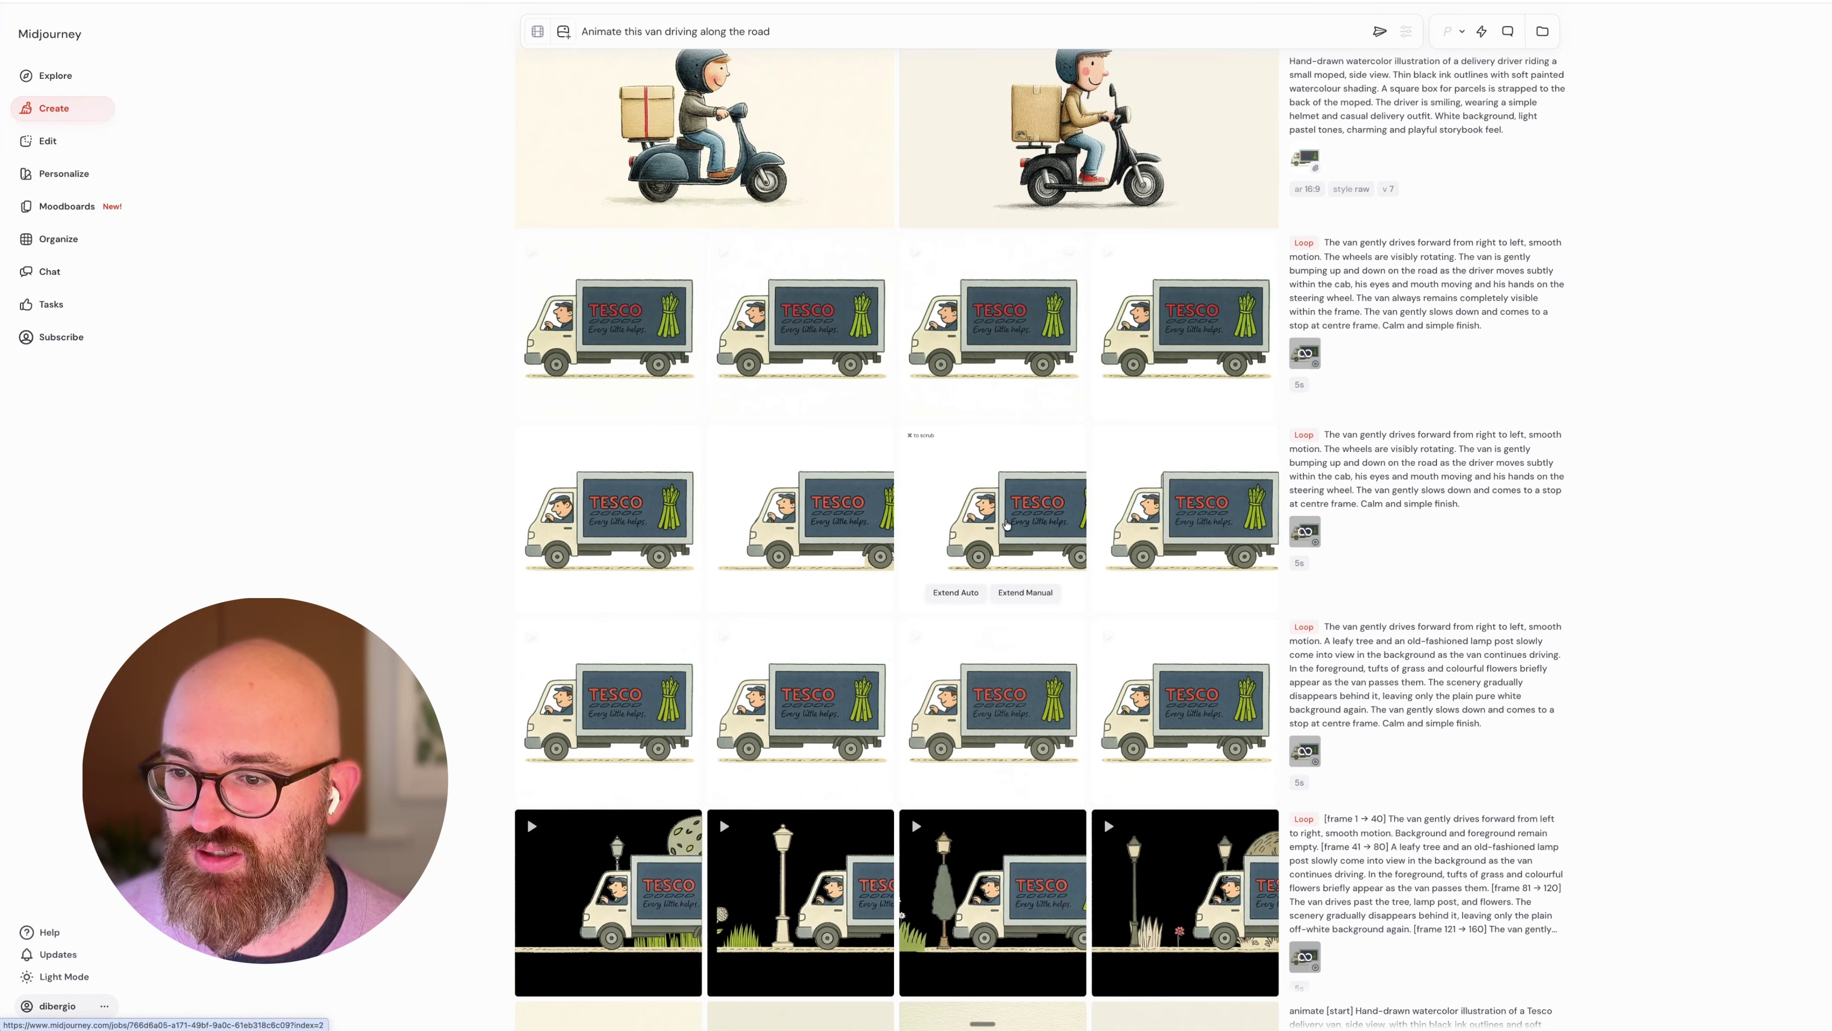
mouse_move(767, 523)
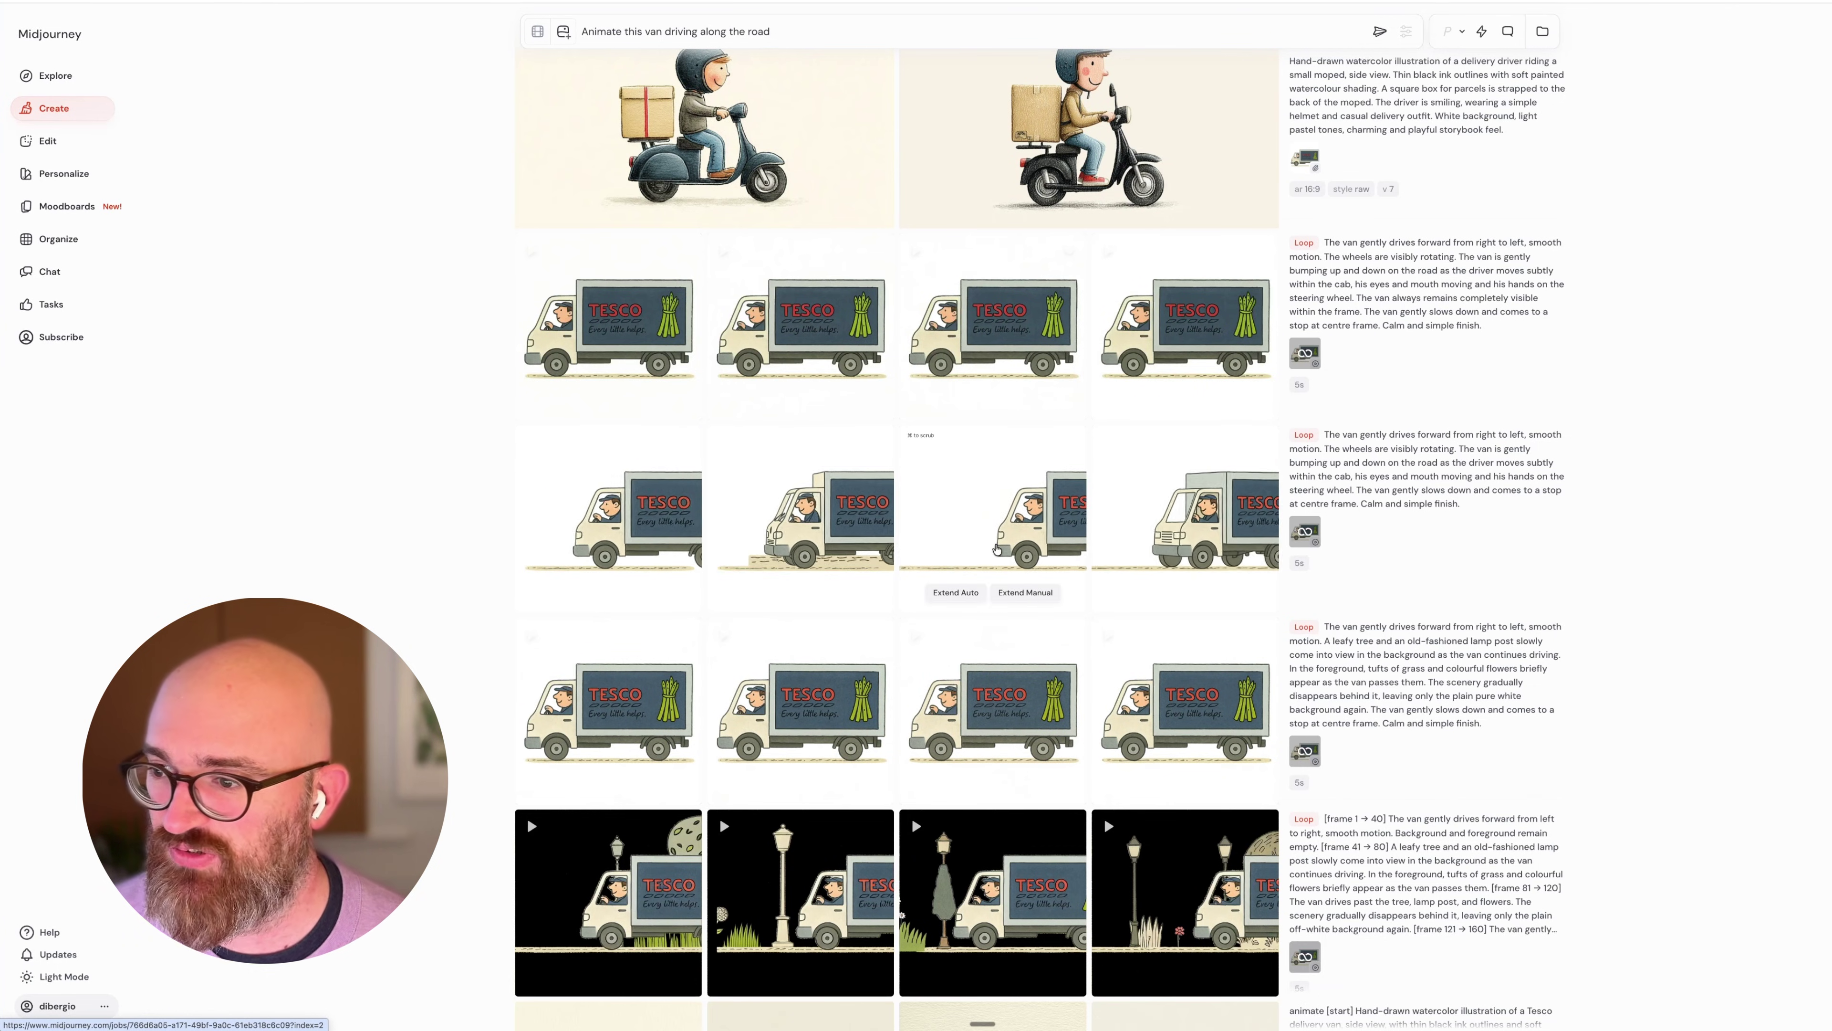
mouse_move(1414, 489)
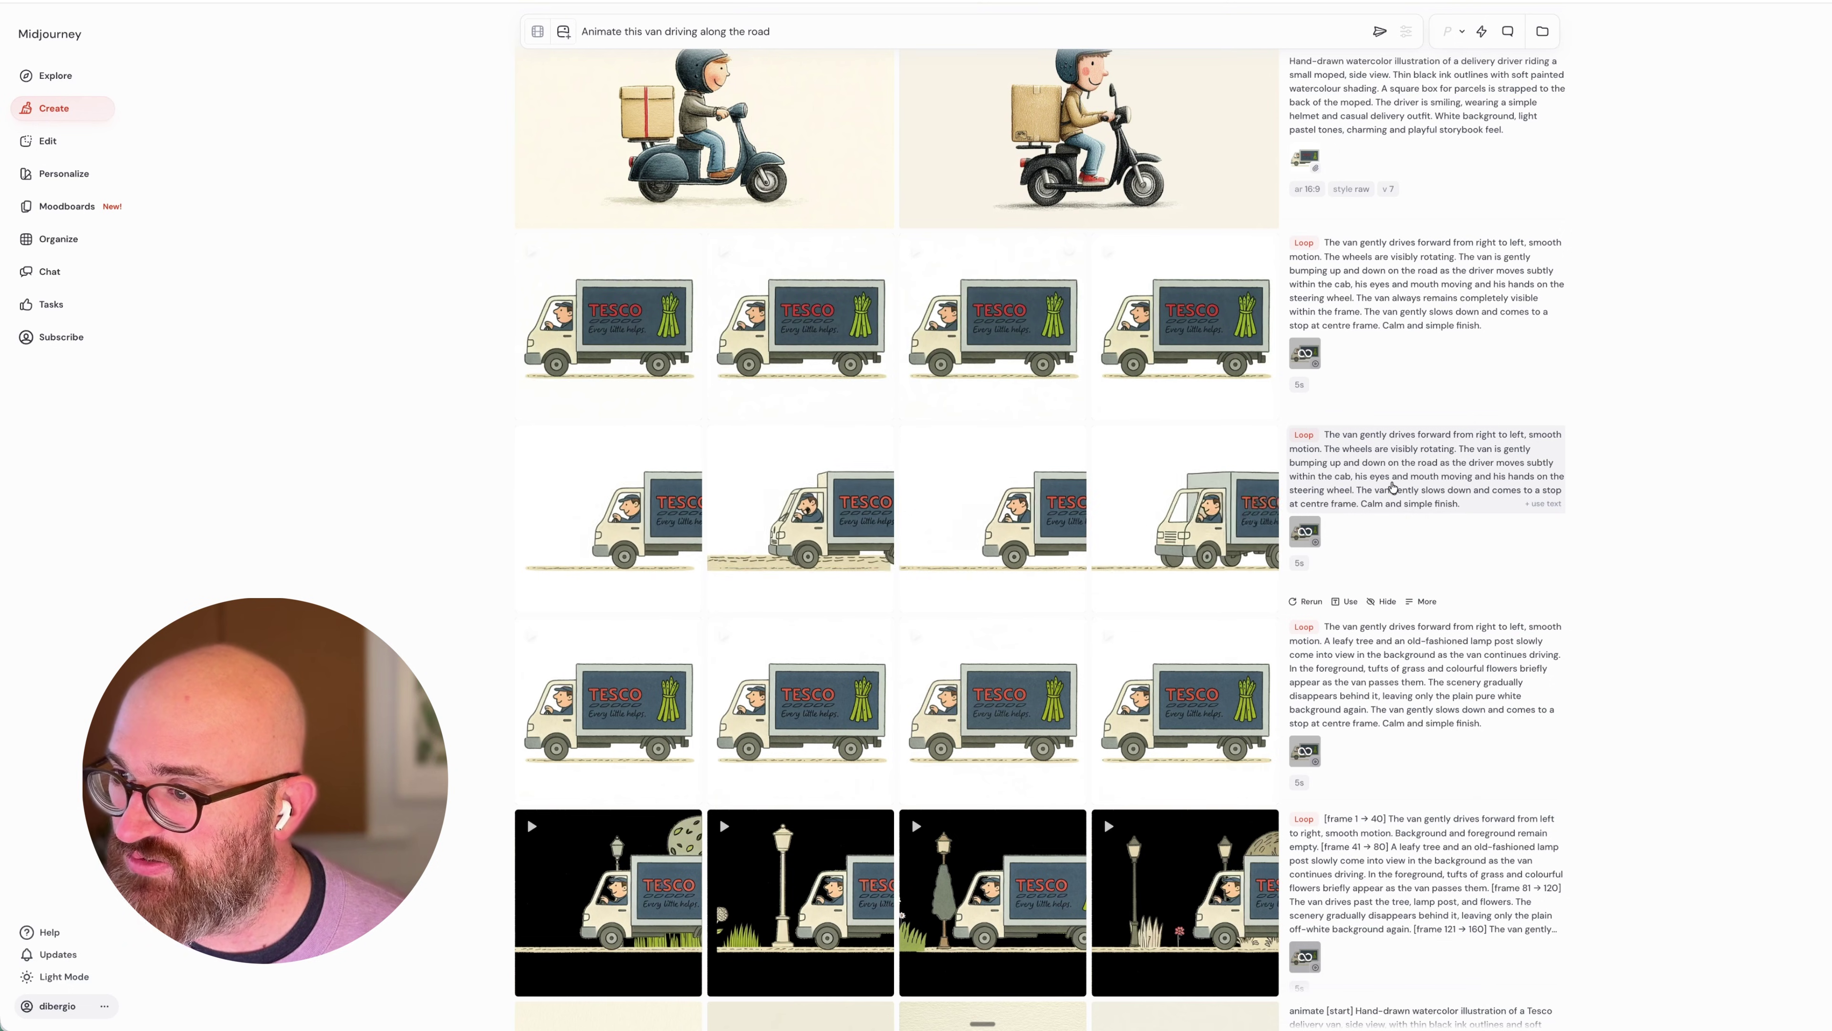
mouse_move(828, 377)
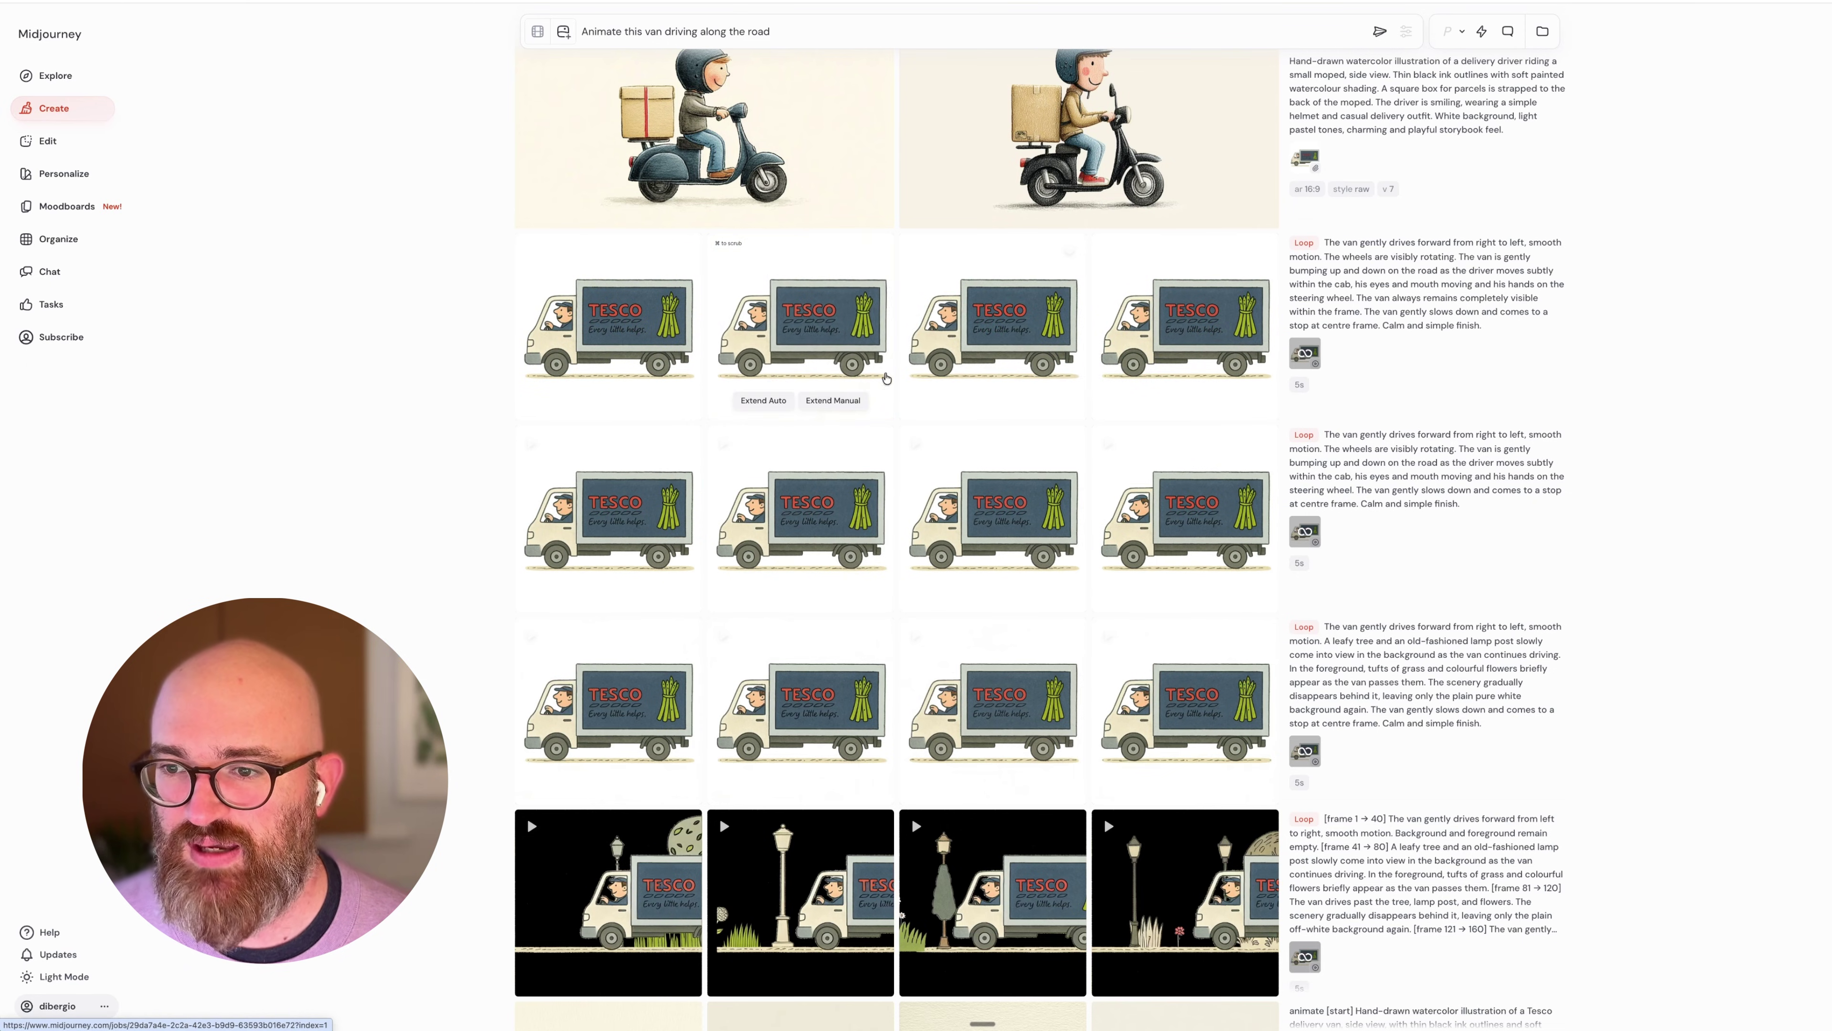
mouse_move(1166, 351)
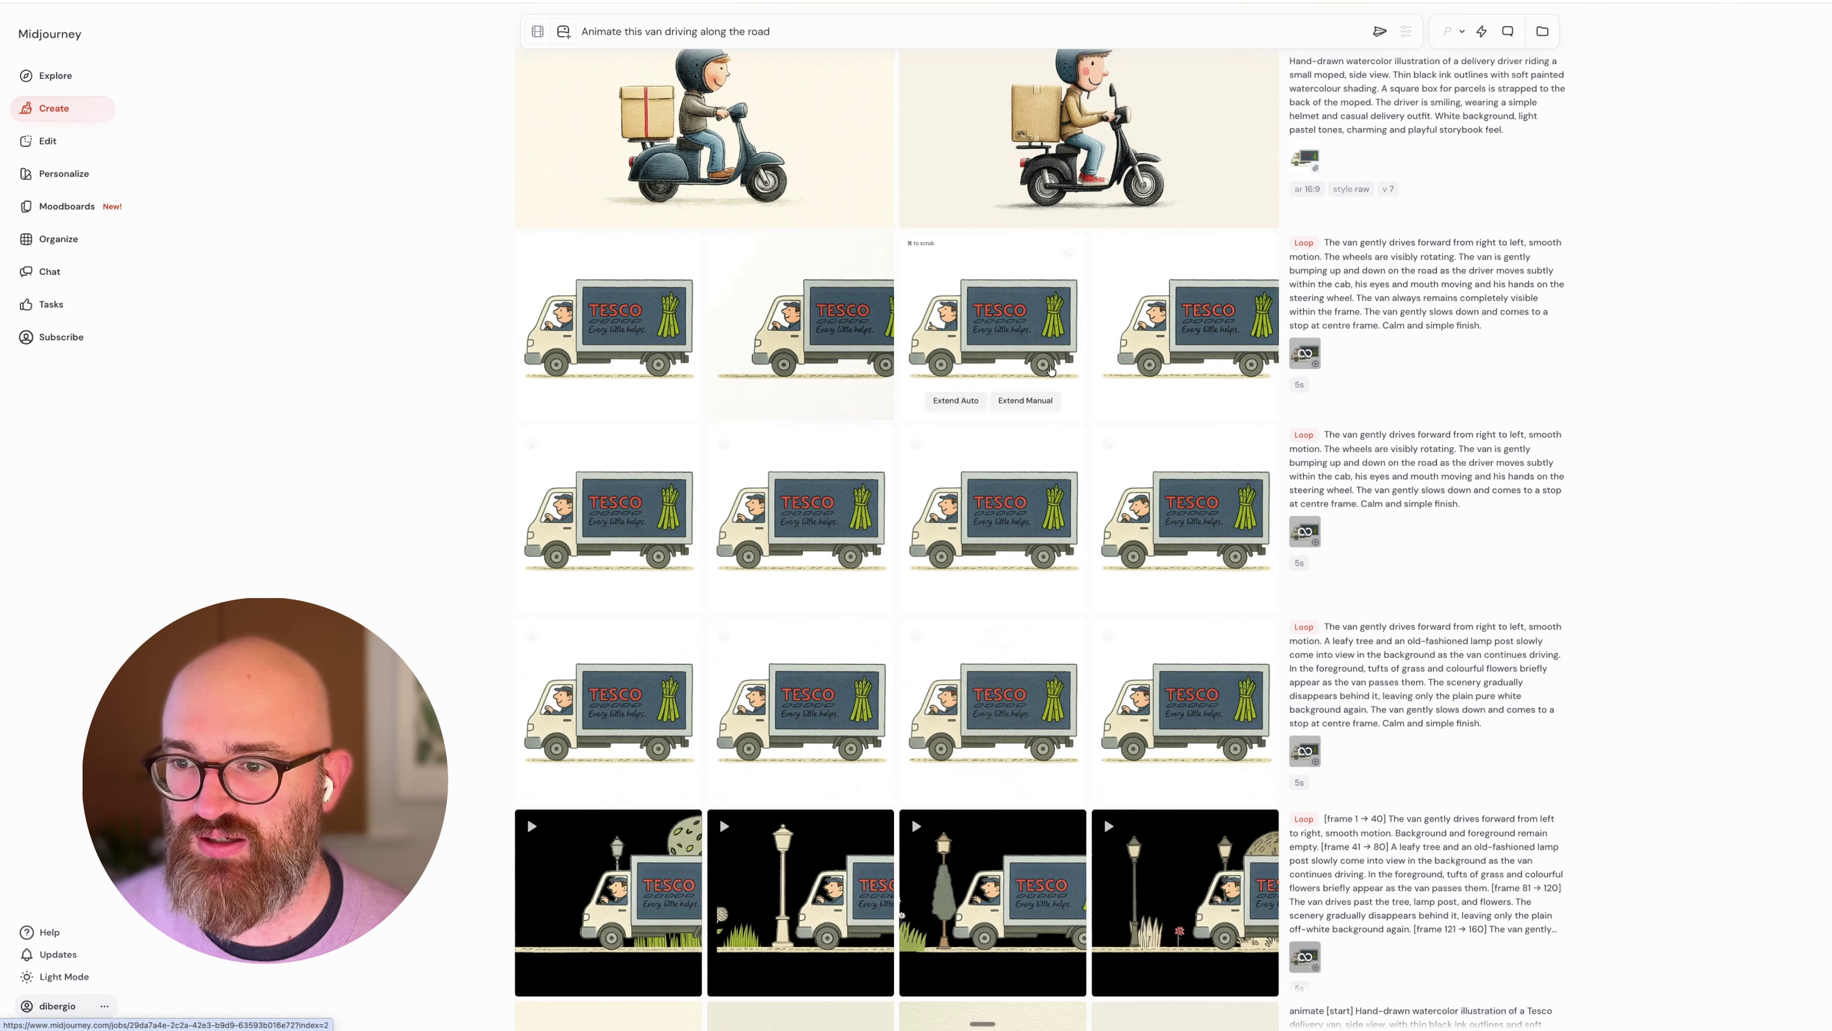
mouse_move(608, 349)
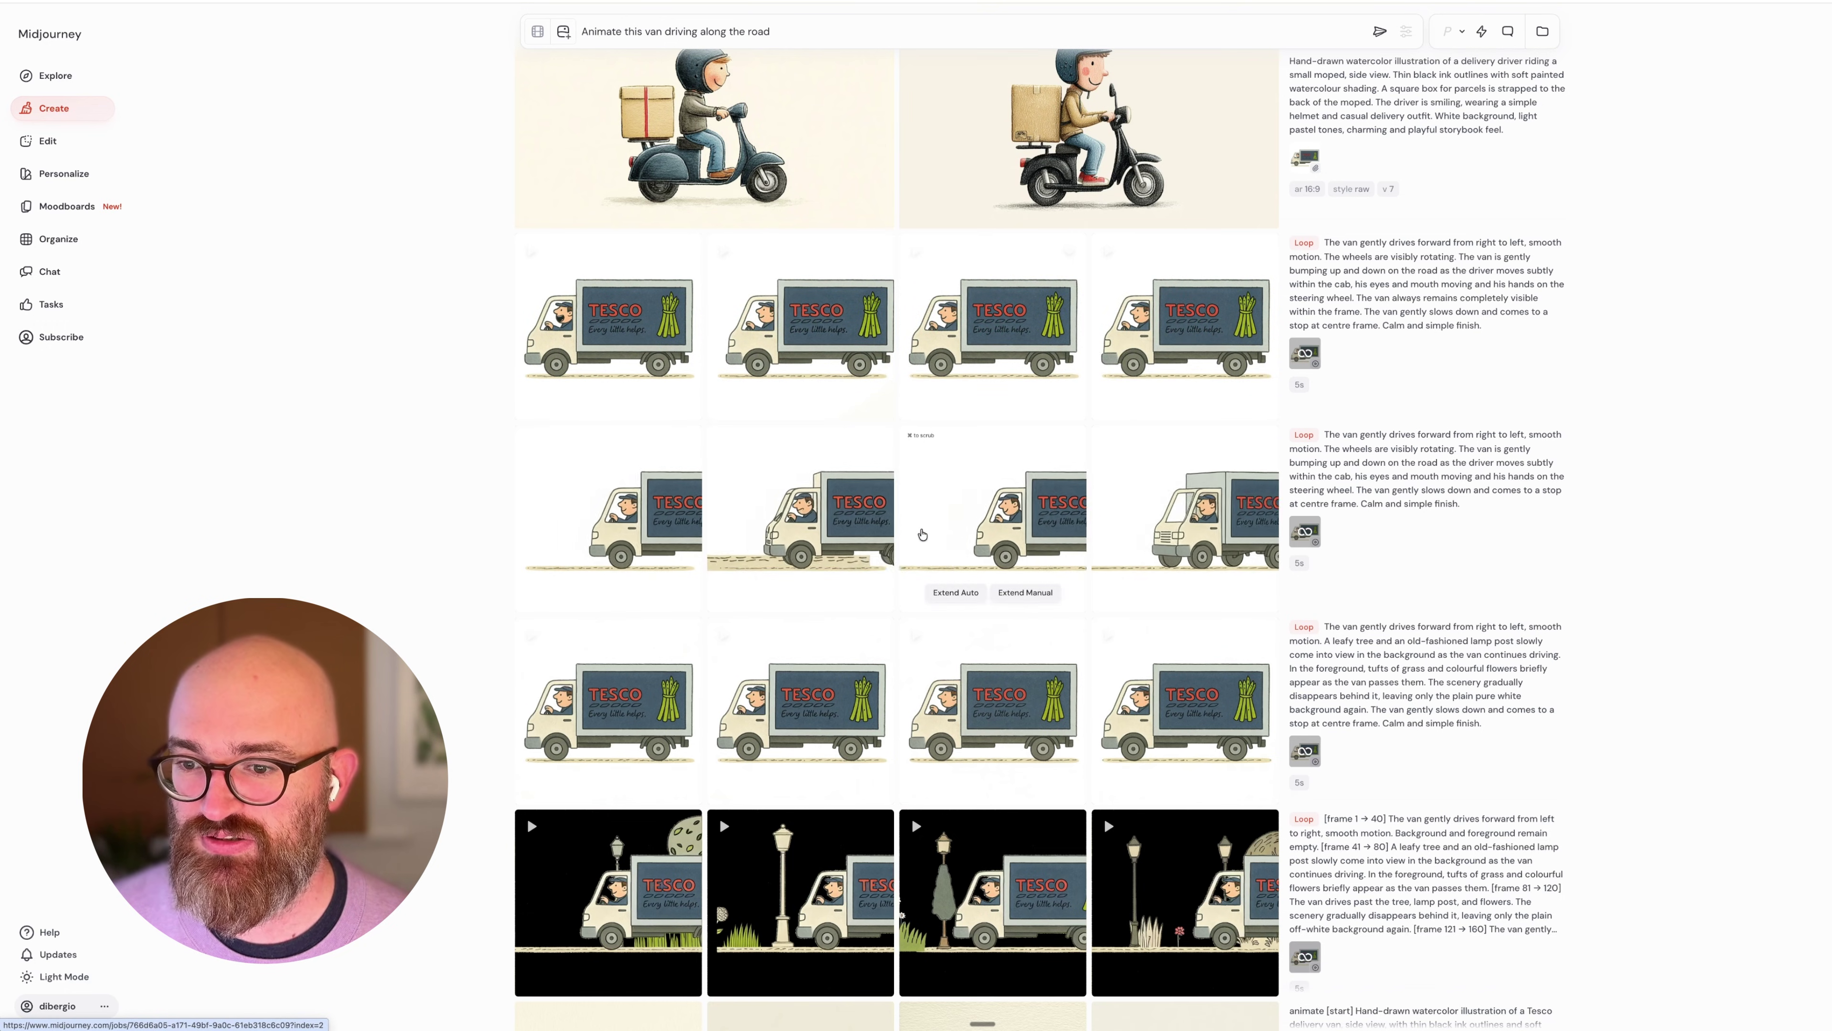
Scroll the Create feed up past the moped videos to the green-jacketed Whoosh scooter animations
scroll(922, 534, "up", 10)
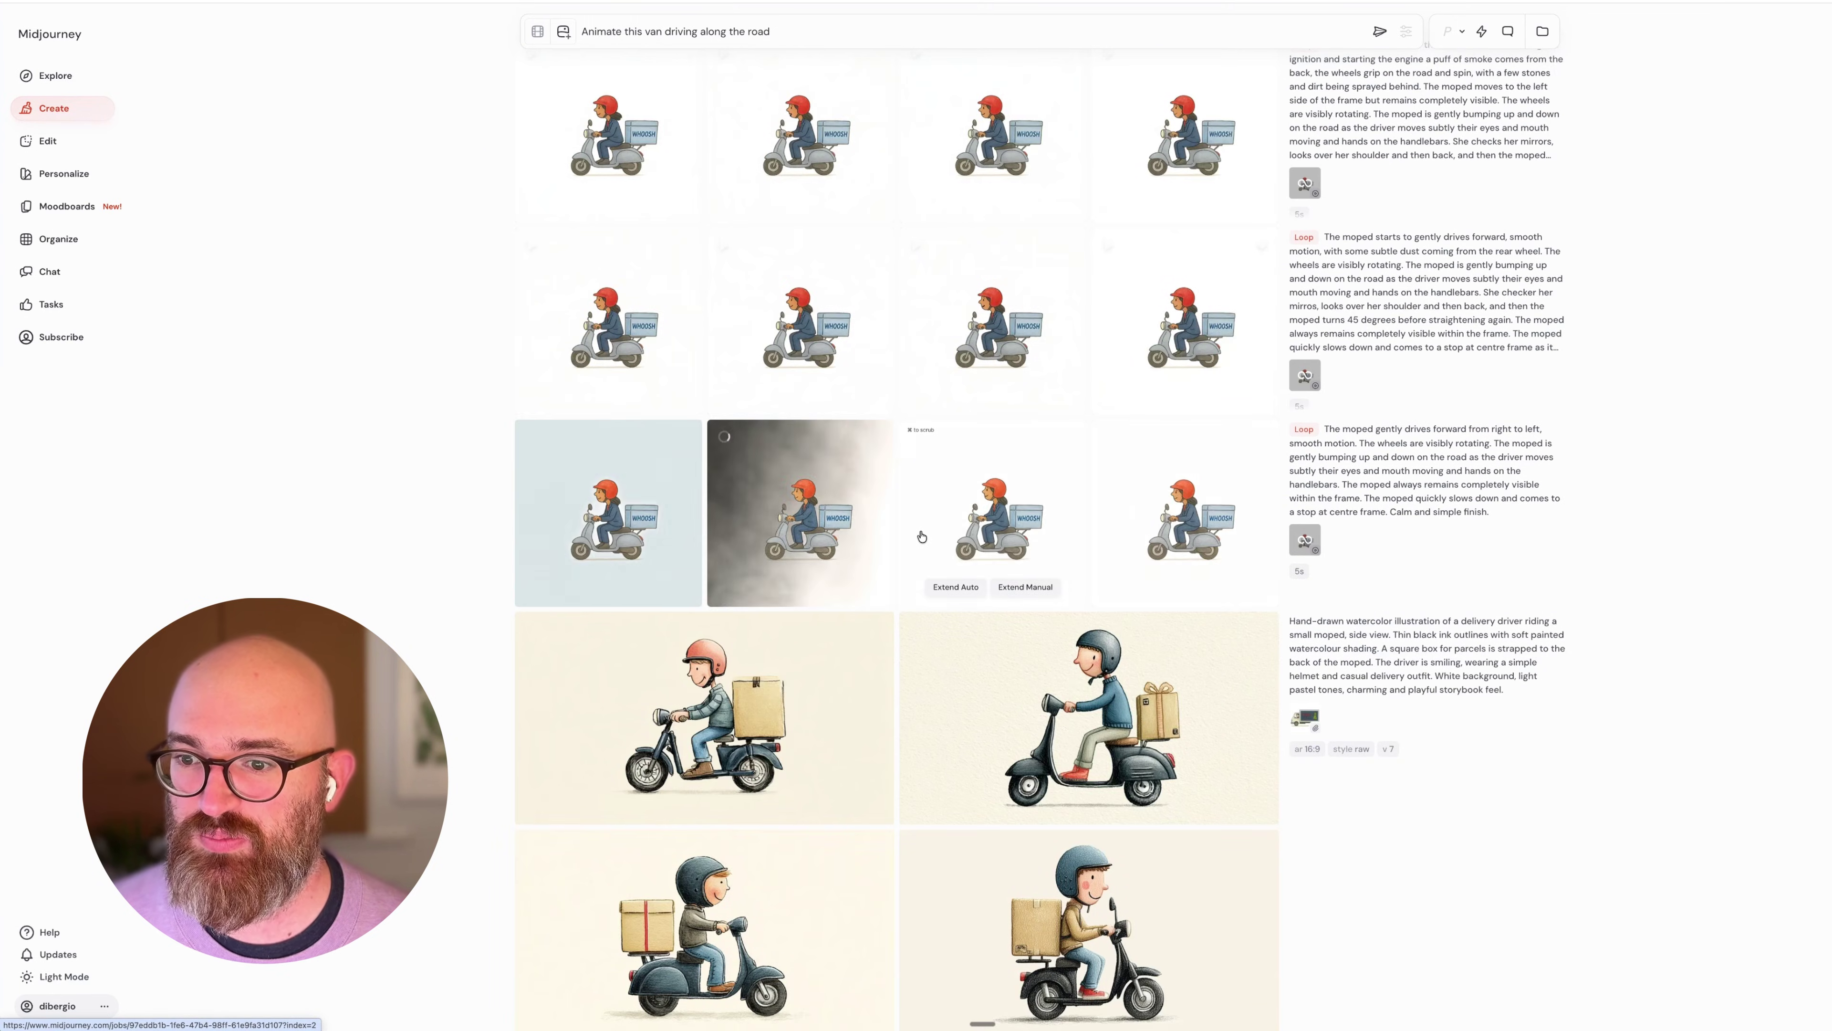
scroll(922, 534, "up", 2)
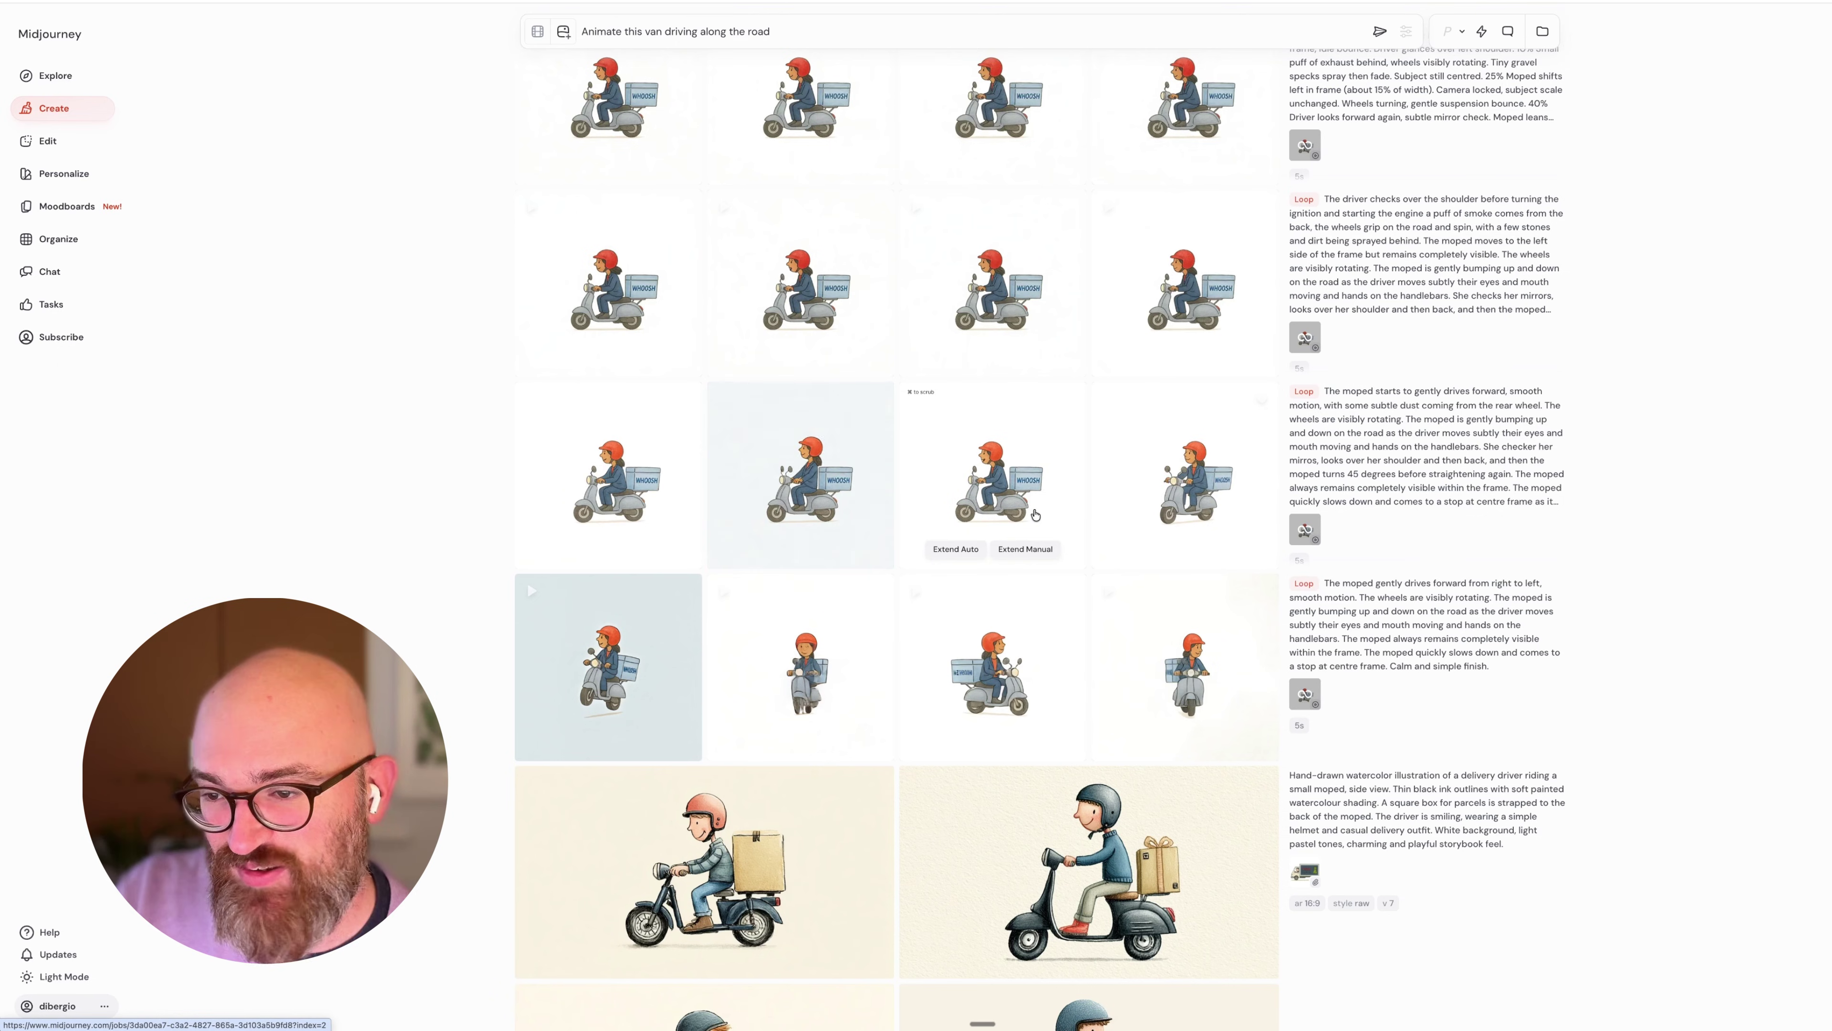
scroll(1034, 514, "up", 1)
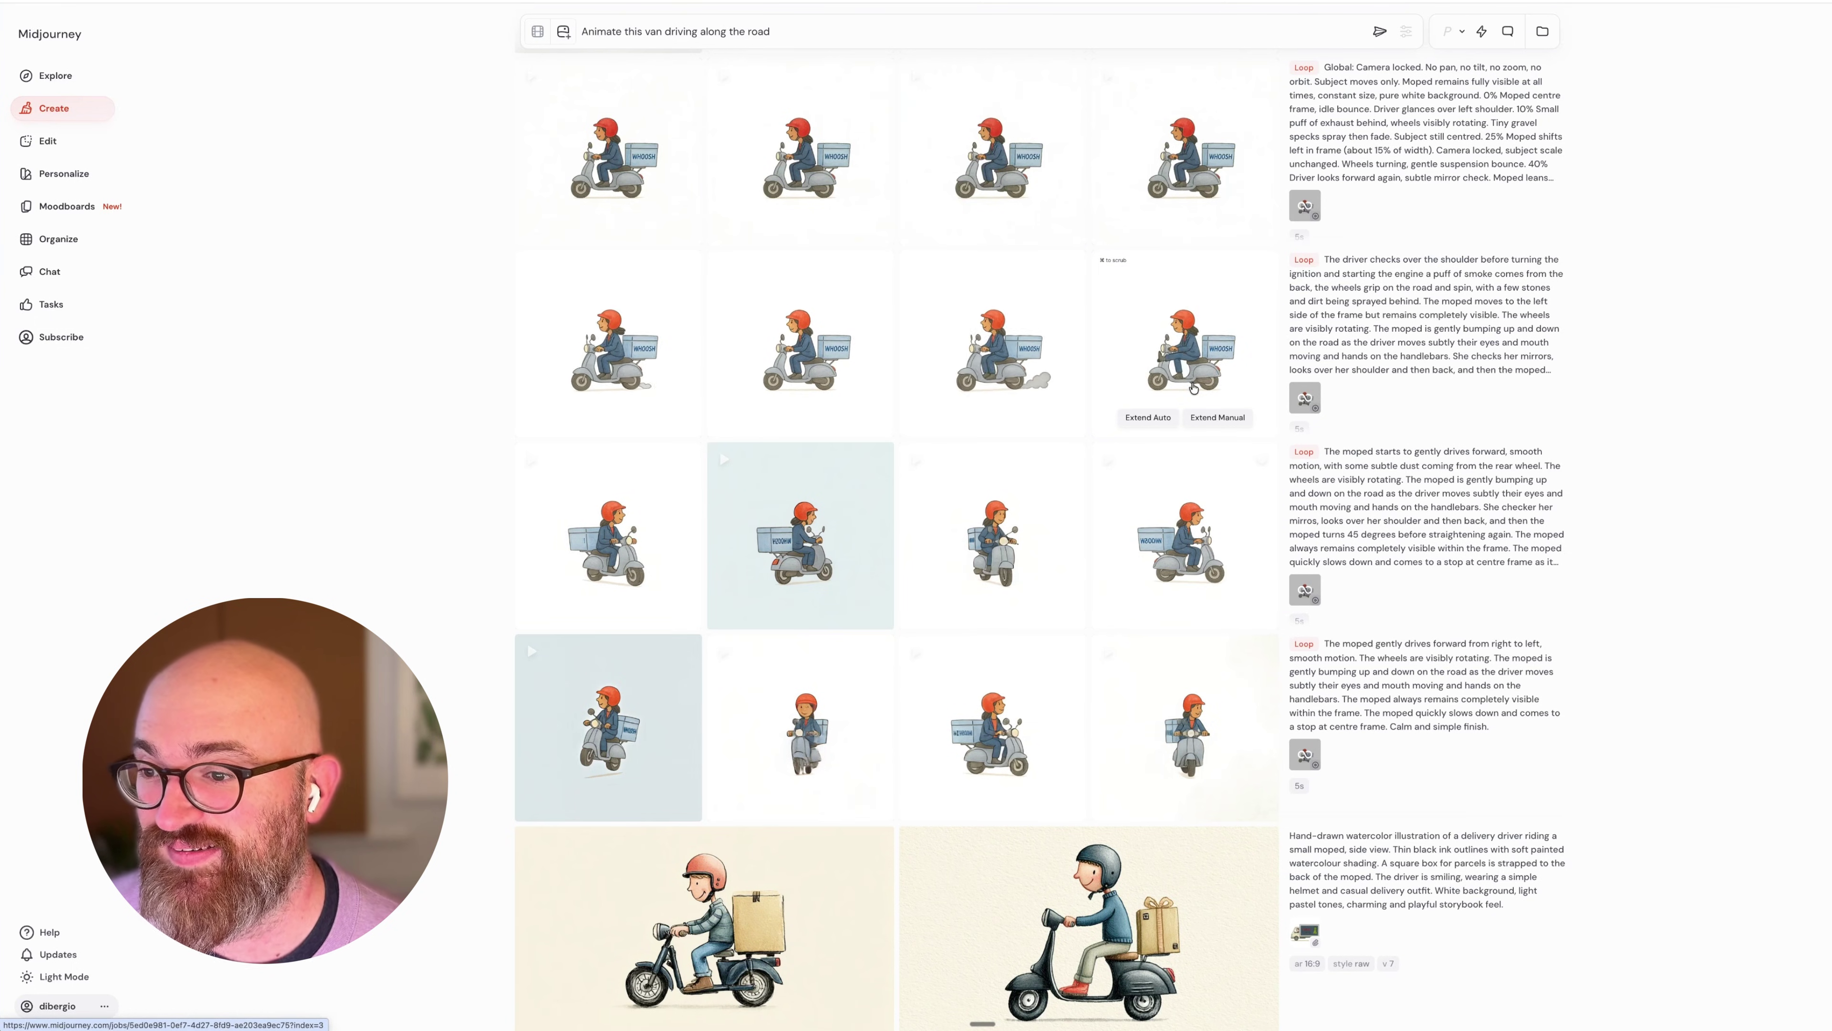
scroll(1192, 389, "up", 5)
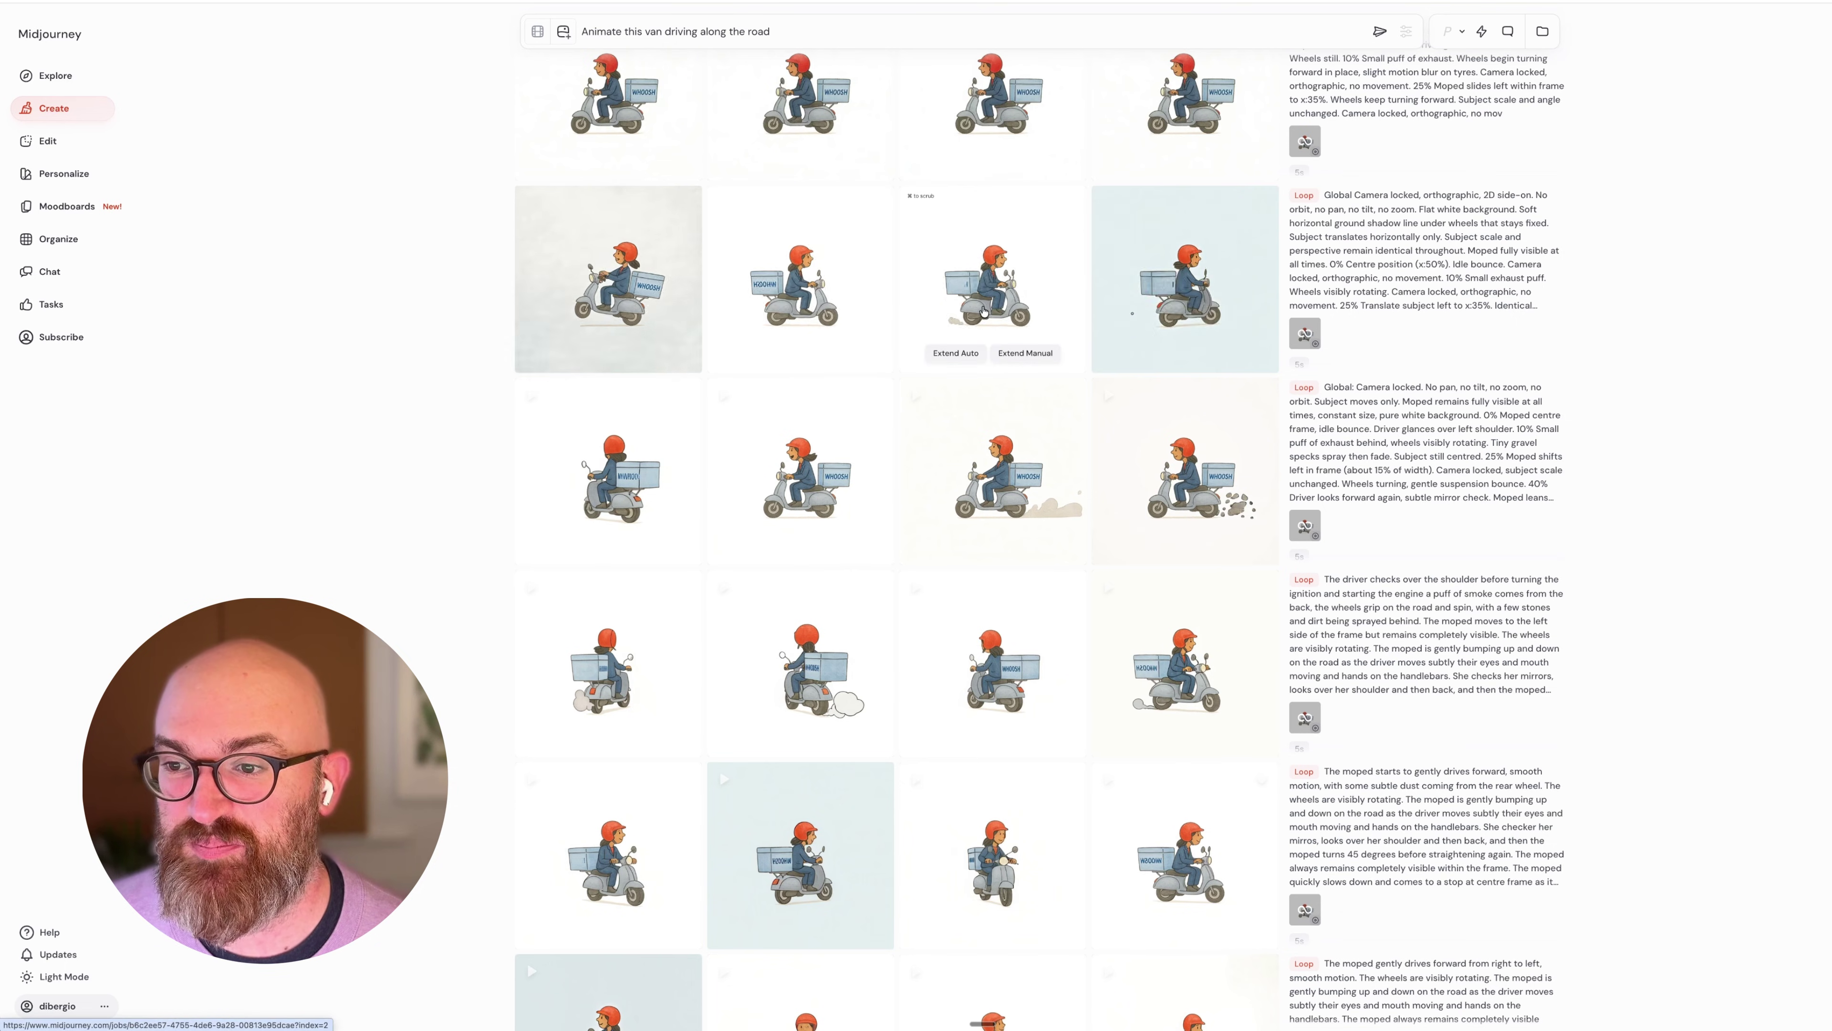
scroll(847, 327, "up", 3)
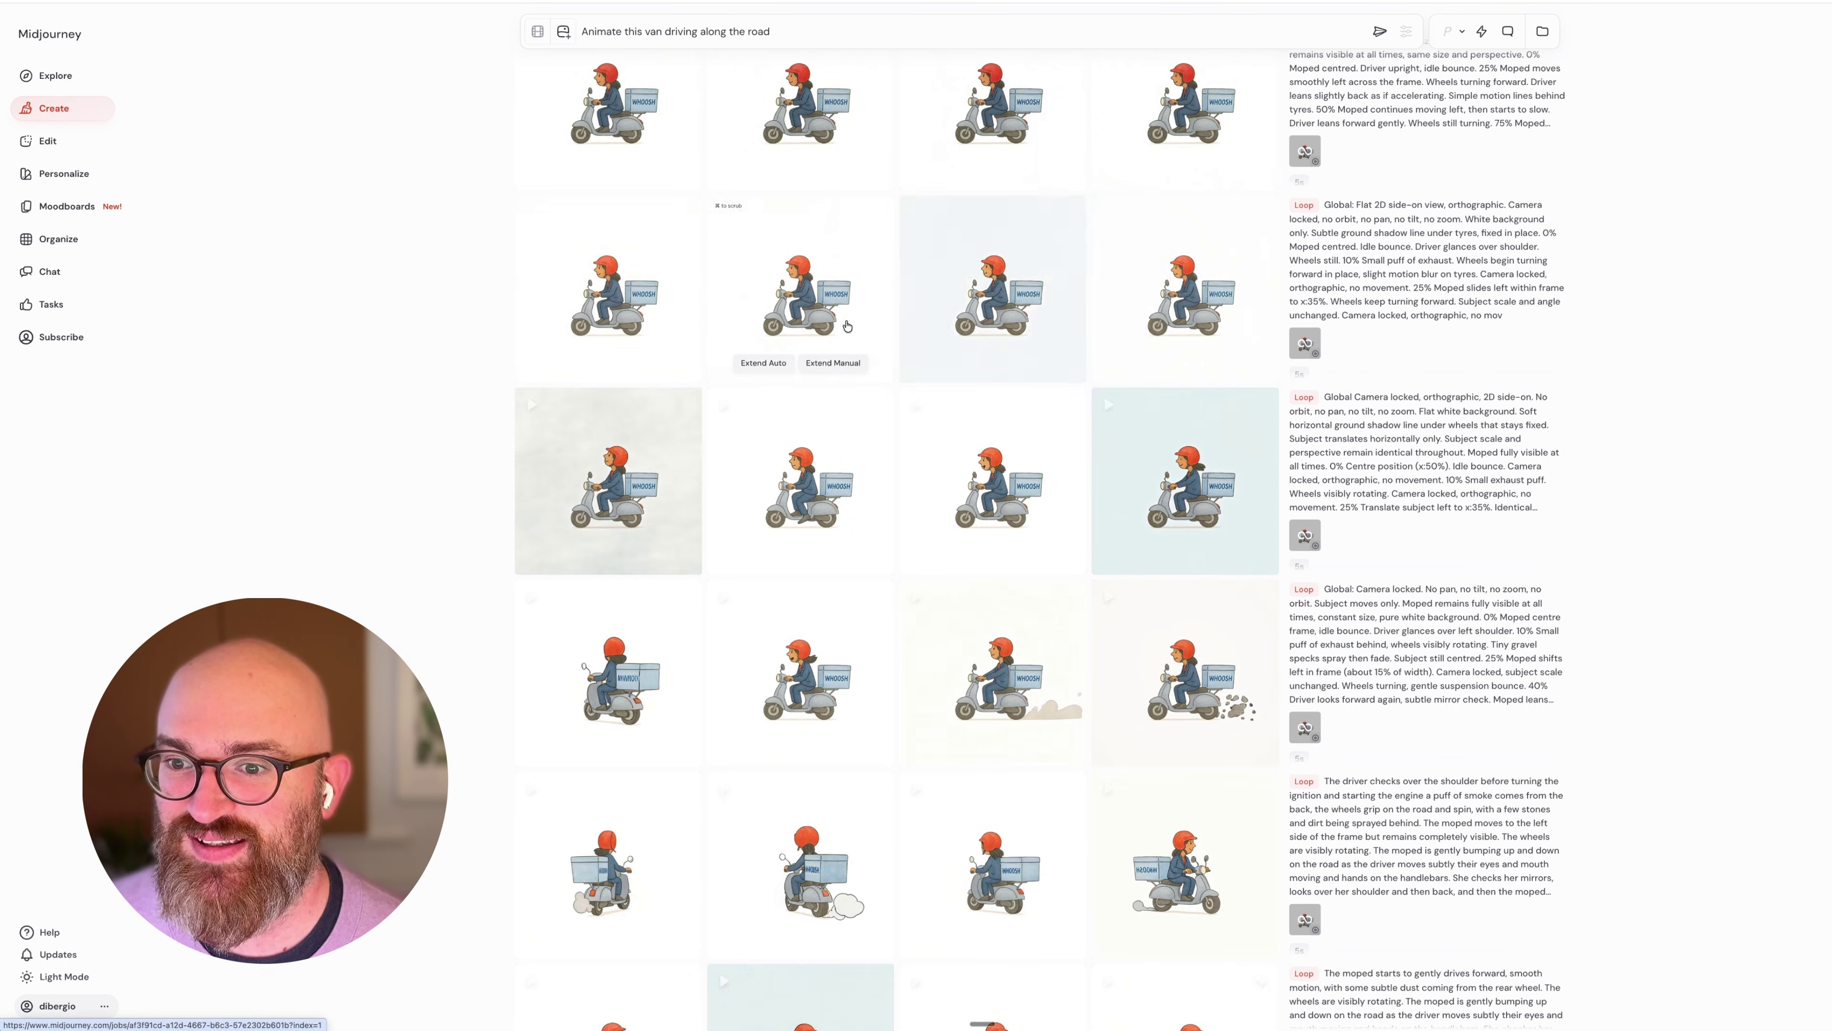
scroll(848, 326, "up", 2)
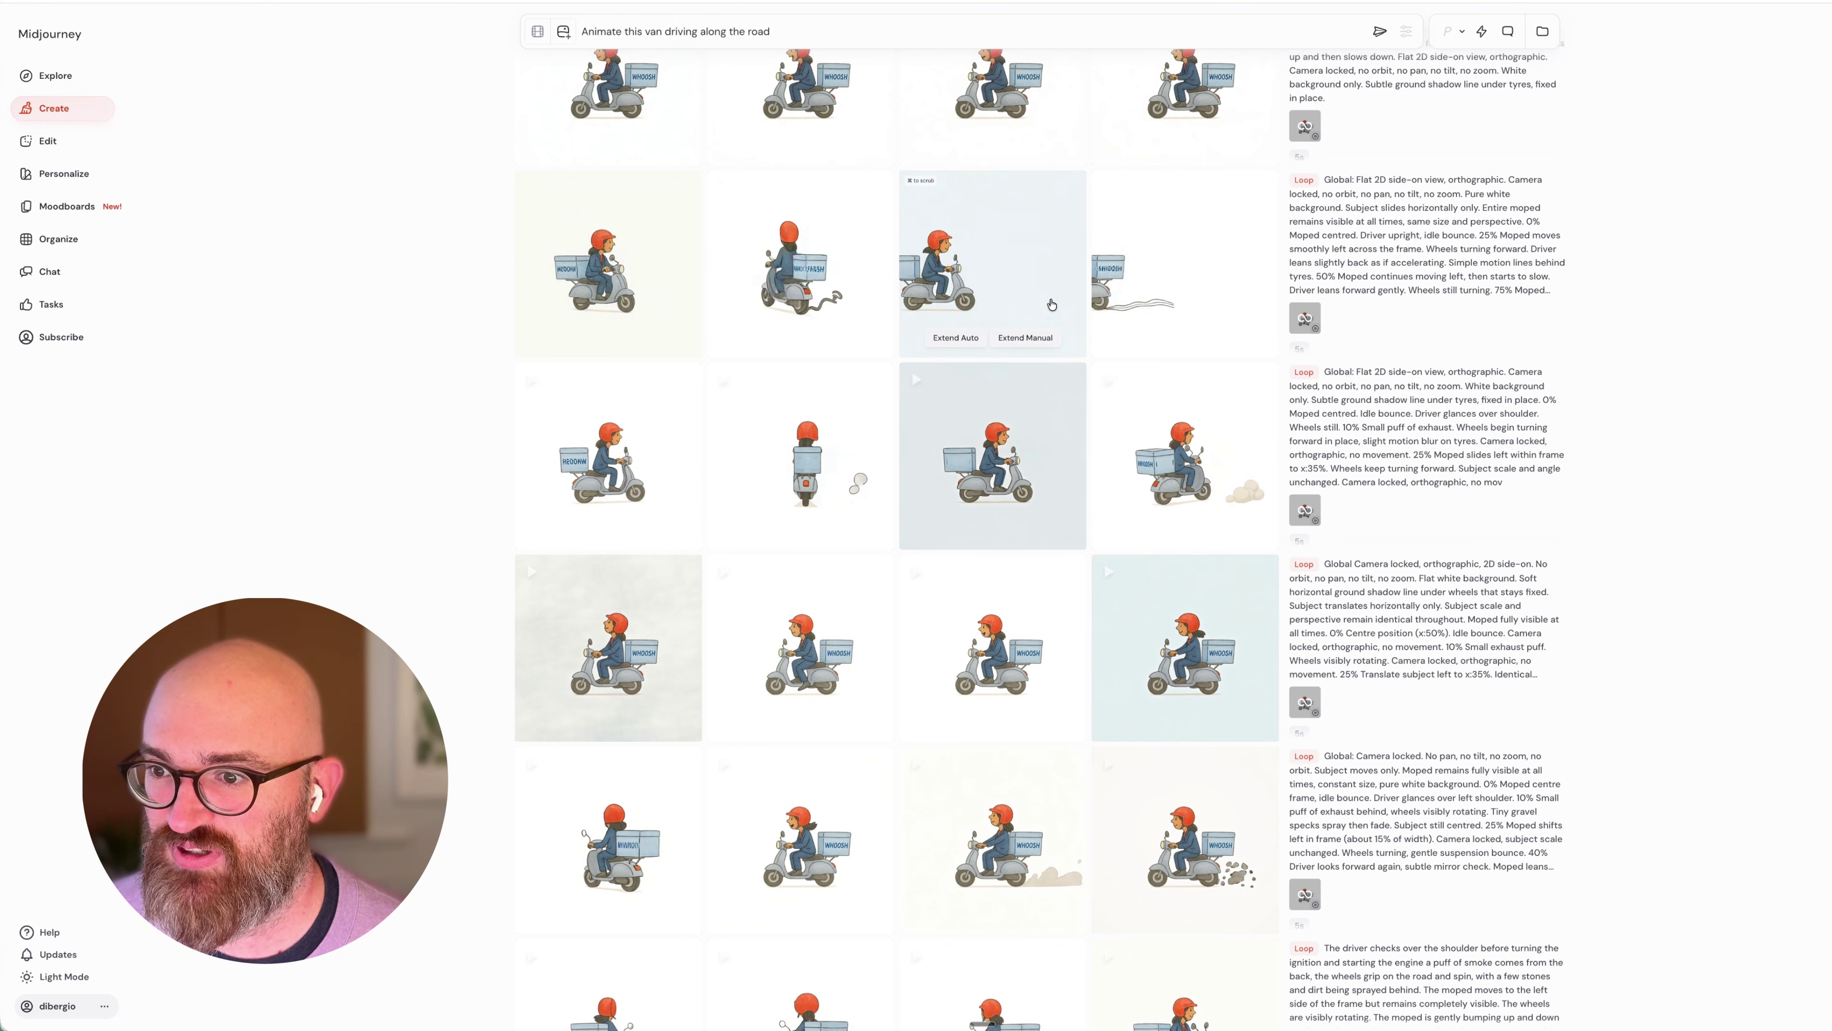
scroll(839, 364, "up", 2)
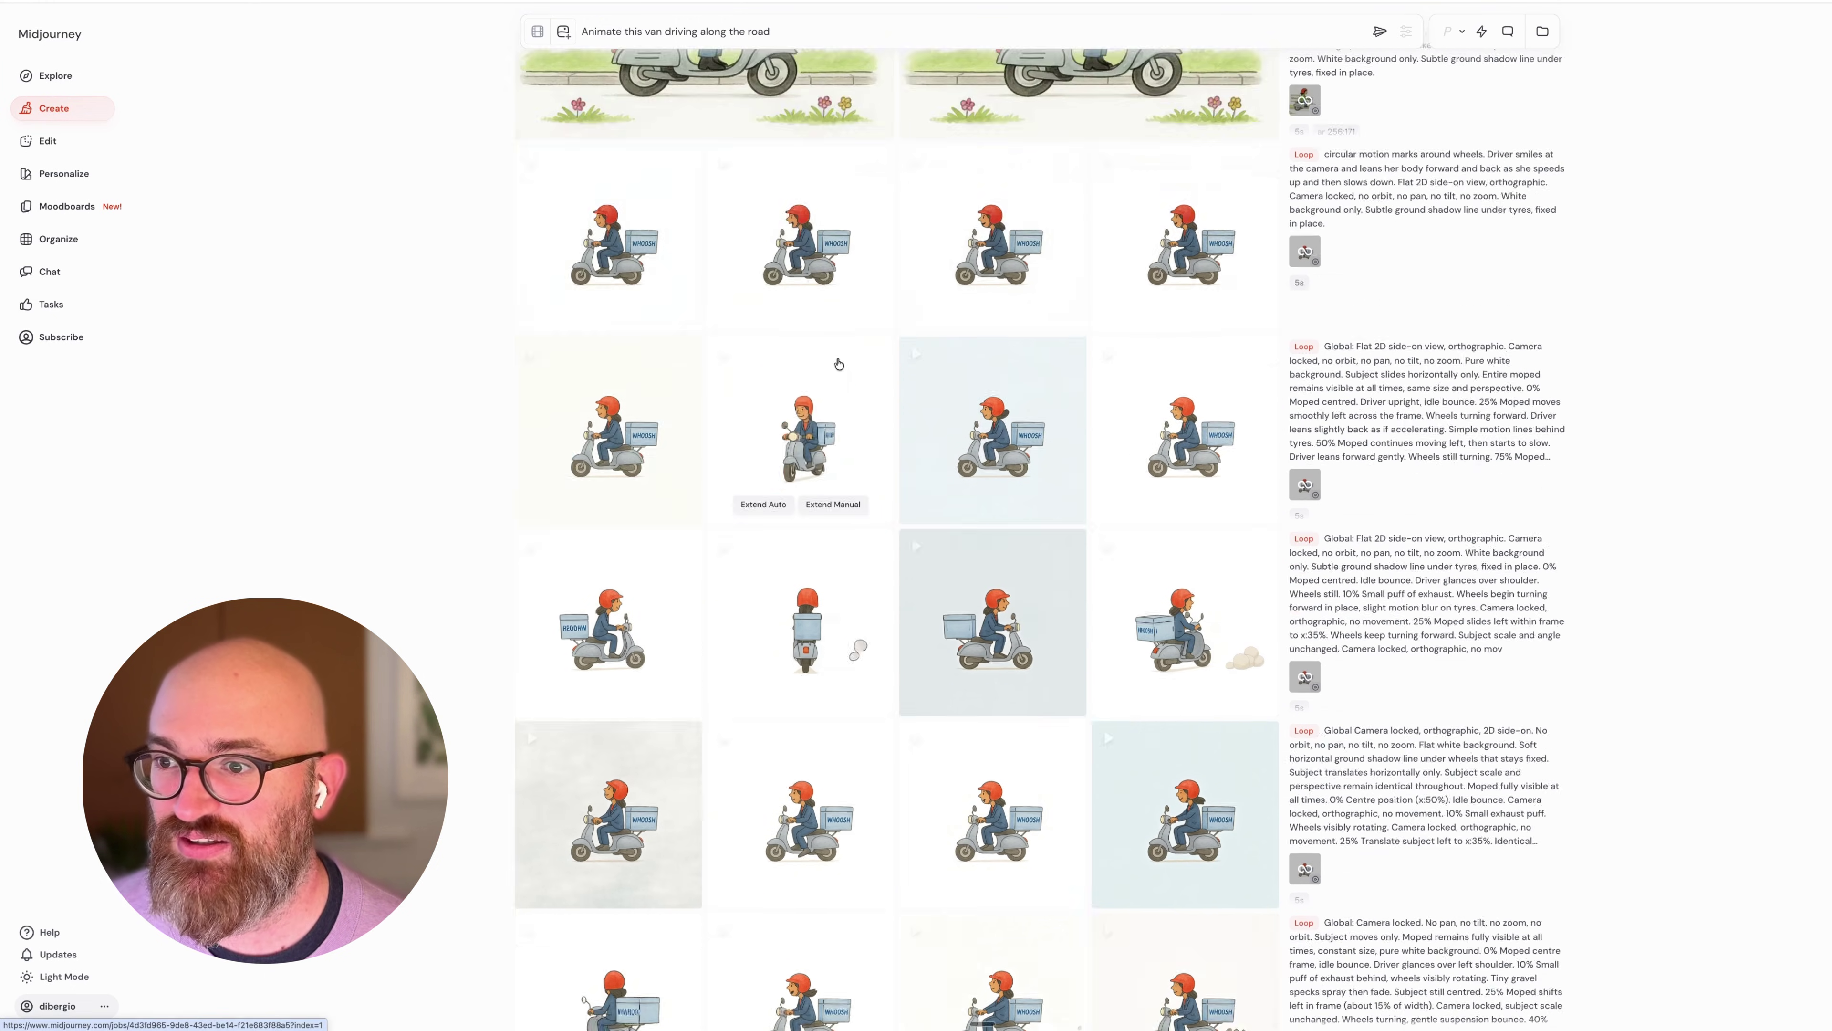
scroll(839, 363, "up", 2)
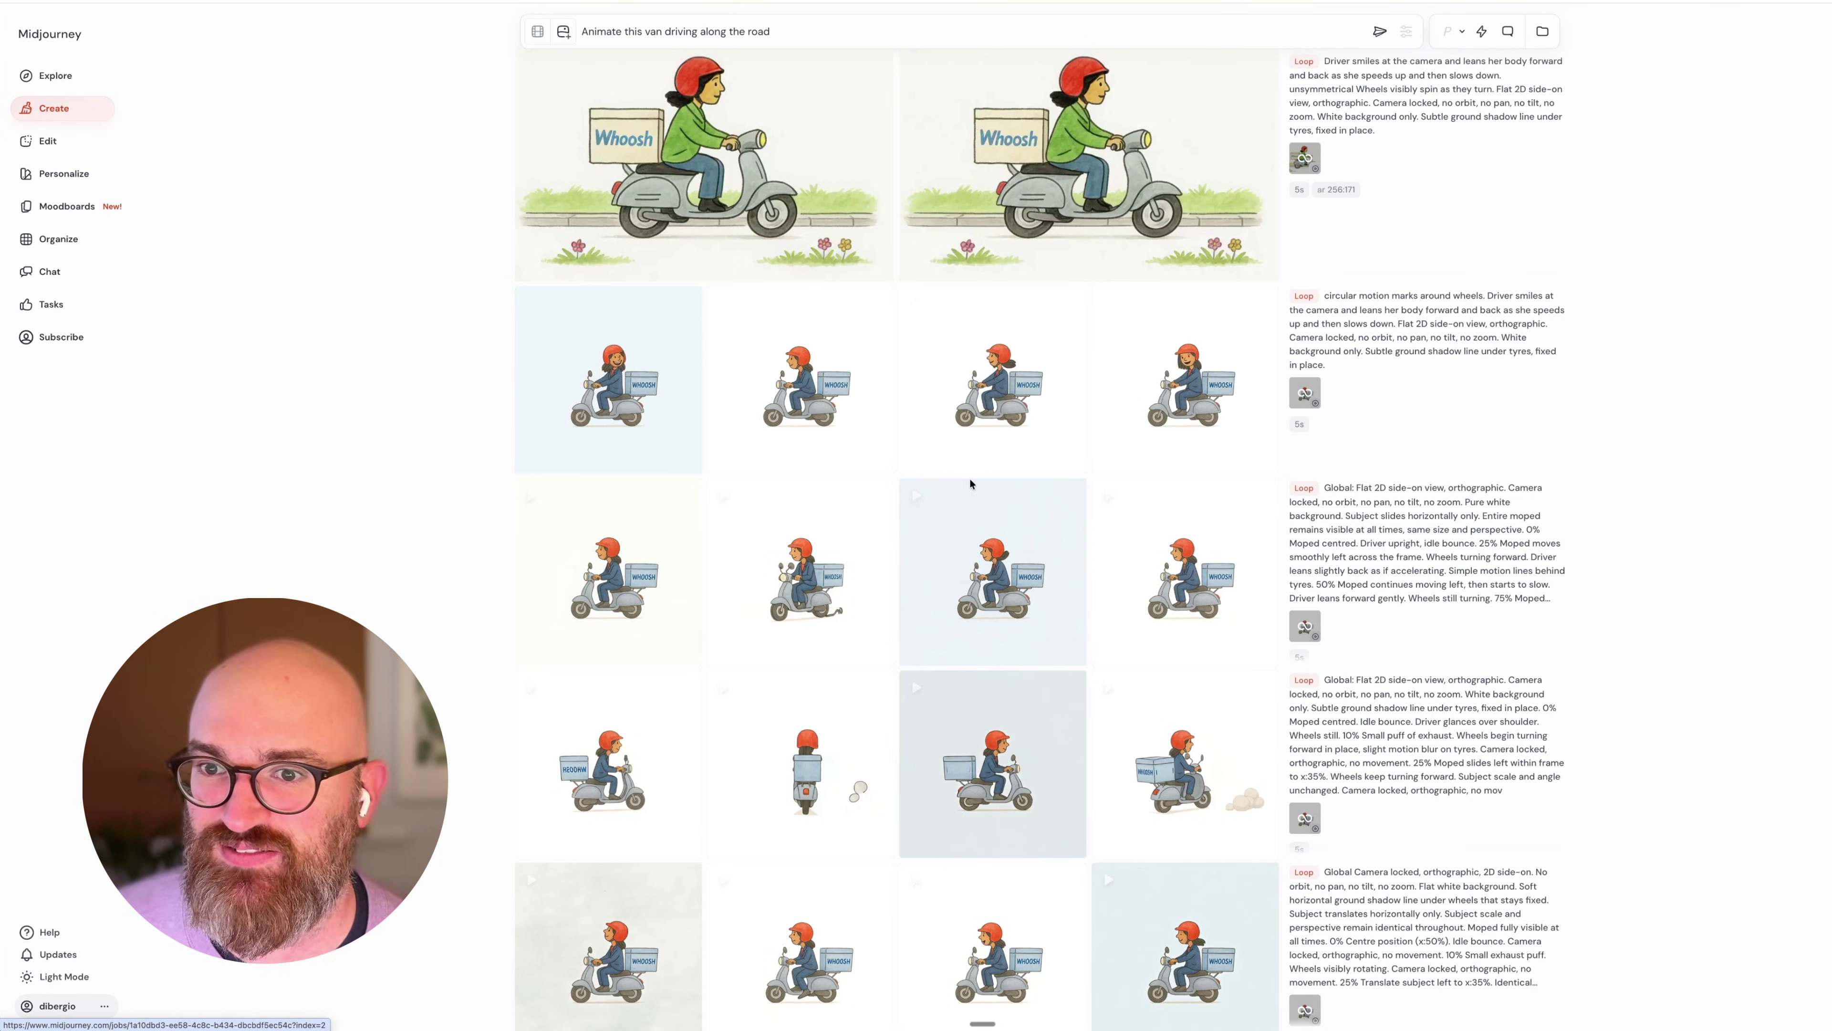
scroll(970, 484, "up", 4)
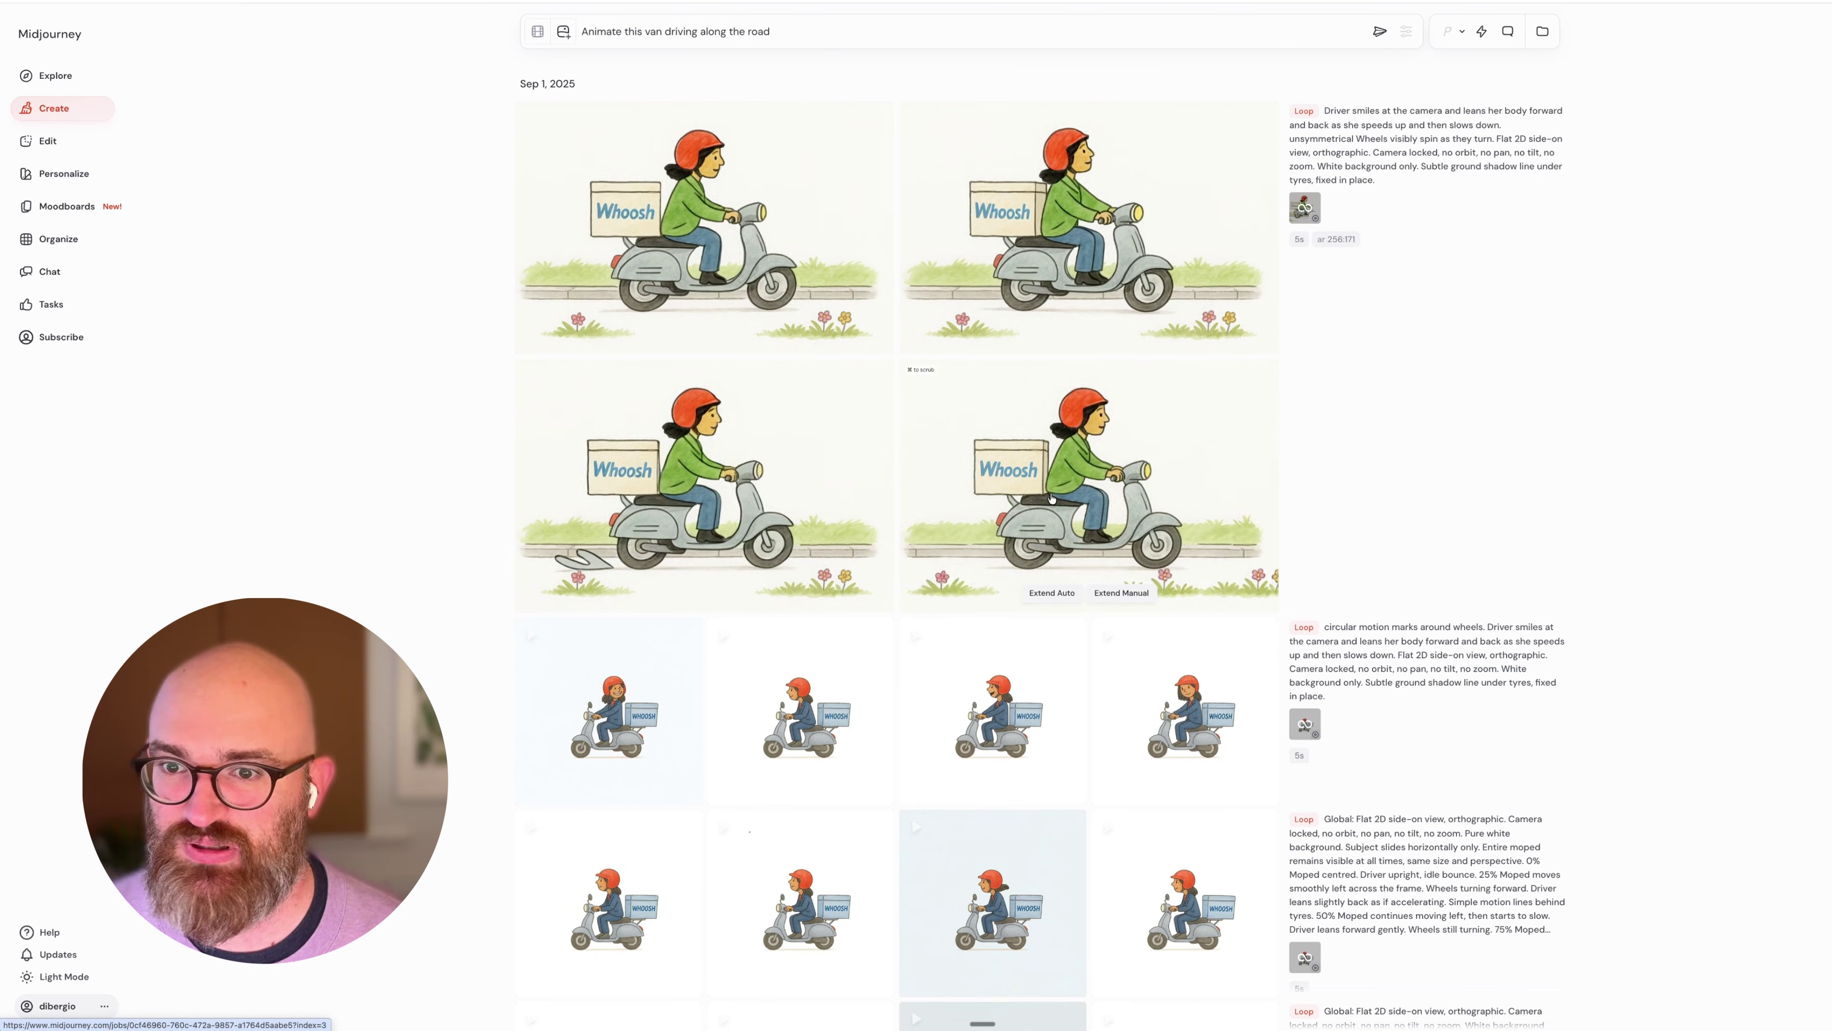
scroll(1098, 567, "down", 2)
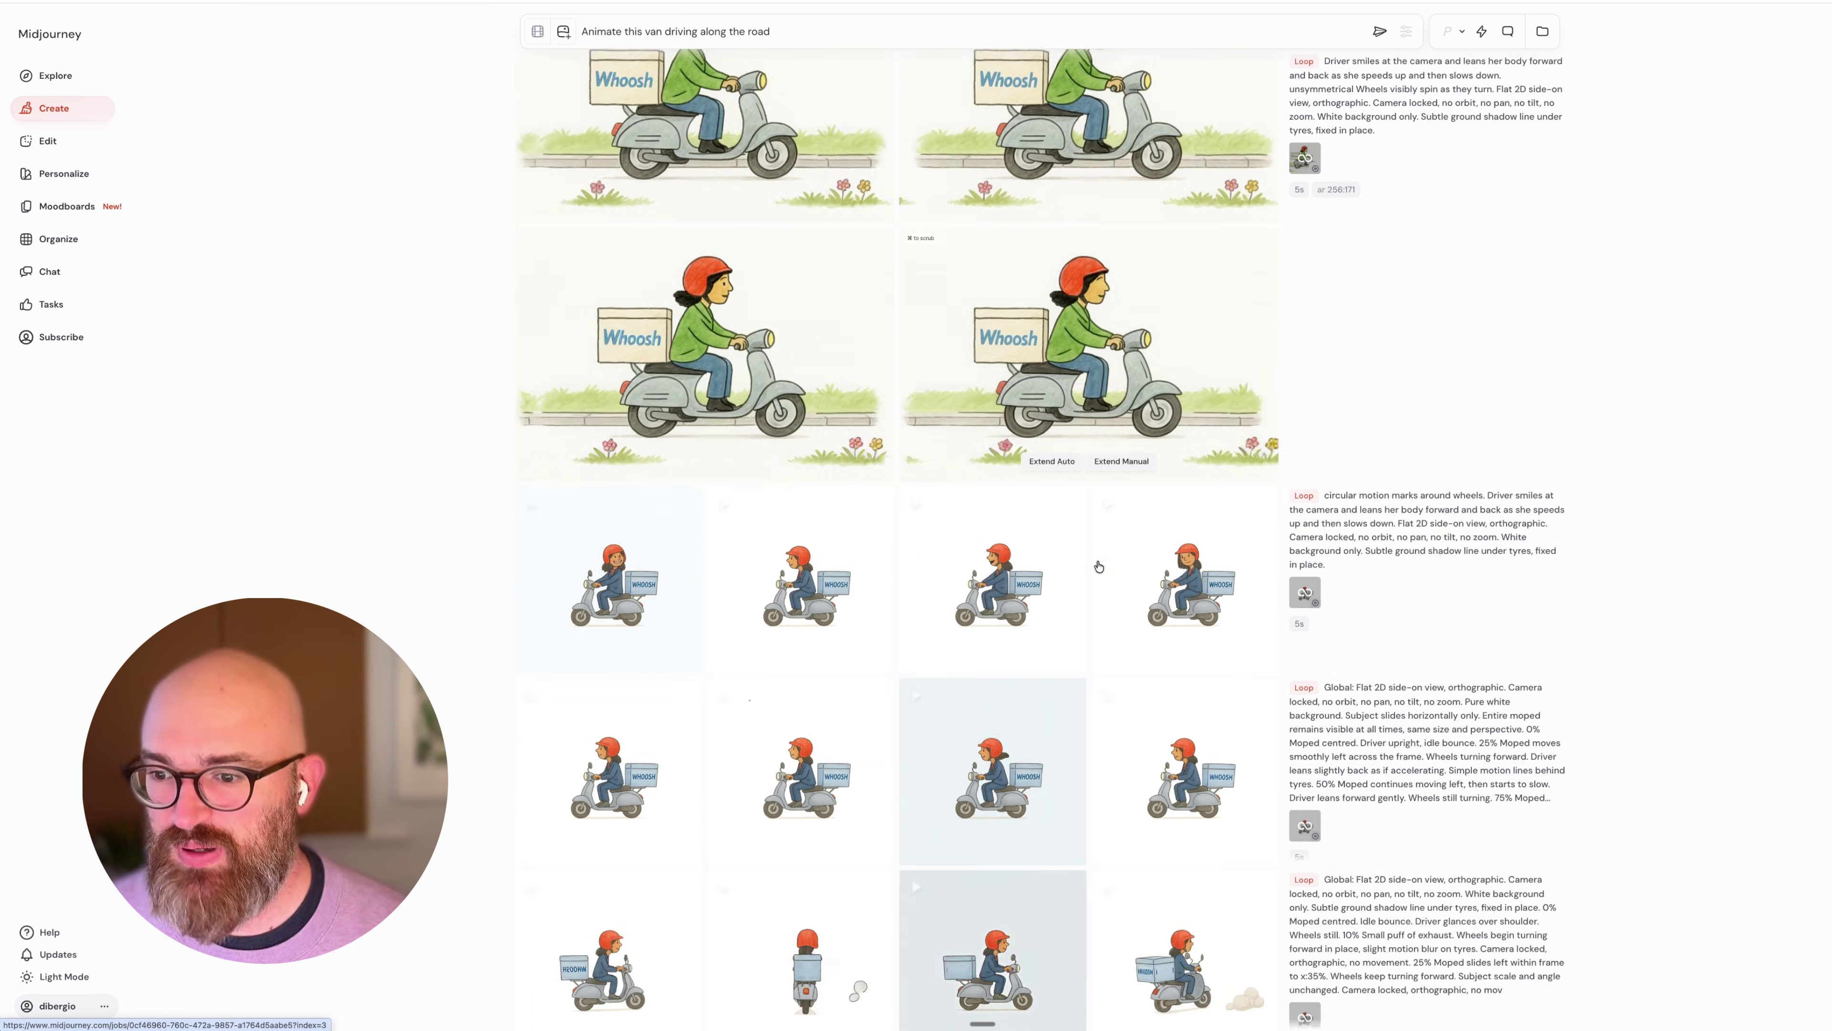
scroll(1098, 567, "down", 2)
scroll(1014, 479, "down", 2)
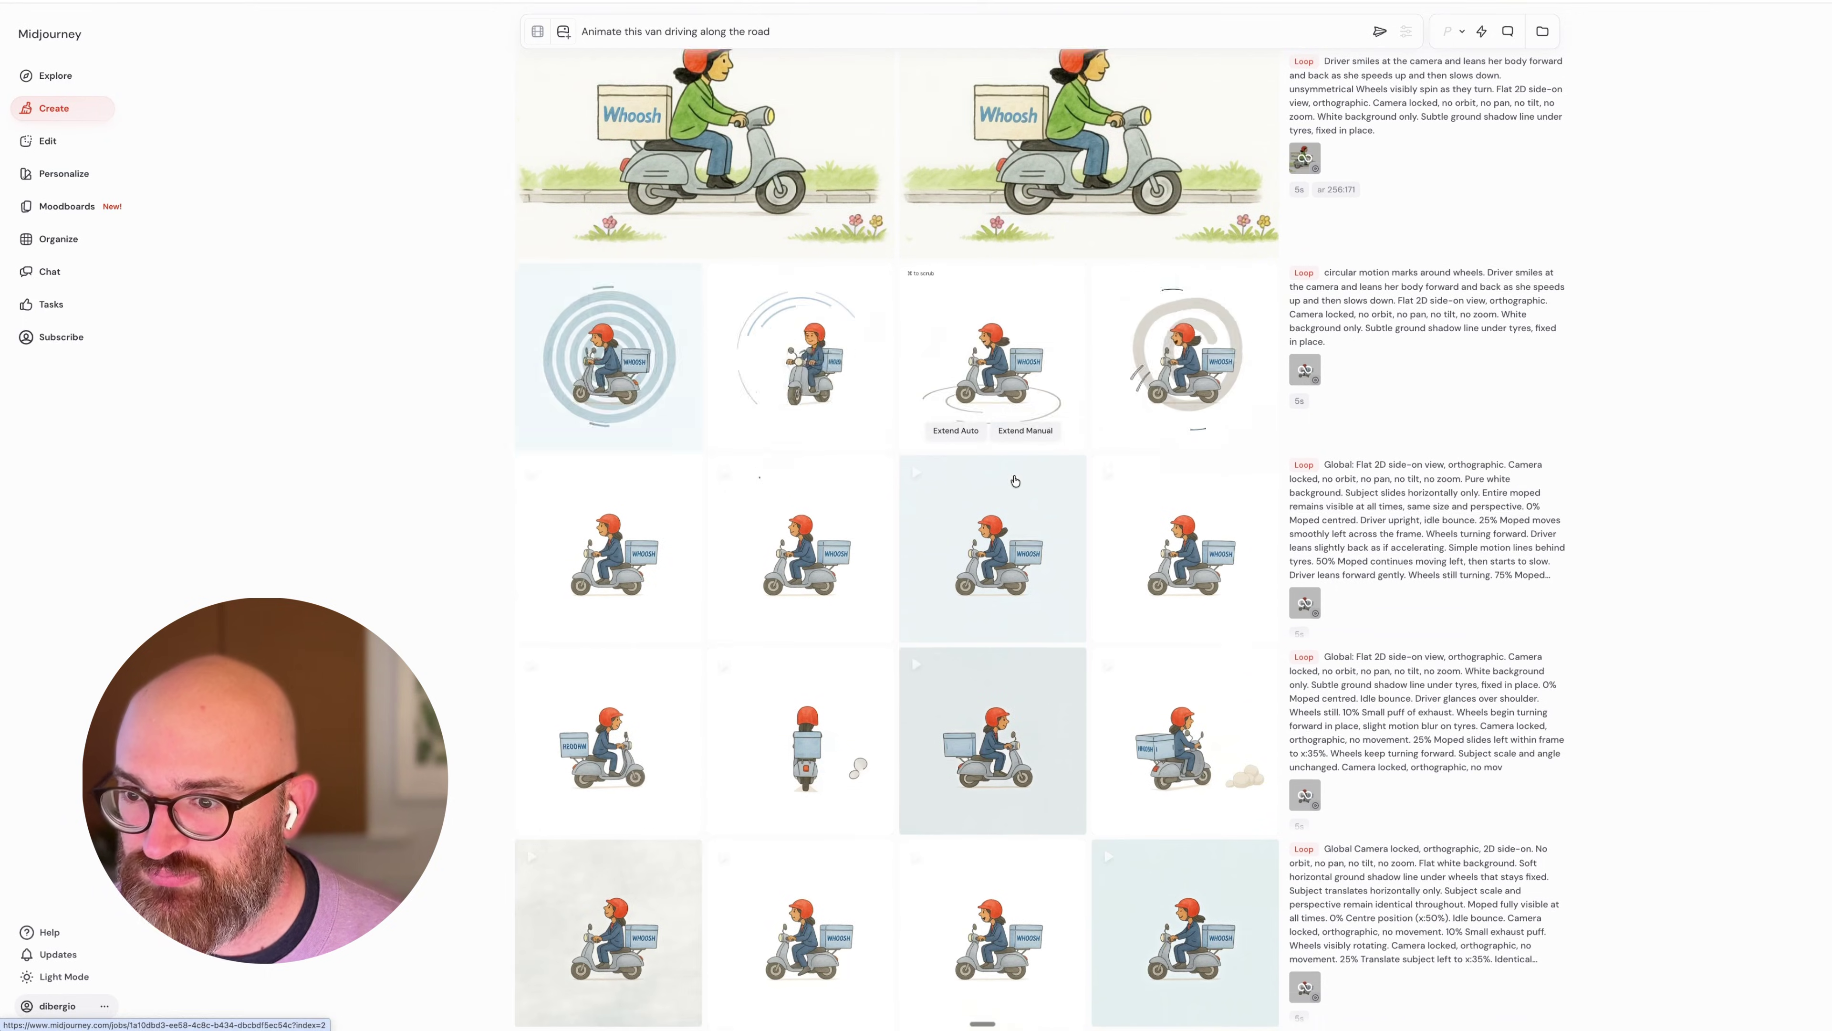
View the Tesco van animation full-size, then step to the next moped video
left_click(996, 418)
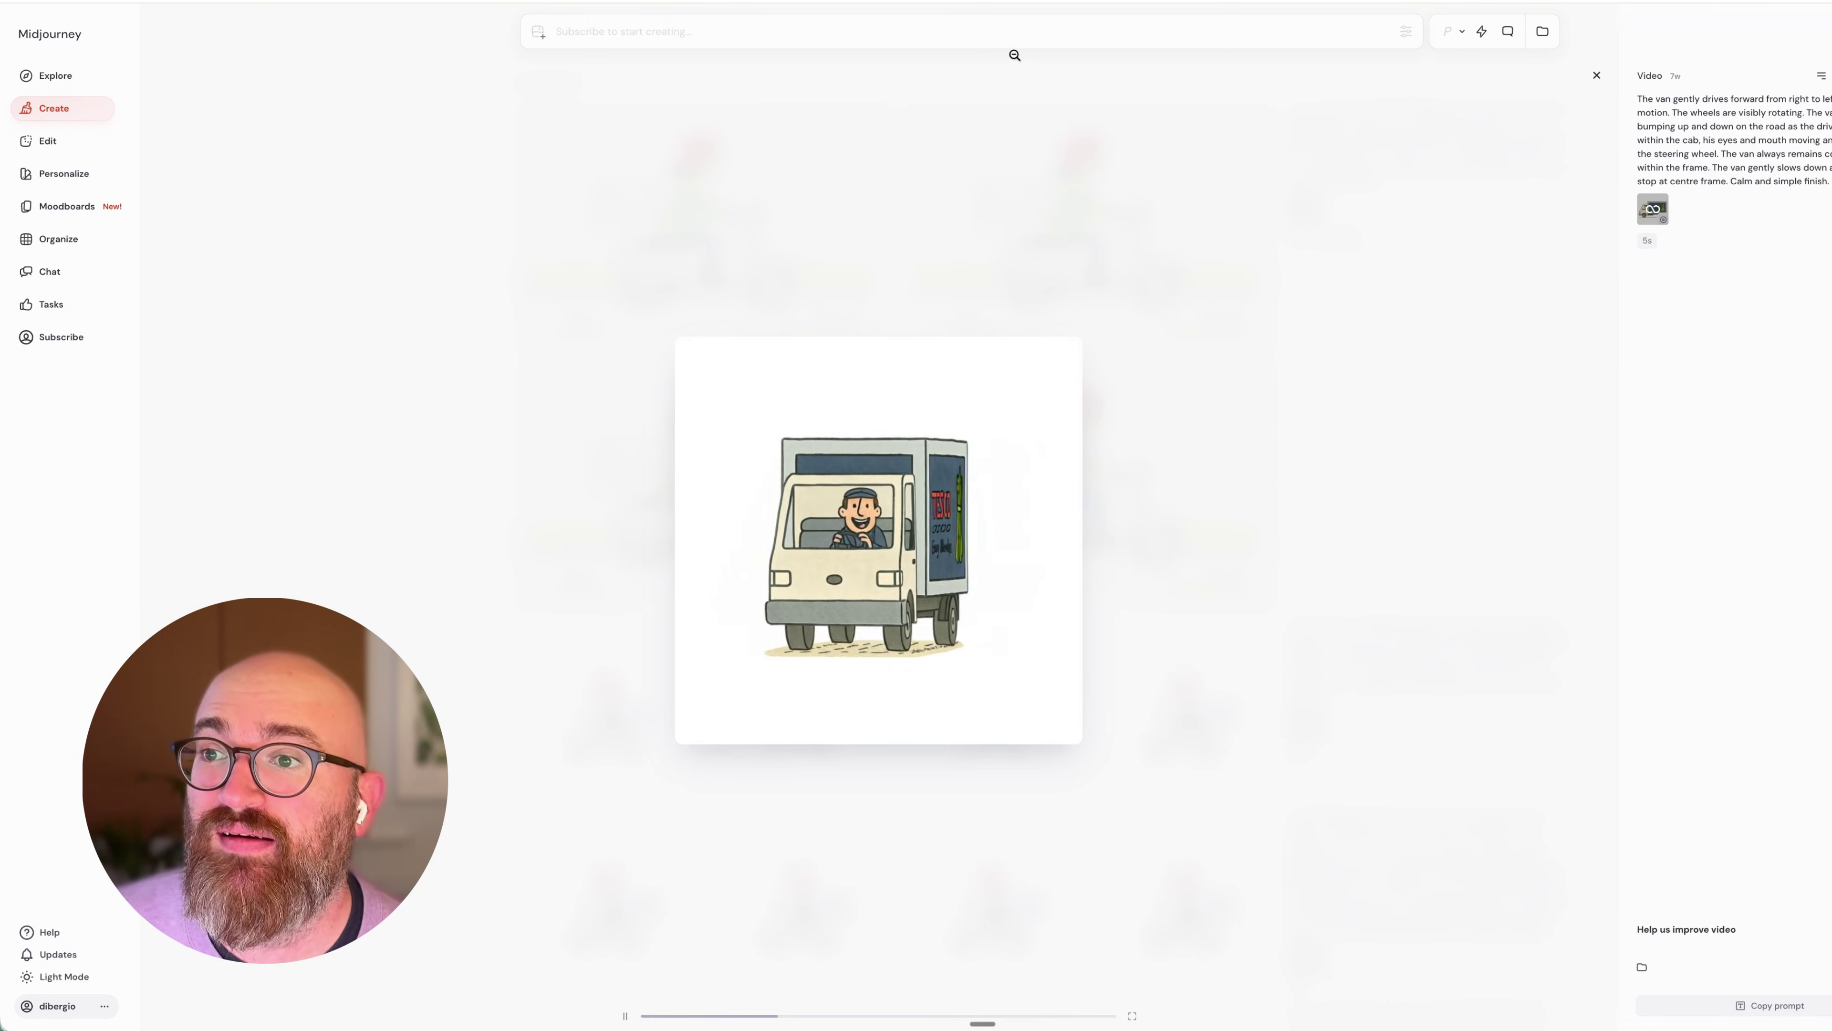
key("Right")
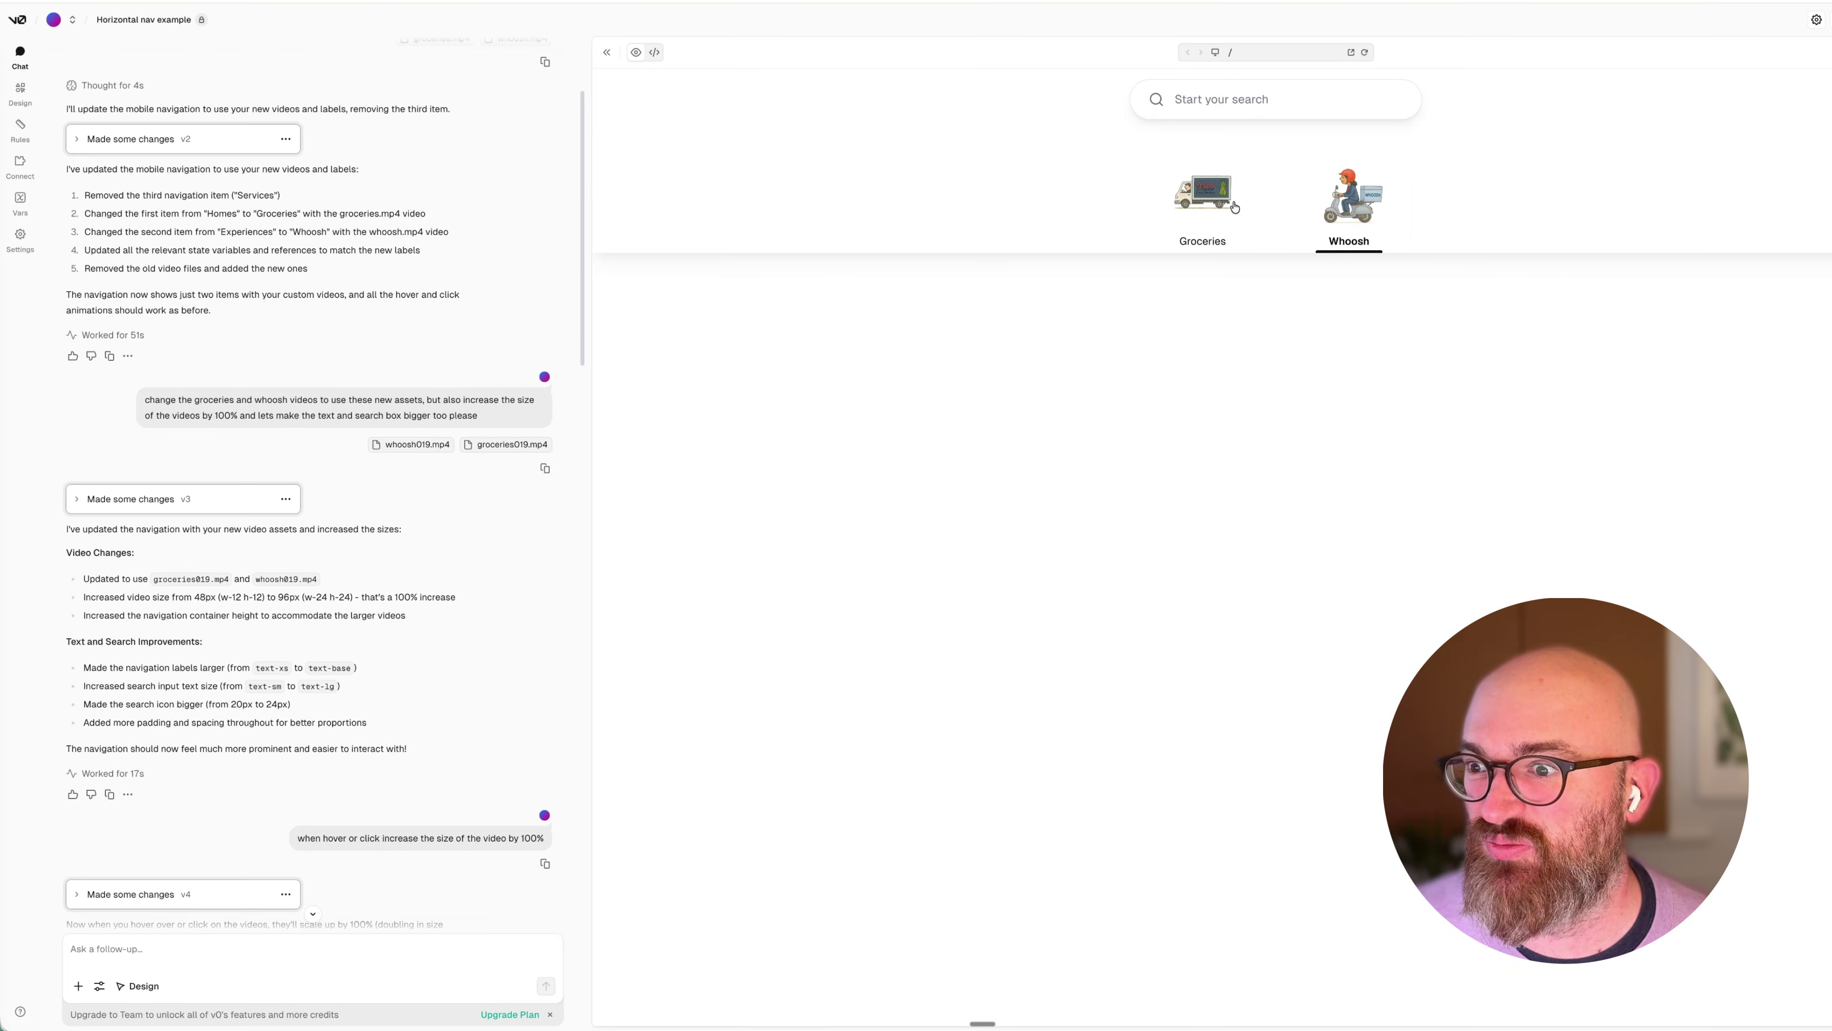
scroll(508, 403, "down", 7)
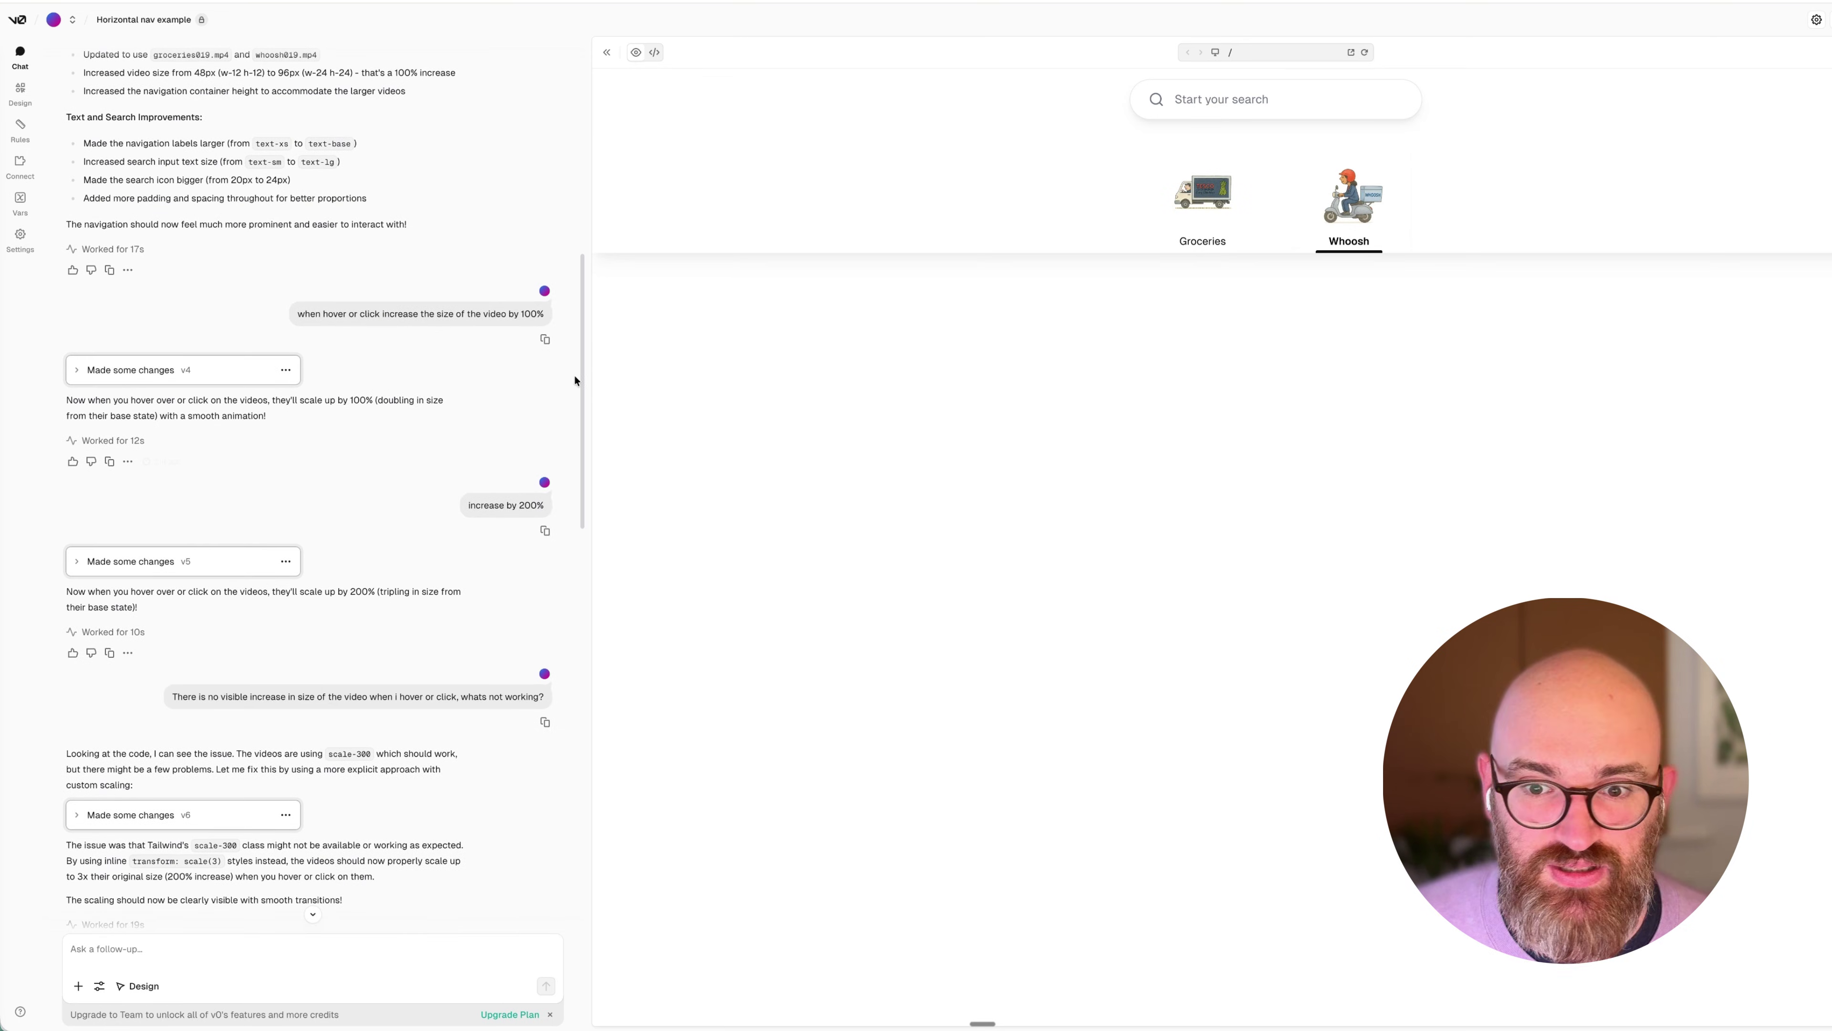
scroll(562, 482, "down", 3)
scroll(562, 483, "down", 6)
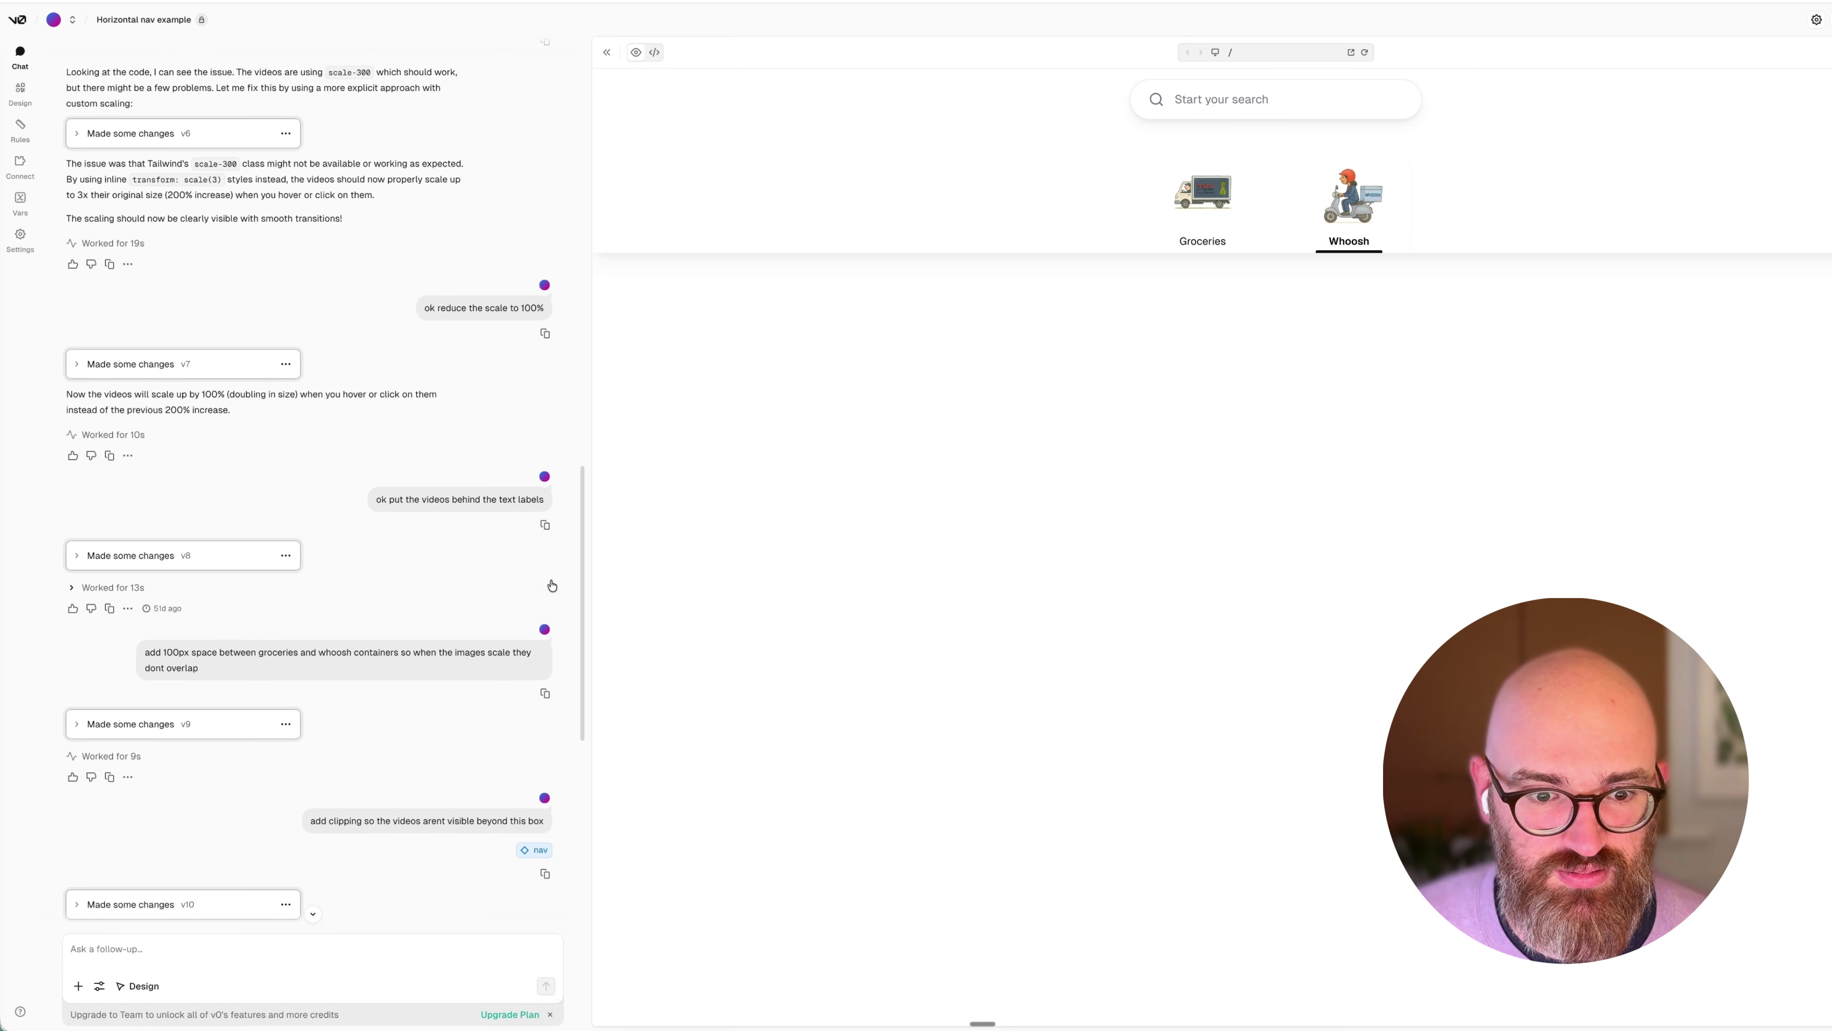
left_click(654, 52)
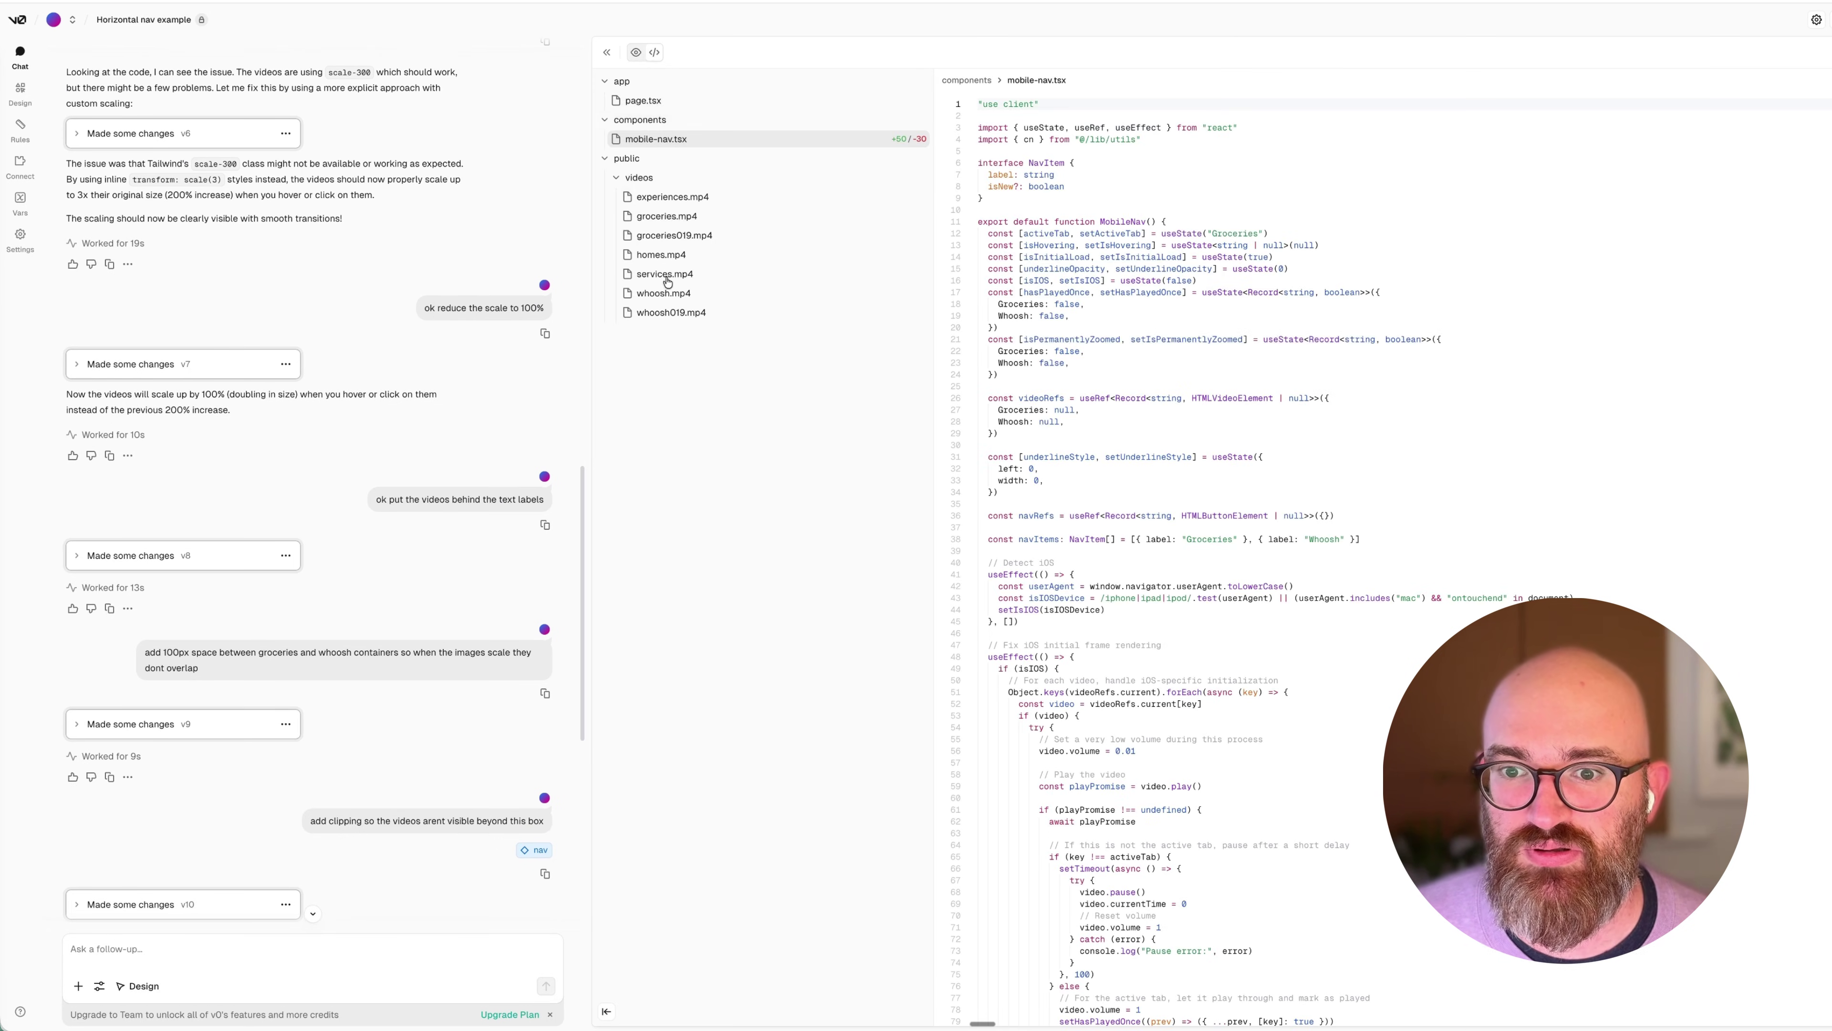
left_click(636, 53)
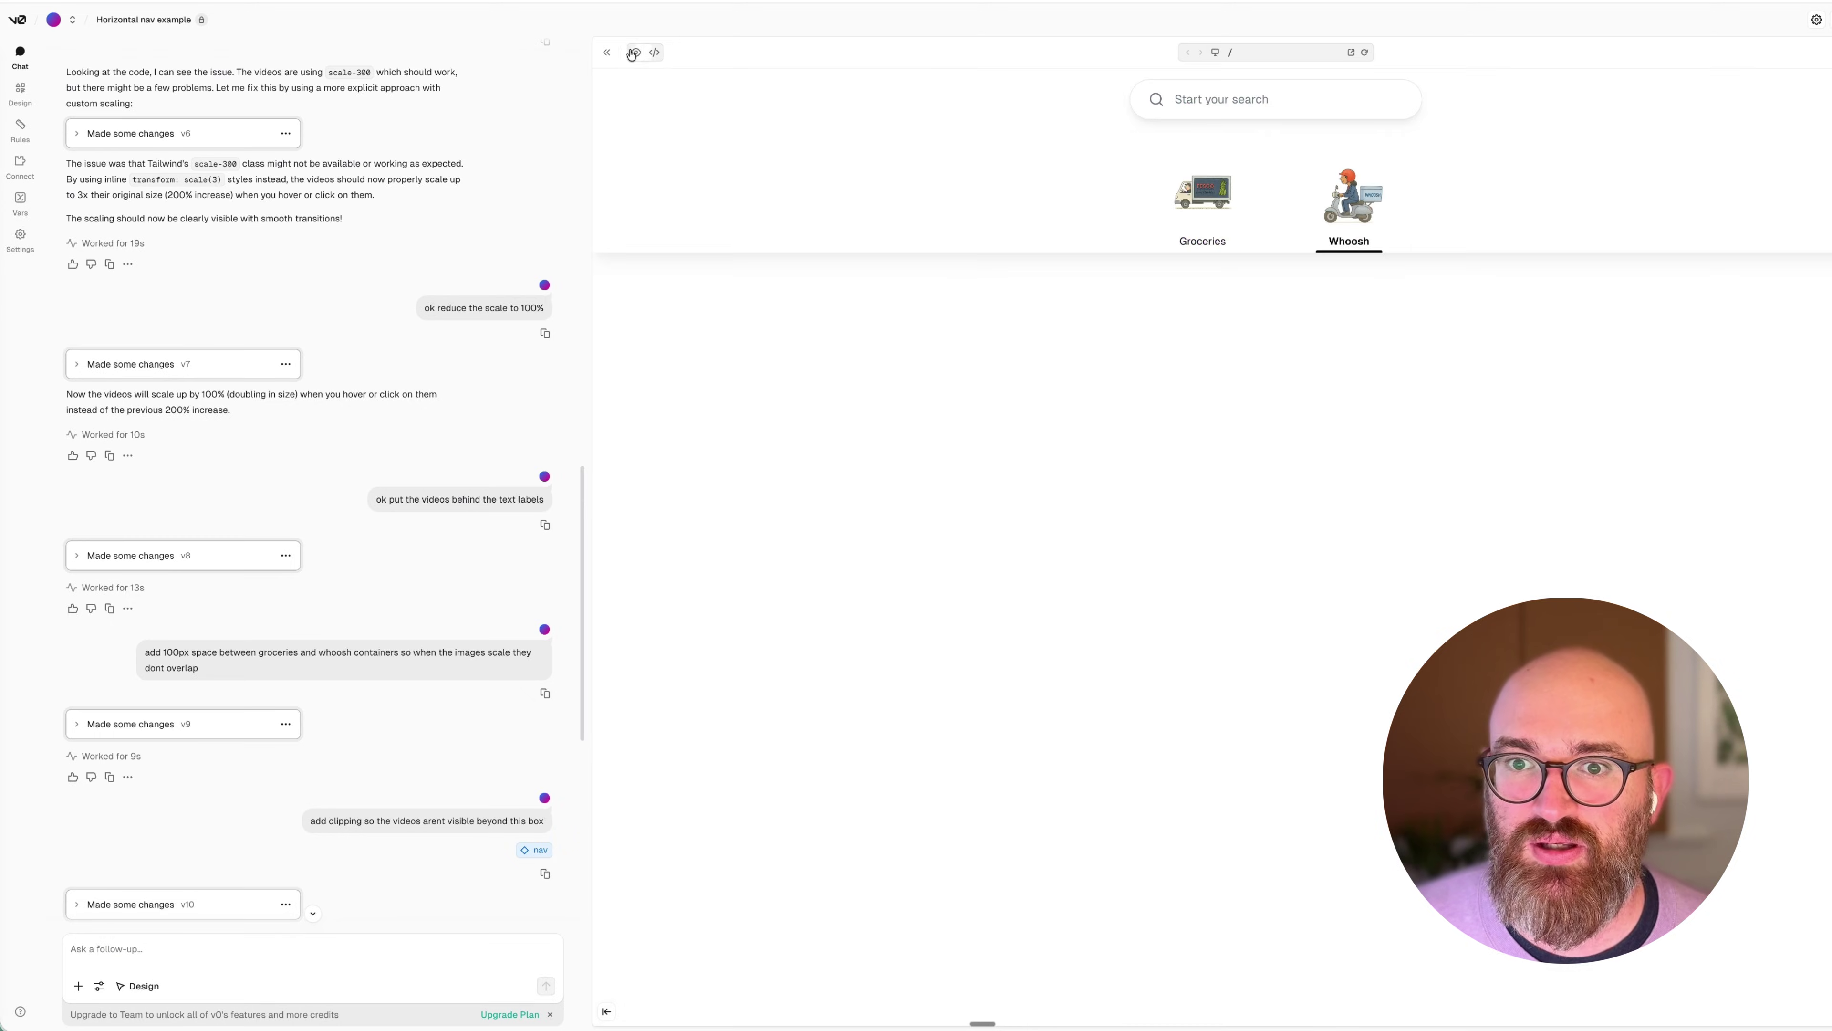
left_click_drag(586, 519, 581, 519)
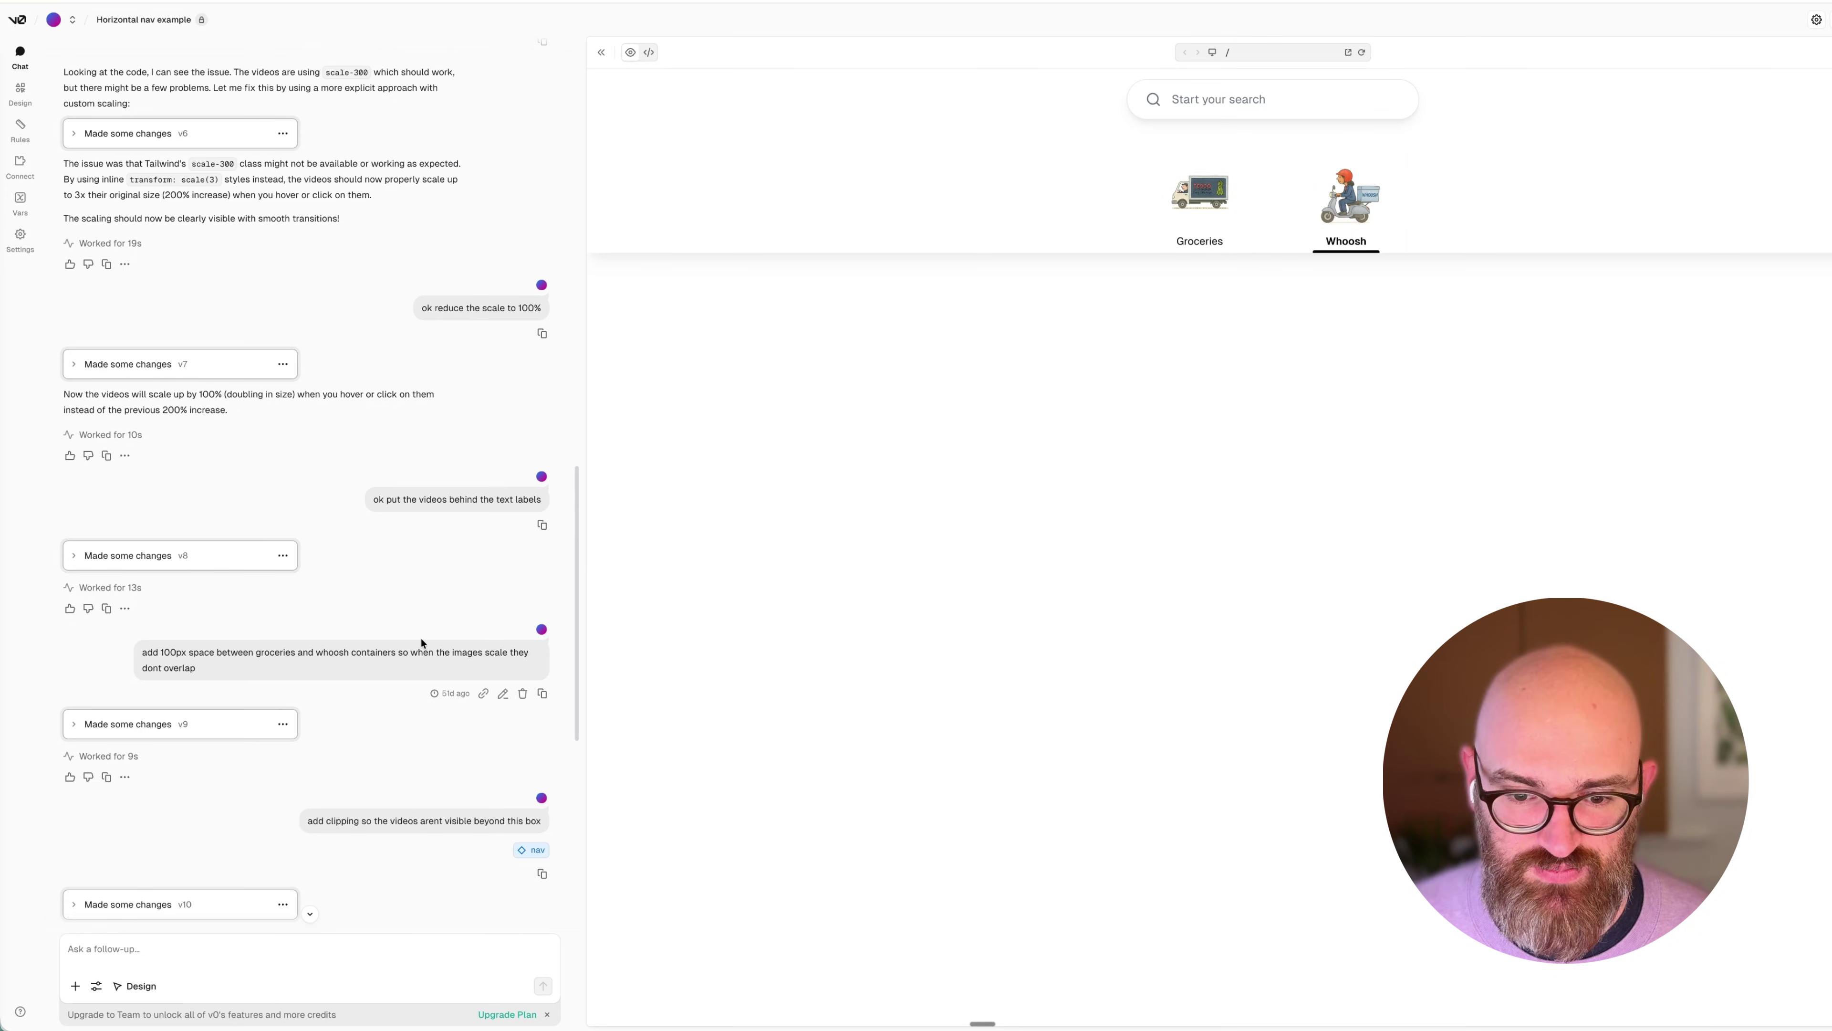
scroll(421, 646, "down", 10)
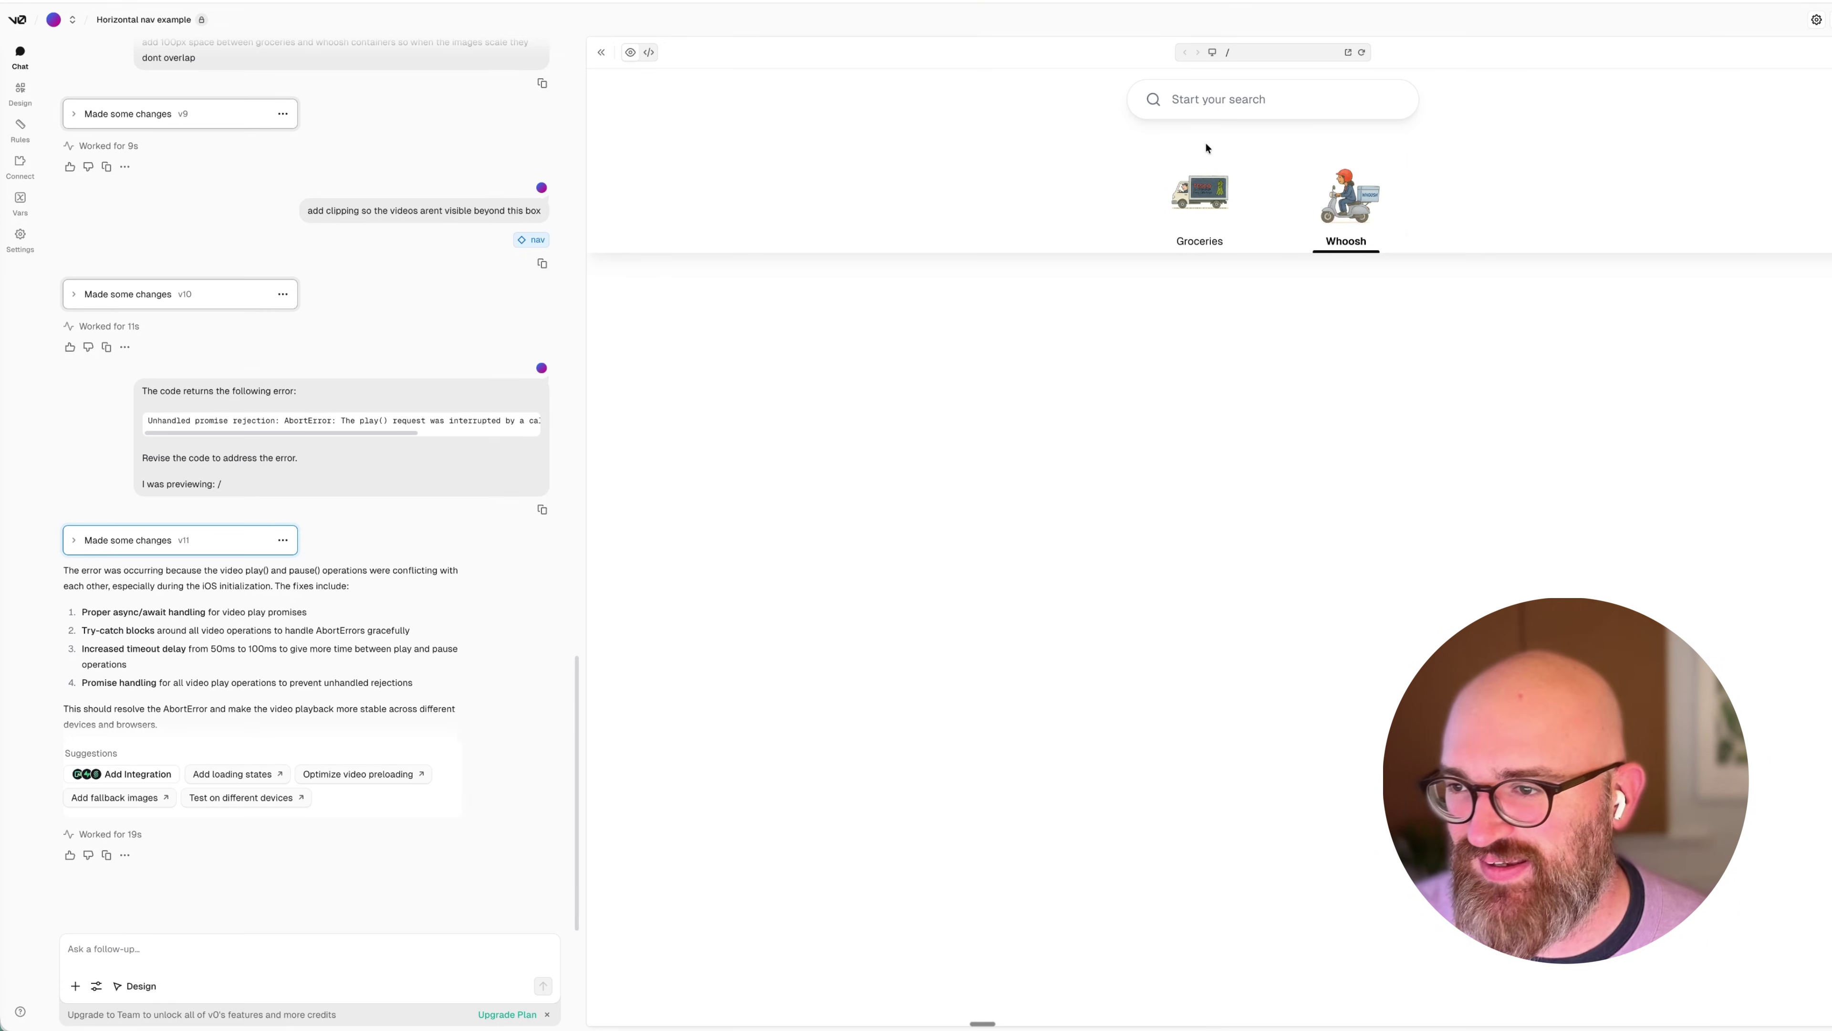
Select the Groceries tab in the v0 preview so the enlarged Tesco van animates
mouse_move(1219, 212)
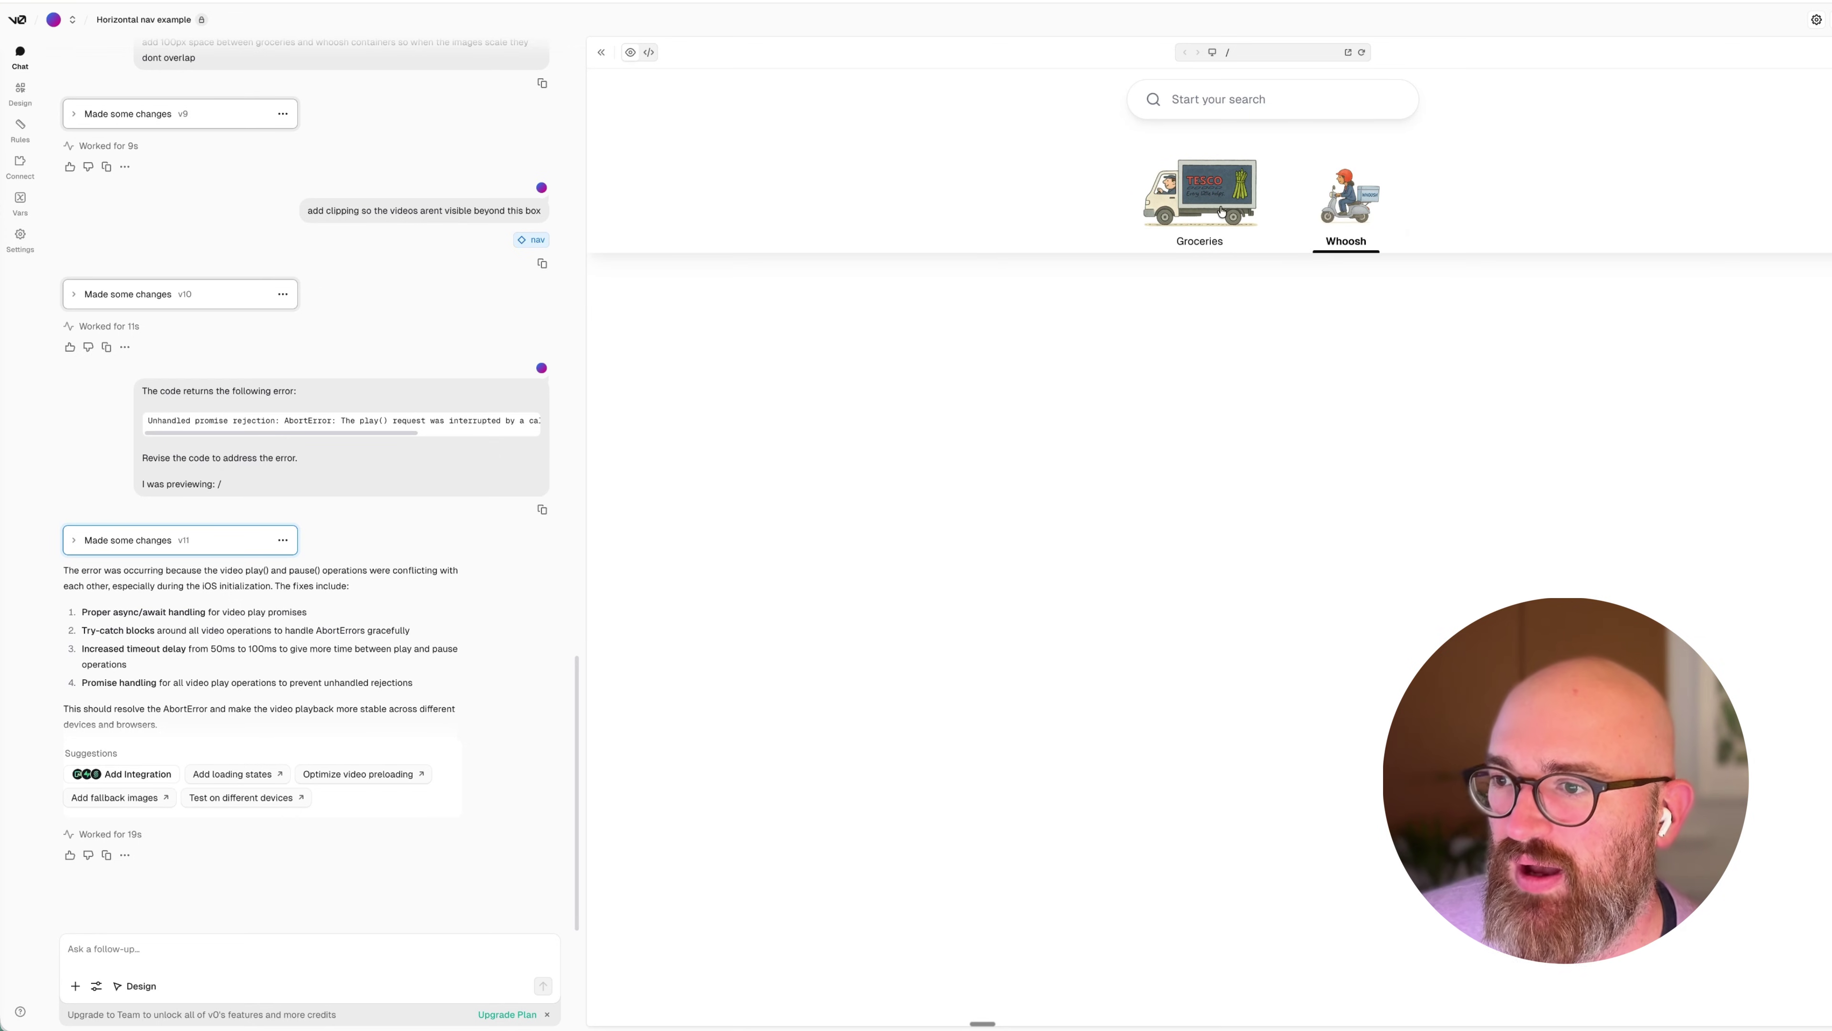
left_click(1219, 209)
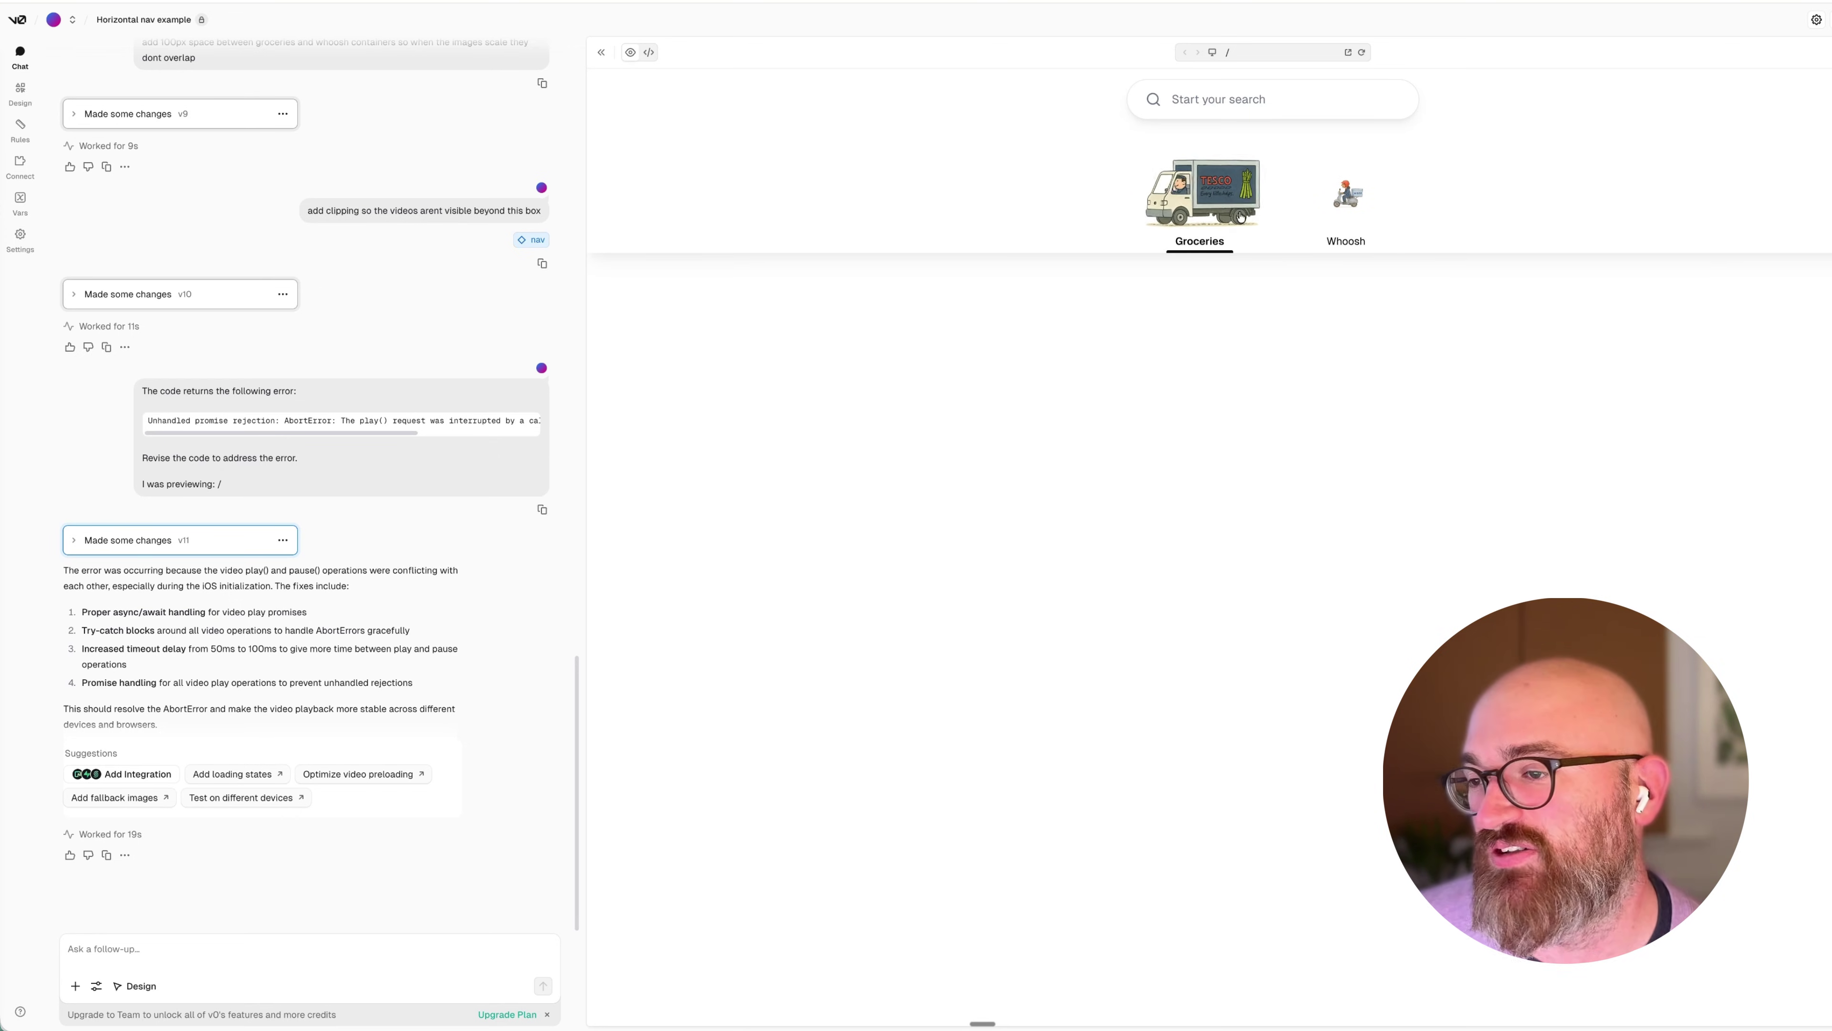
left_click(1338, 211)
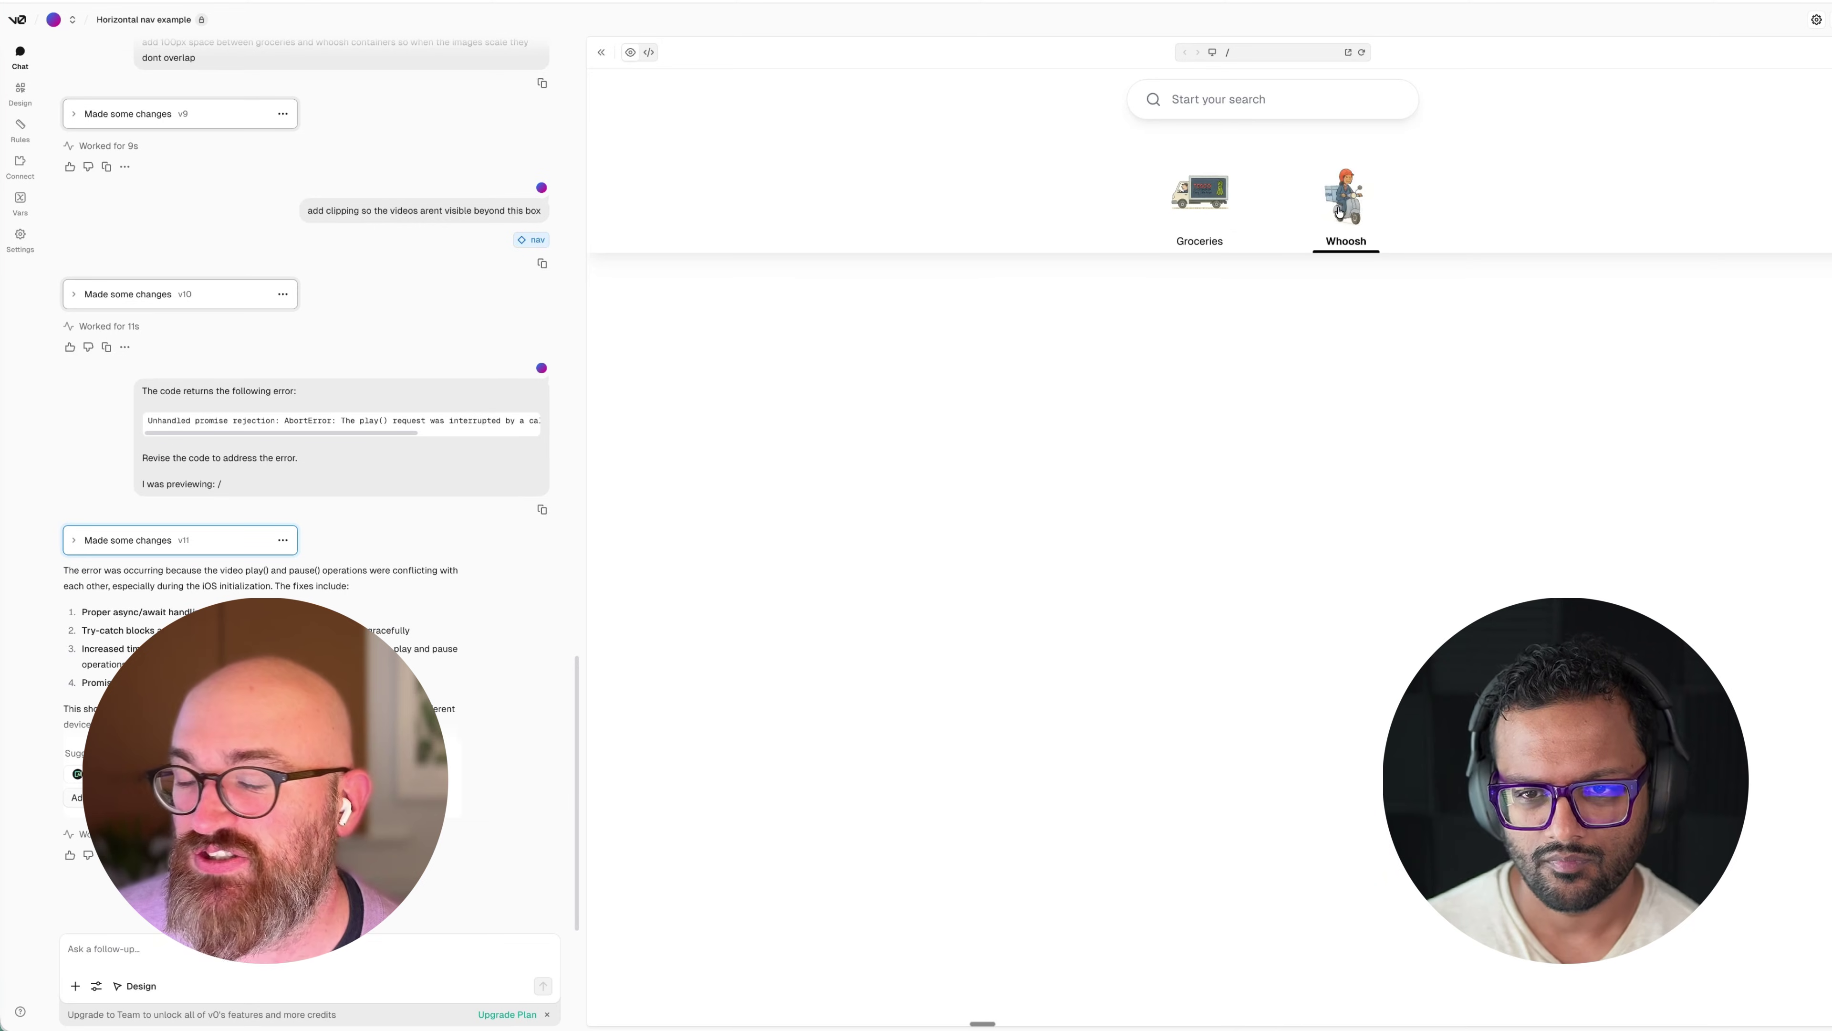
left_click(1218, 215)
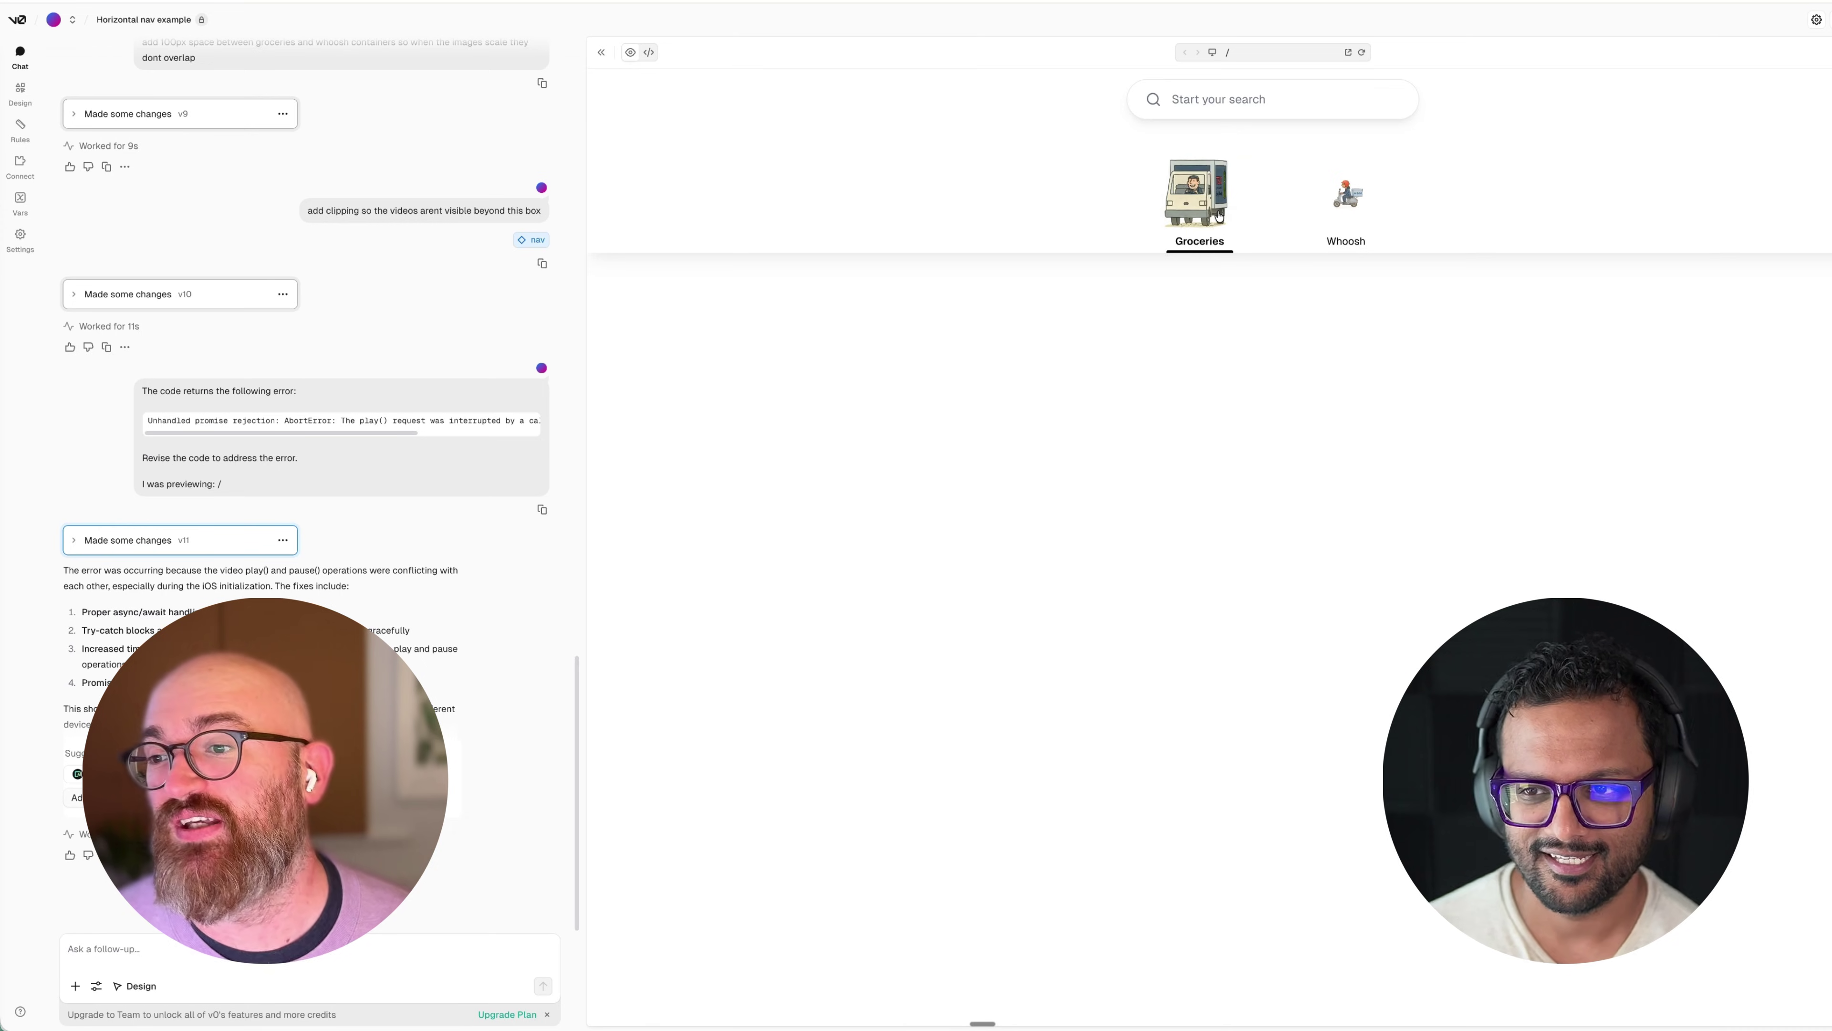